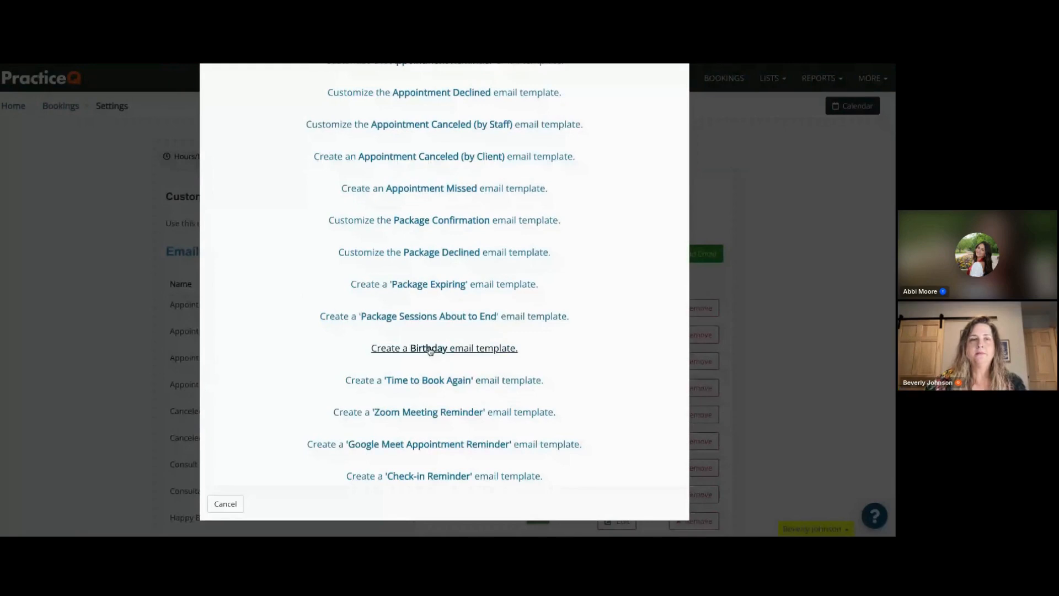
- Create a Birthday email template and name it "Happy Birthday"
{"action": "left_click", "coordinate": [430, 350]}
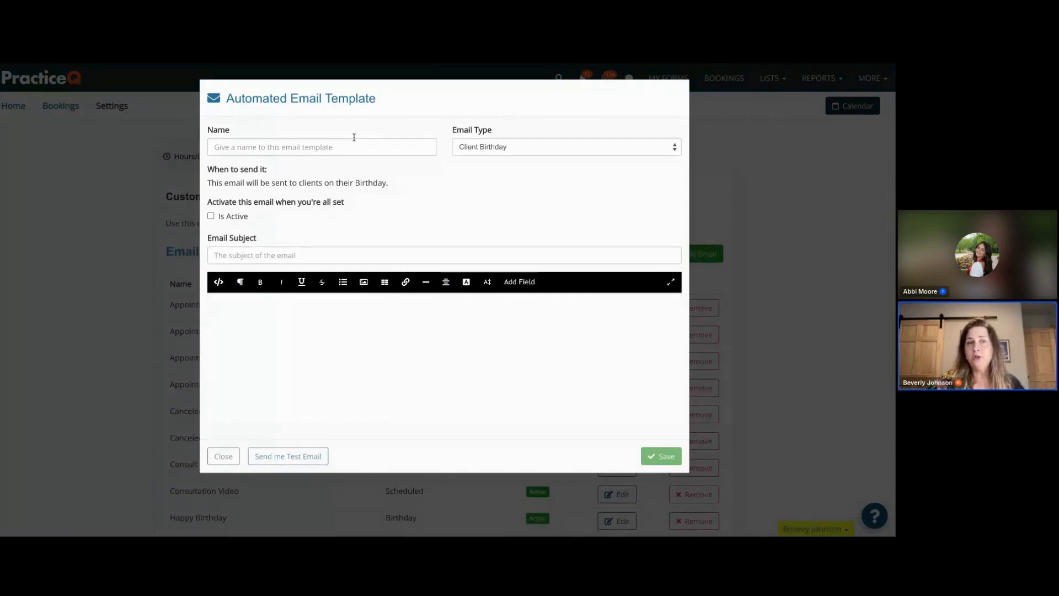
{"action": "left_click", "coordinate": [334, 146]}
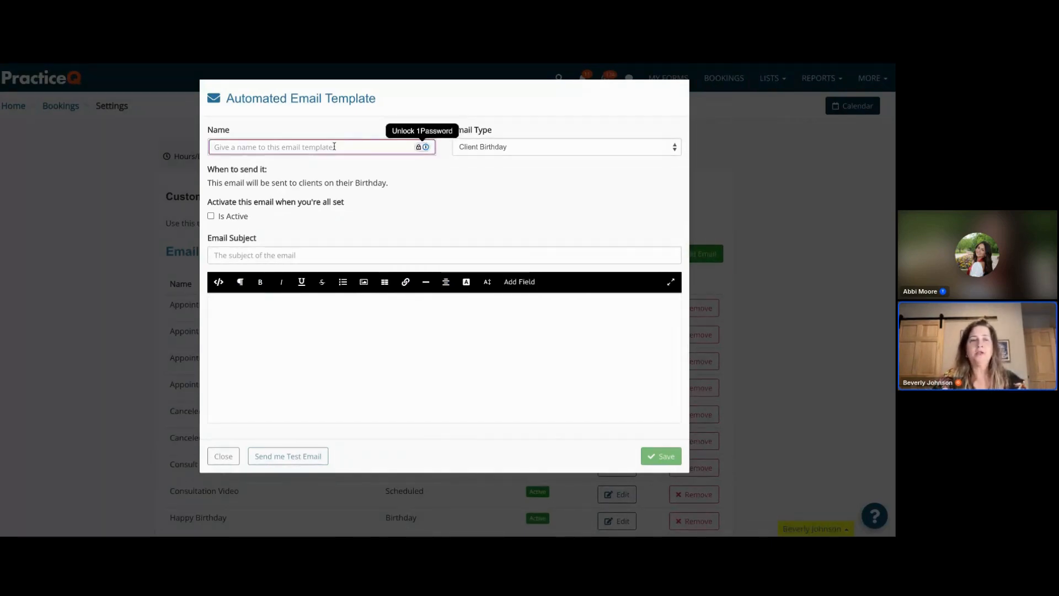
{"action": "type", "text": "Happy Birthday"}
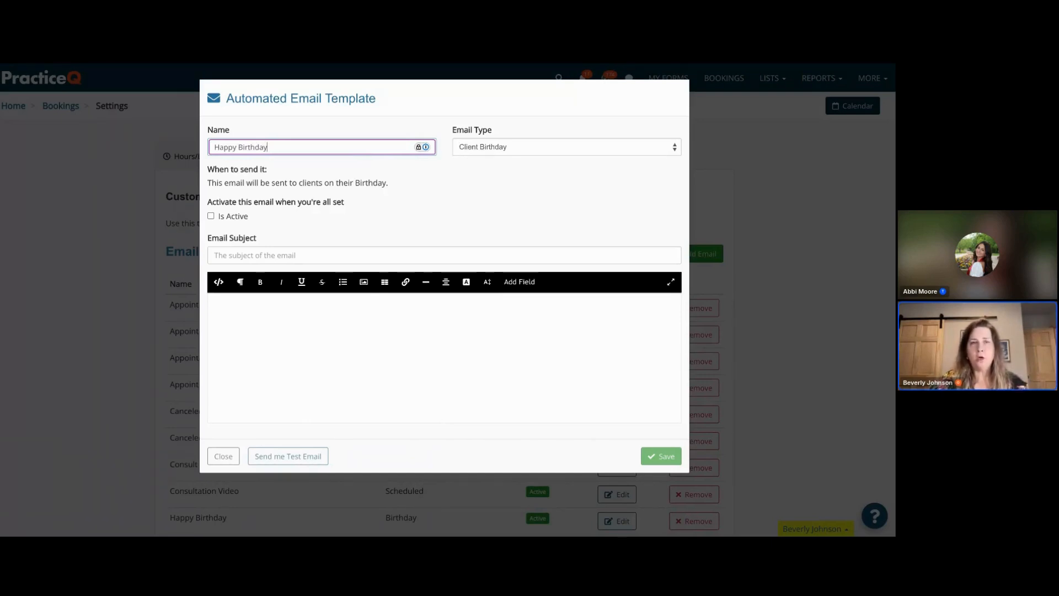
{"action": "left_click", "coordinate": [491, 147]}
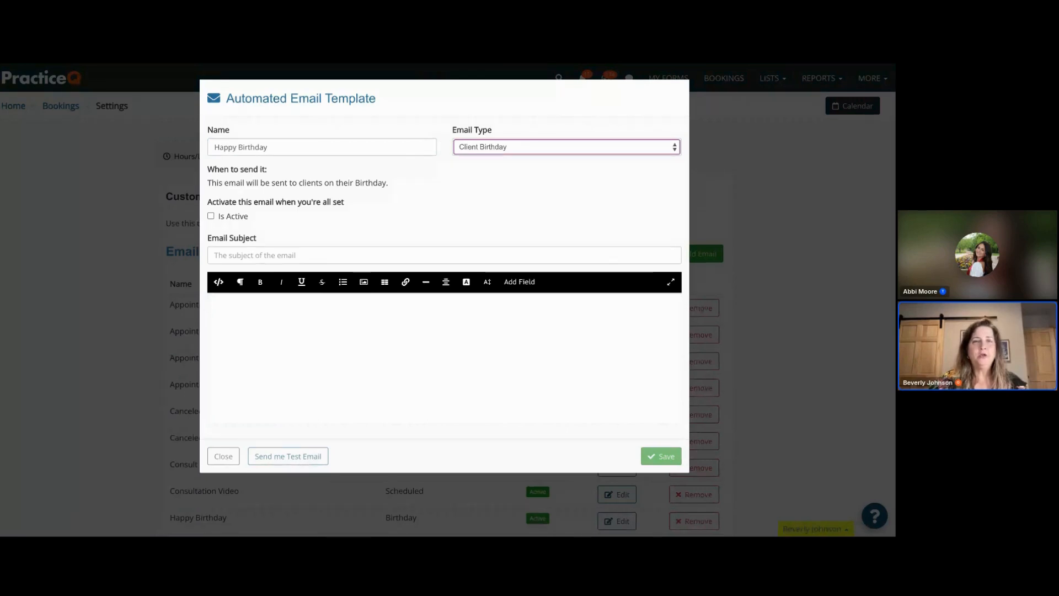
{"action": "left_click", "coordinate": [463, 110]}
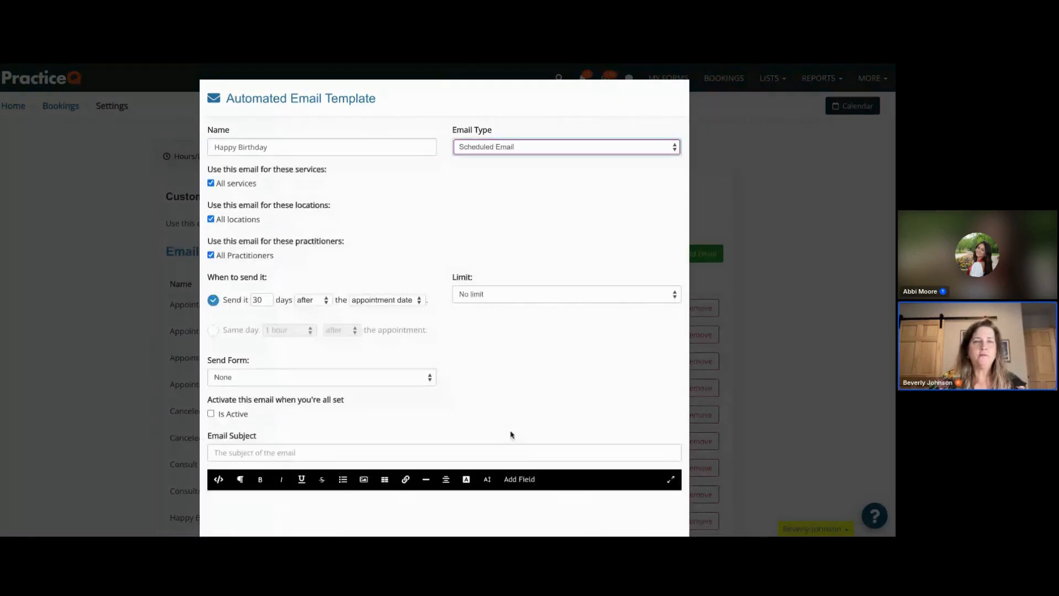
{"action": "left_click", "coordinate": [550, 151]}
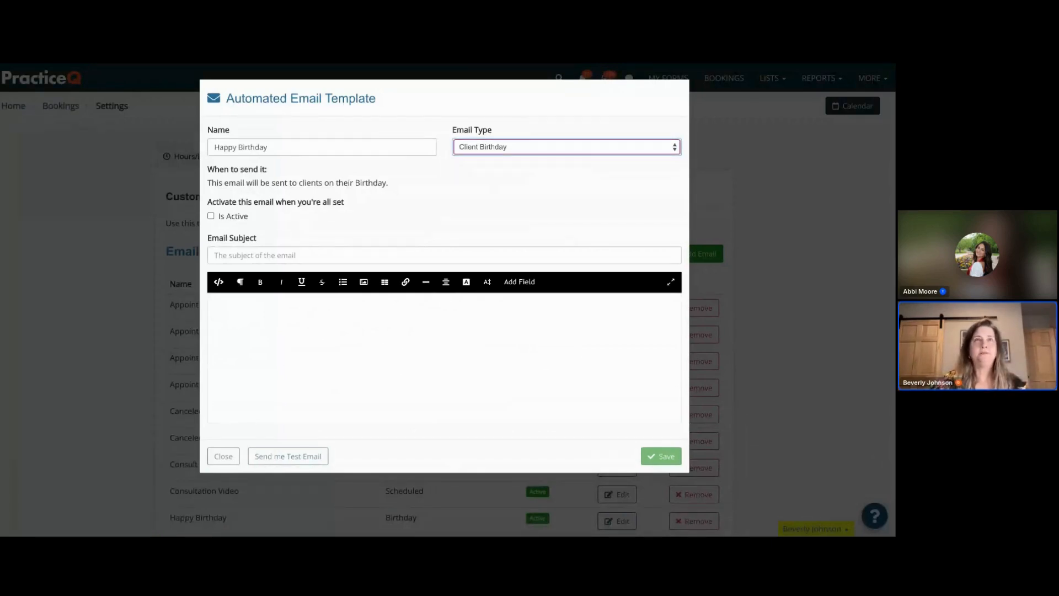
{"action": "left_click", "coordinate": [257, 255]}
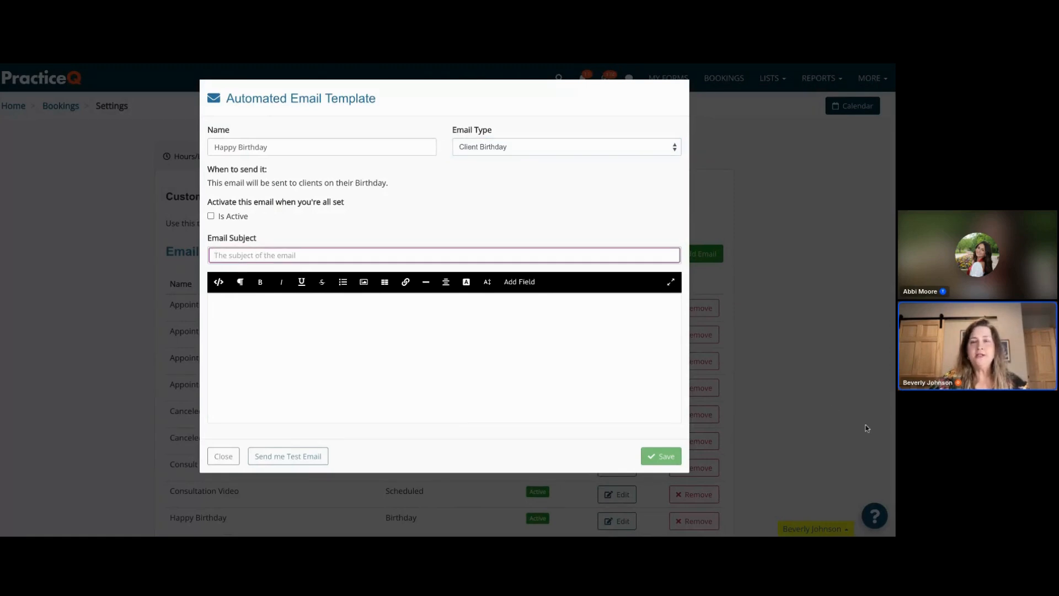
{"action": "left_click", "coordinate": [841, 316]}
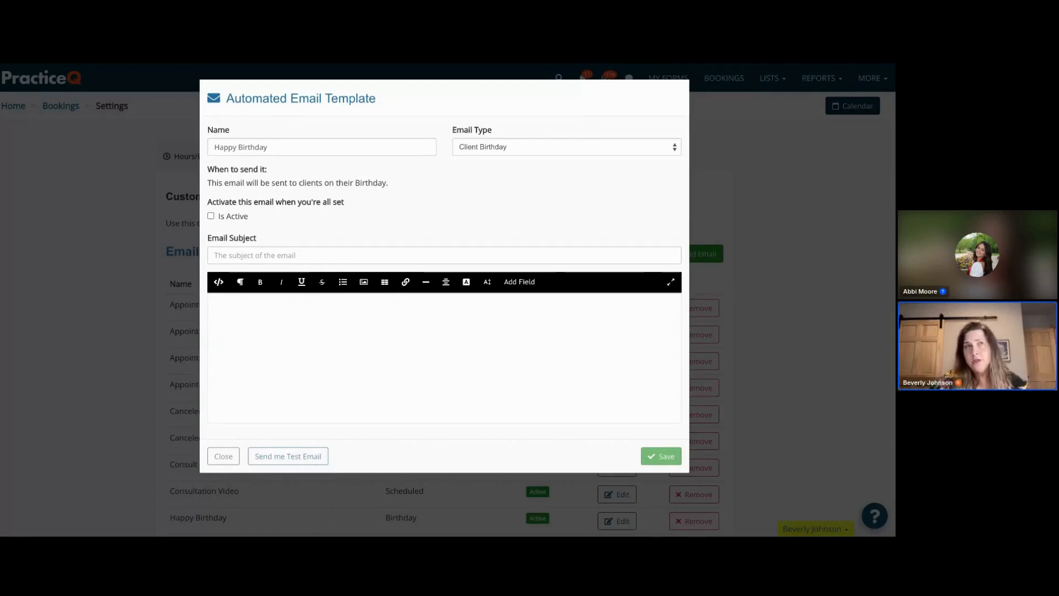
{"action": "left_click", "coordinate": [276, 254]}
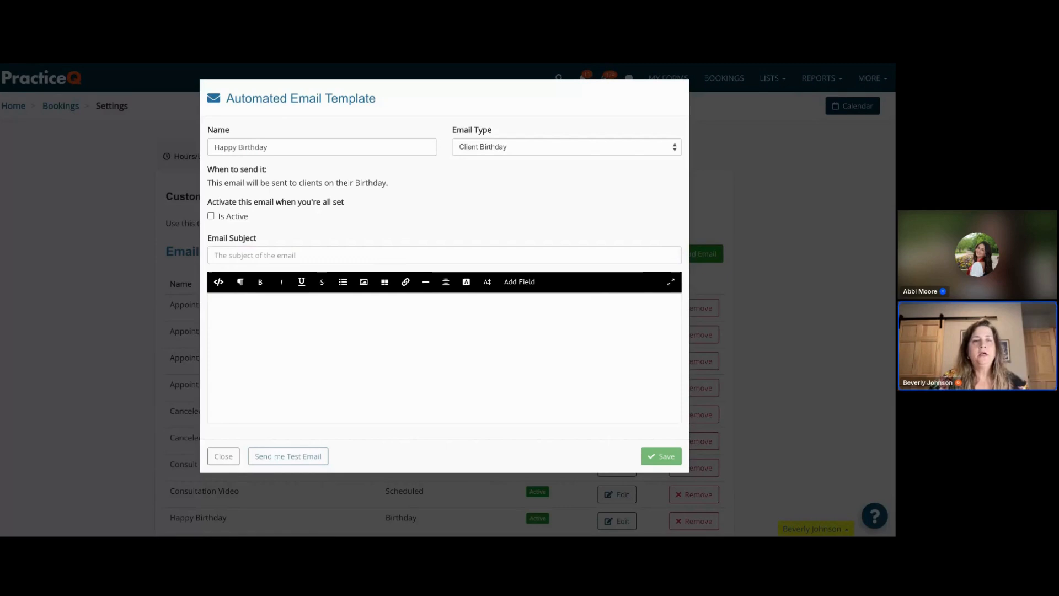
- Switch to ChatGPT, stay logged out, and ask it to "Write a HAppy Birthday email to a patient from XYZ Psychiatry"
{"action": "key", "text": "alt+Tab"}
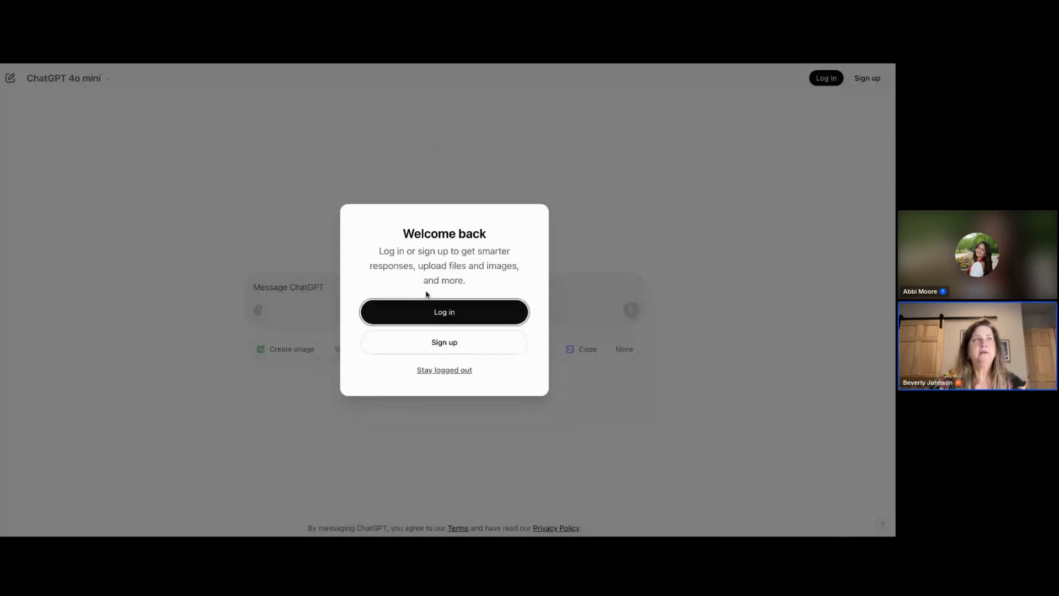
{"action": "left_click", "coordinate": [442, 371]}
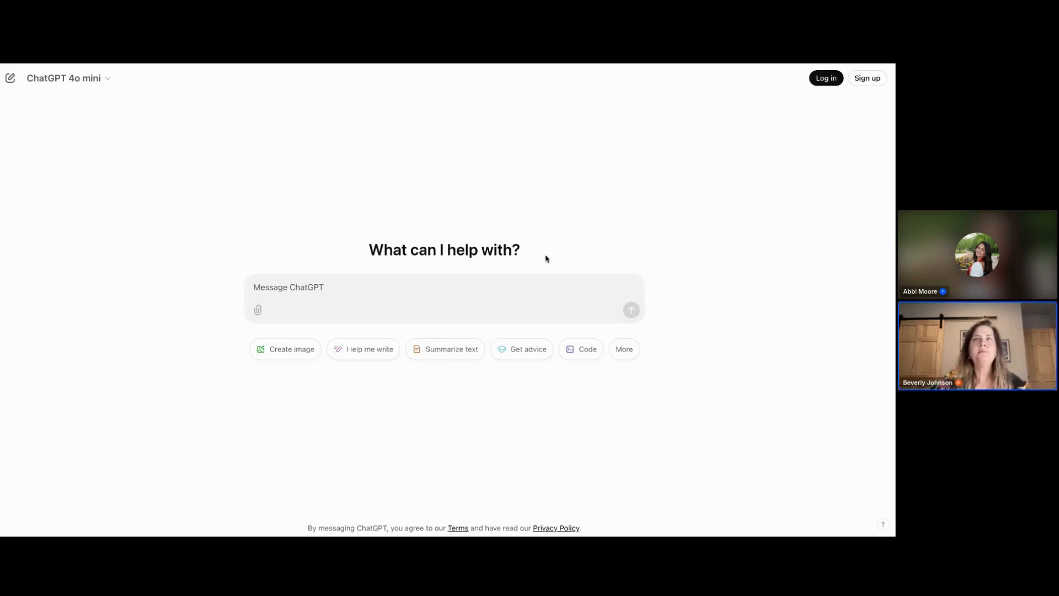
{"action": "left_click", "coordinate": [314, 289]}
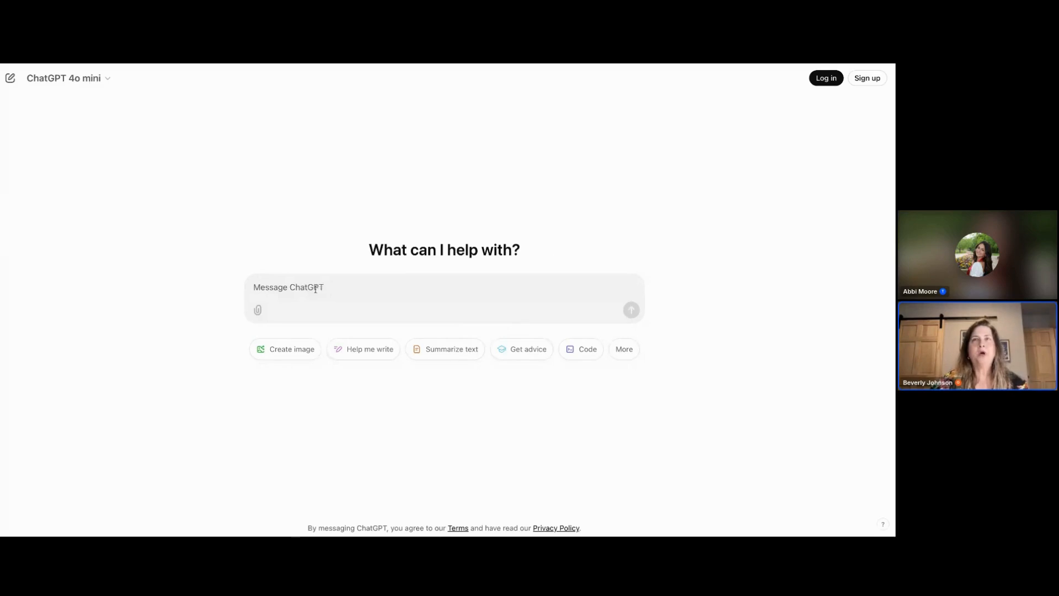
{"action": "type", "text": "Writ"}
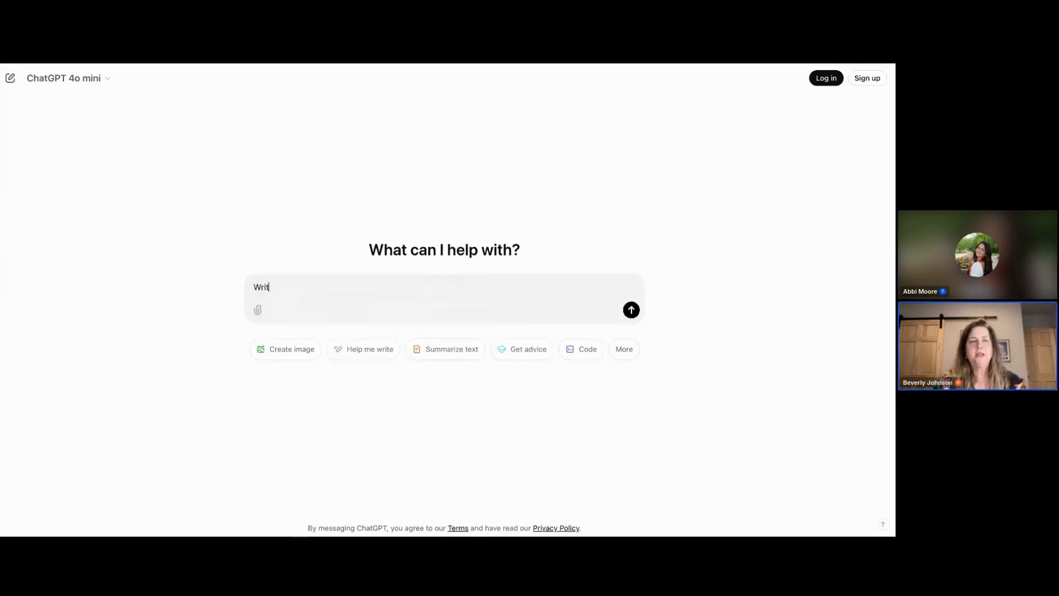
{"action": "type", "text": "e a HAppy"}
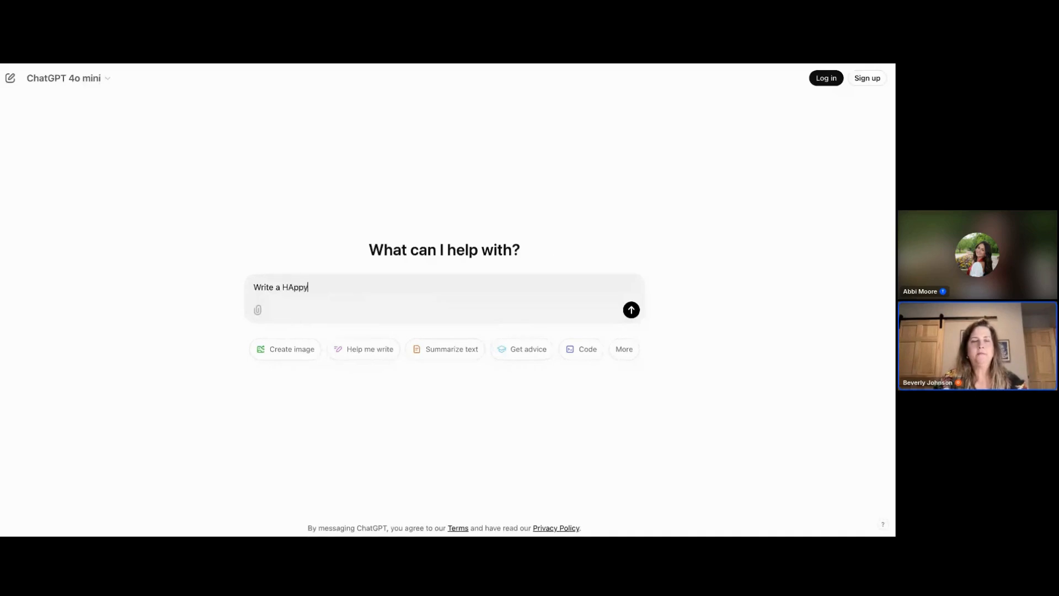
{"action": "type", "text": " Birthday email to a "}
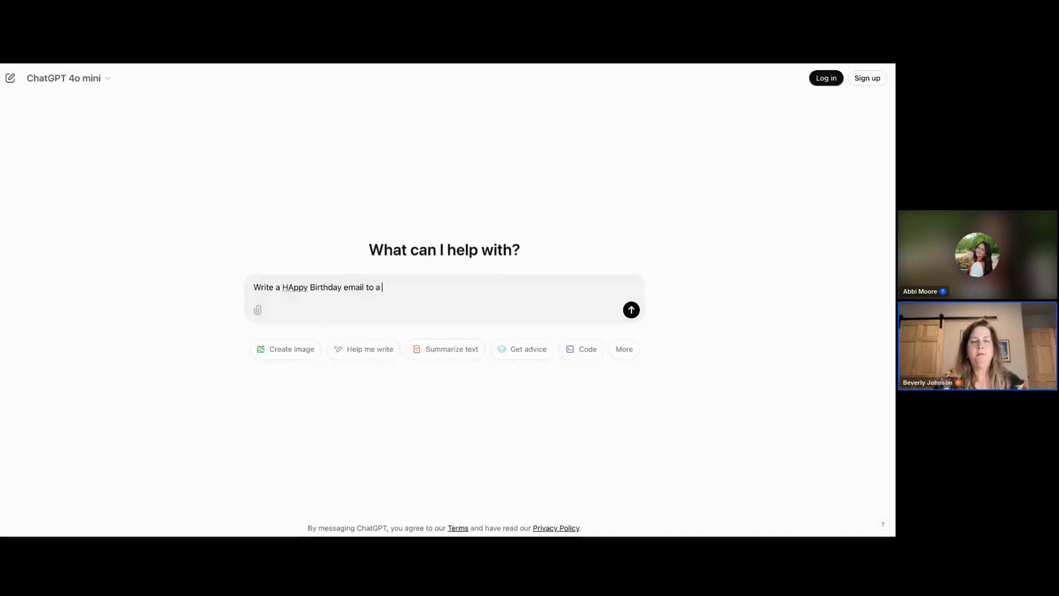
{"action": "type", "text": "patient from "}
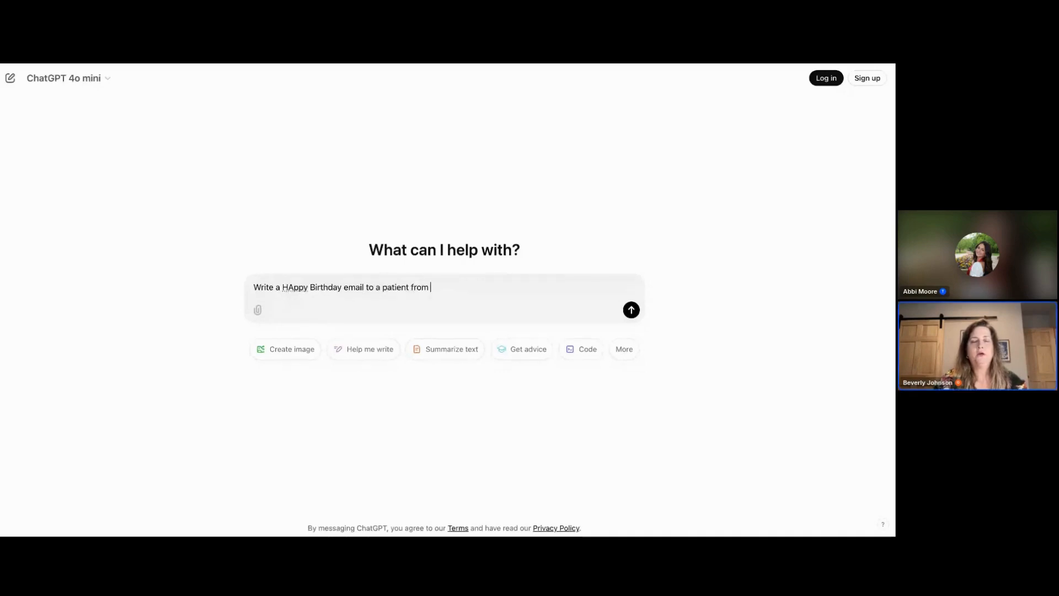
{"action": "type", "text": "XYZ P"}
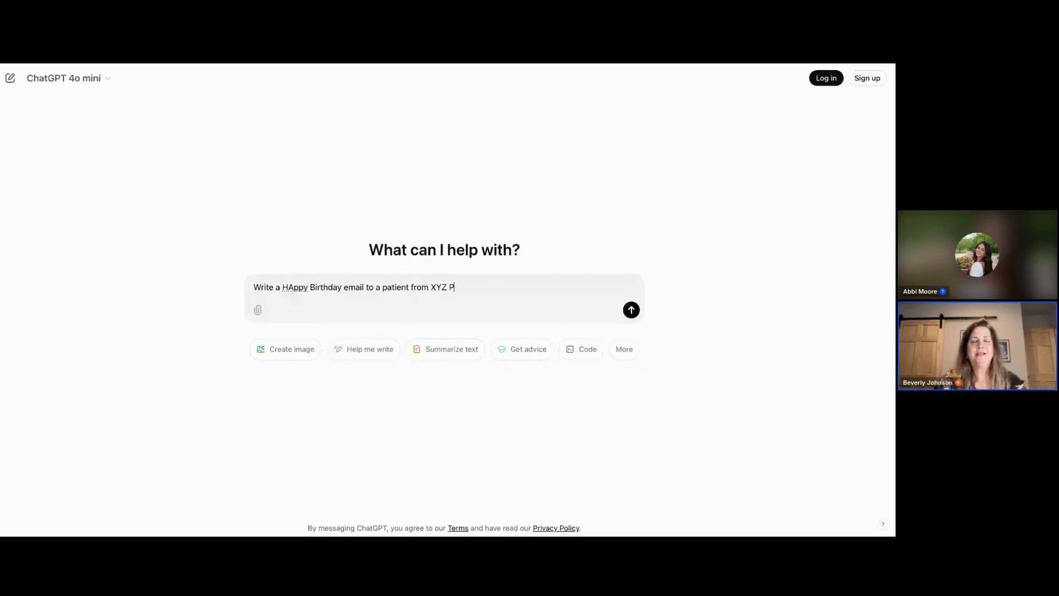
{"action": "type", "text": "sychiatry"}
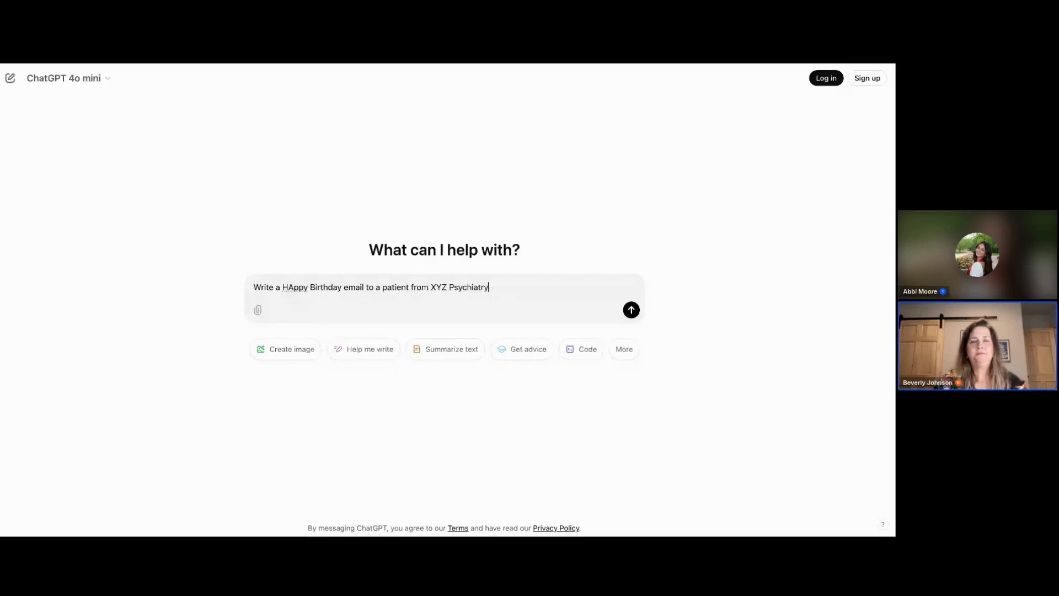
{"action": "key", "text": "Return"}
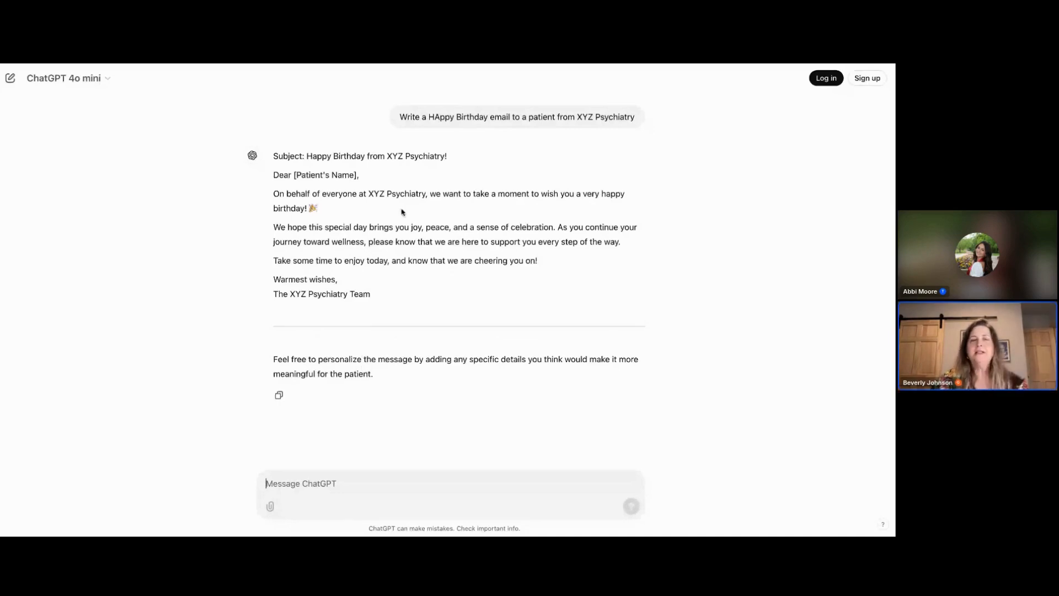
- Copy the generated subject line and letter into the template's Email Subject and message body
{"action": "left_click_drag", "start_coordinate": [462, 160], "coordinate": [309, 157]}
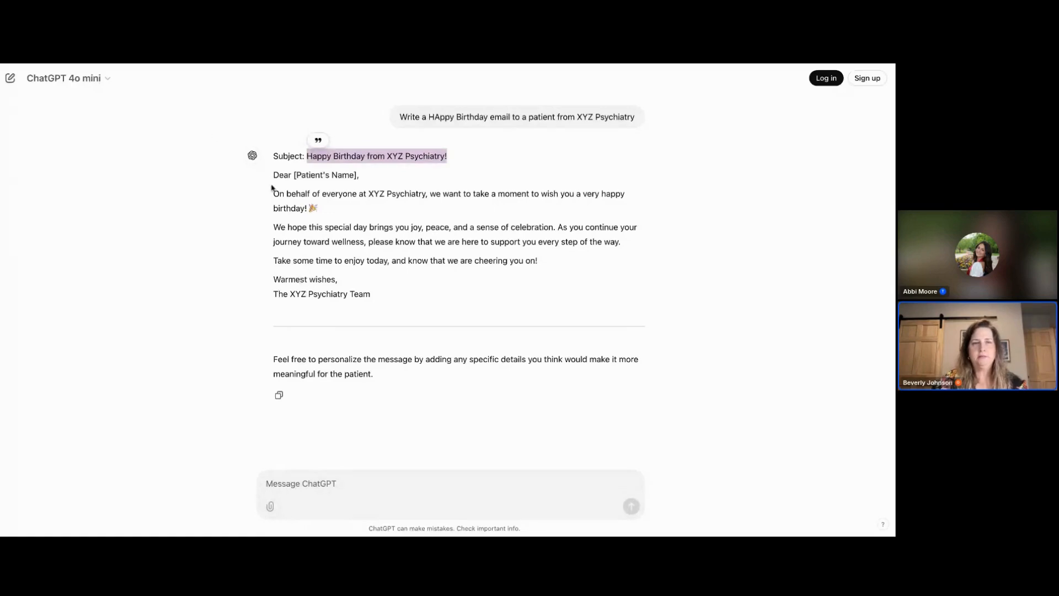
{"action": "left_click_drag", "start_coordinate": [273, 180], "coordinate": [219, 313]}
{"action": "key", "text": "super+Tab"}
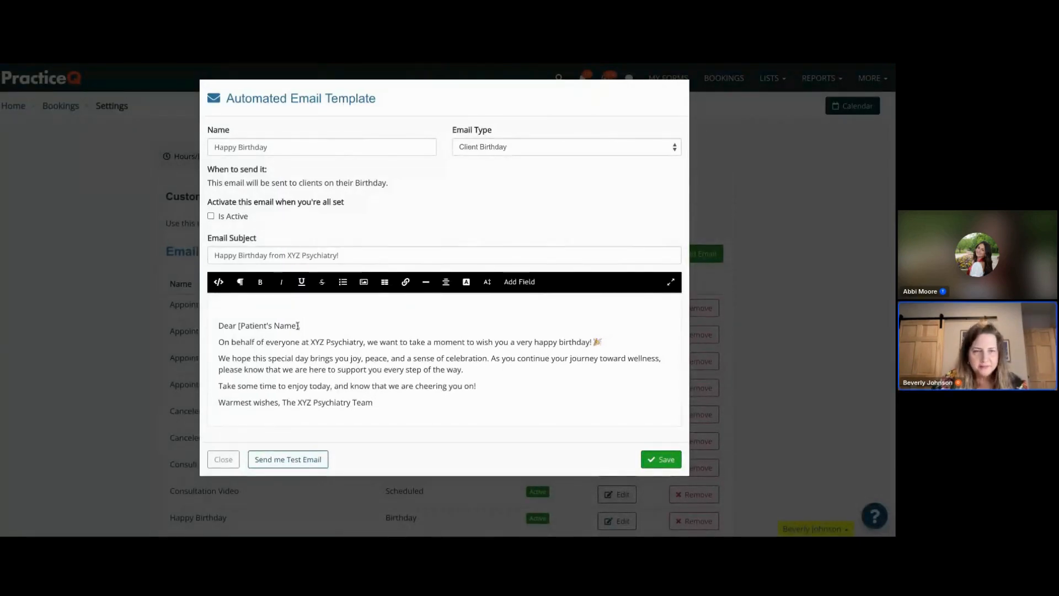
- Add a blank line after the "Dear [Patient's Name]," greeting and check the message's HTML source
{"action": "left_click", "coordinate": [324, 325]}
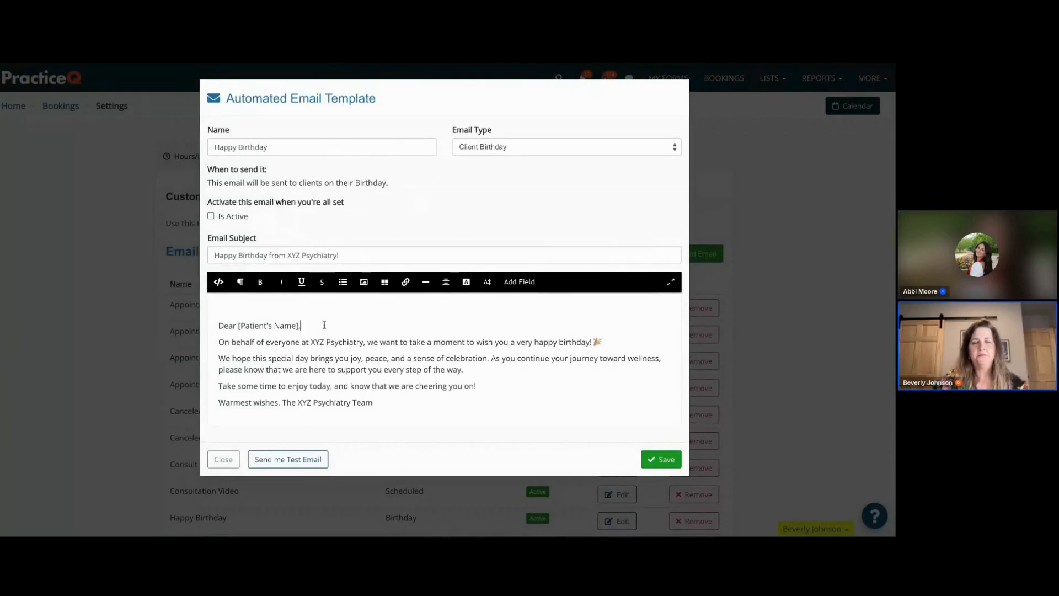
{"action": "key", "text": "Return"}
{"action": "left_click", "coordinate": [255, 307]}
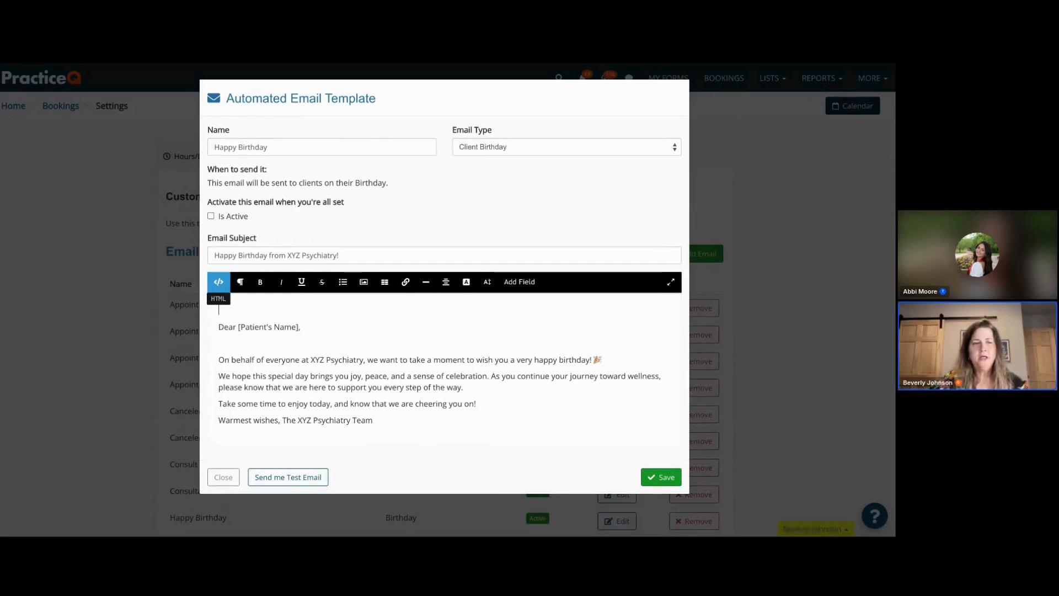
{"action": "left_click", "coordinate": [219, 282]}
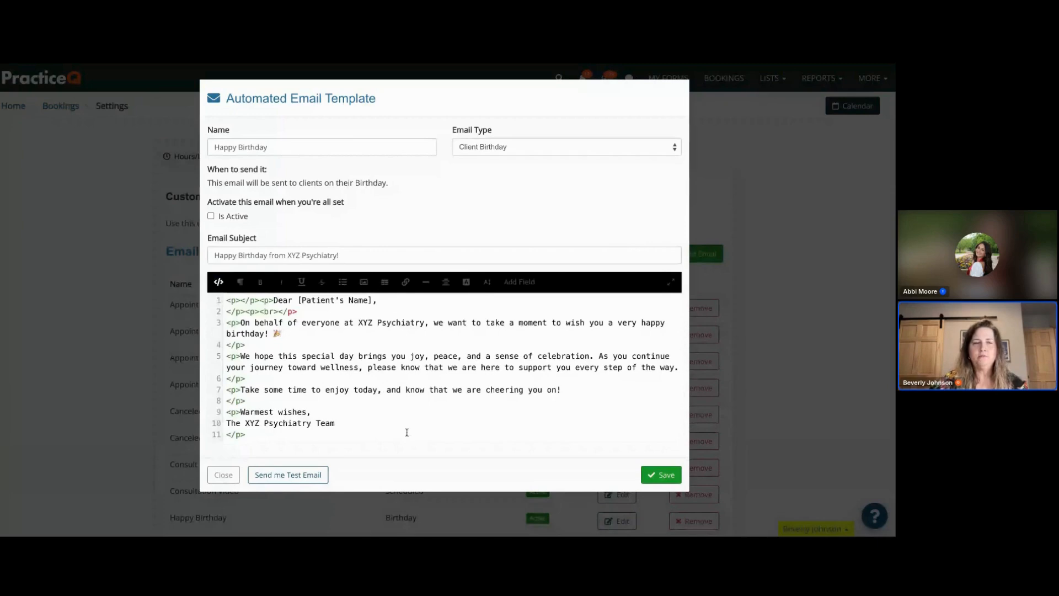
{"action": "left_click", "coordinate": [219, 282]}
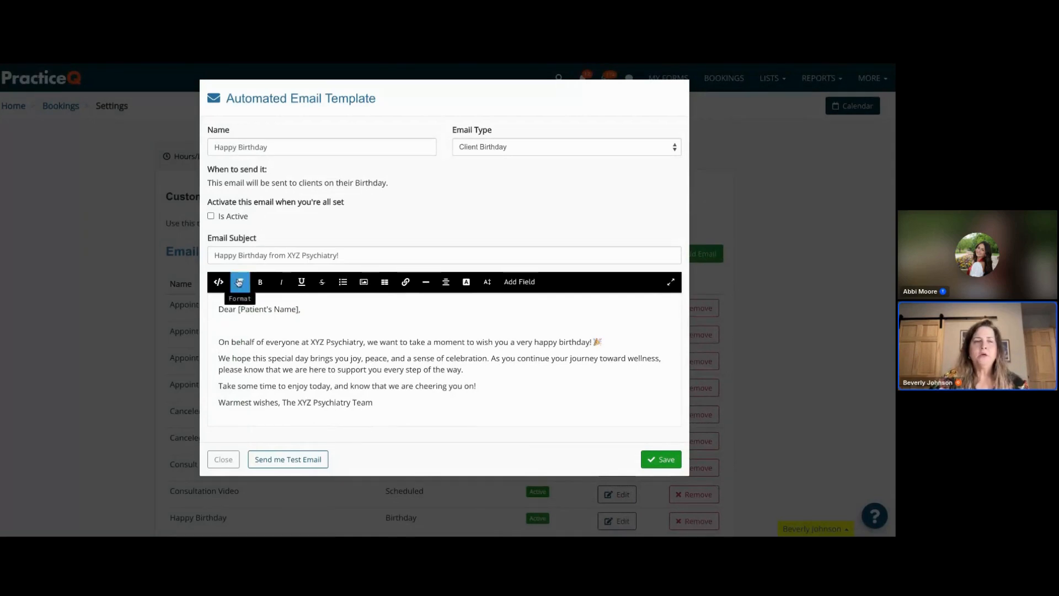
- Add a "HAPPY BIRTHDAY" line at the top of the message body
{"action": "left_click", "coordinate": [241, 282]}
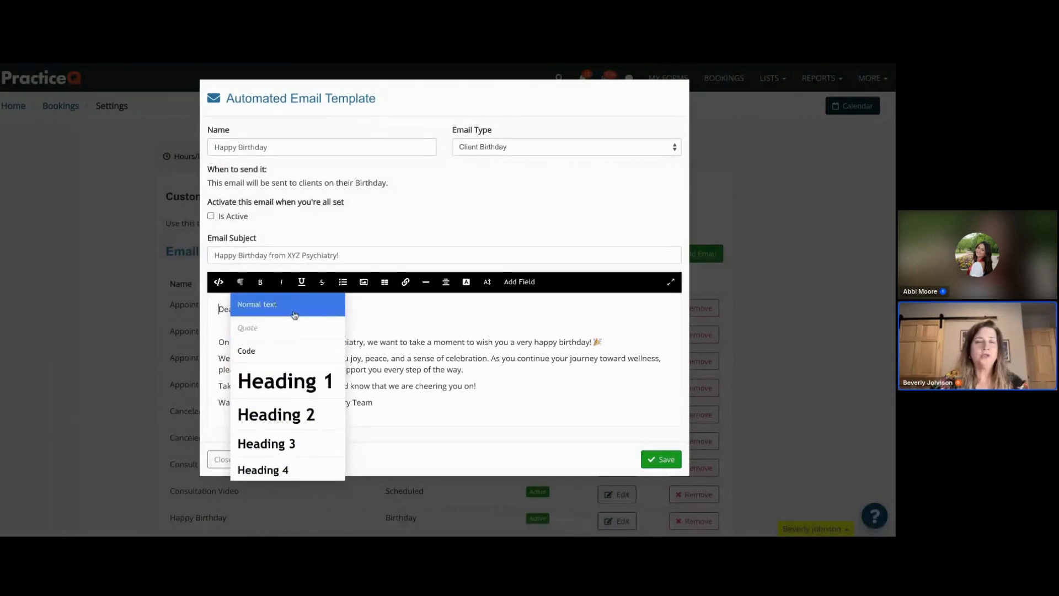
{"action": "left_click", "coordinate": [378, 320]}
{"action": "left_click", "coordinate": [218, 309]}
{"action": "key", "text": "Return"}
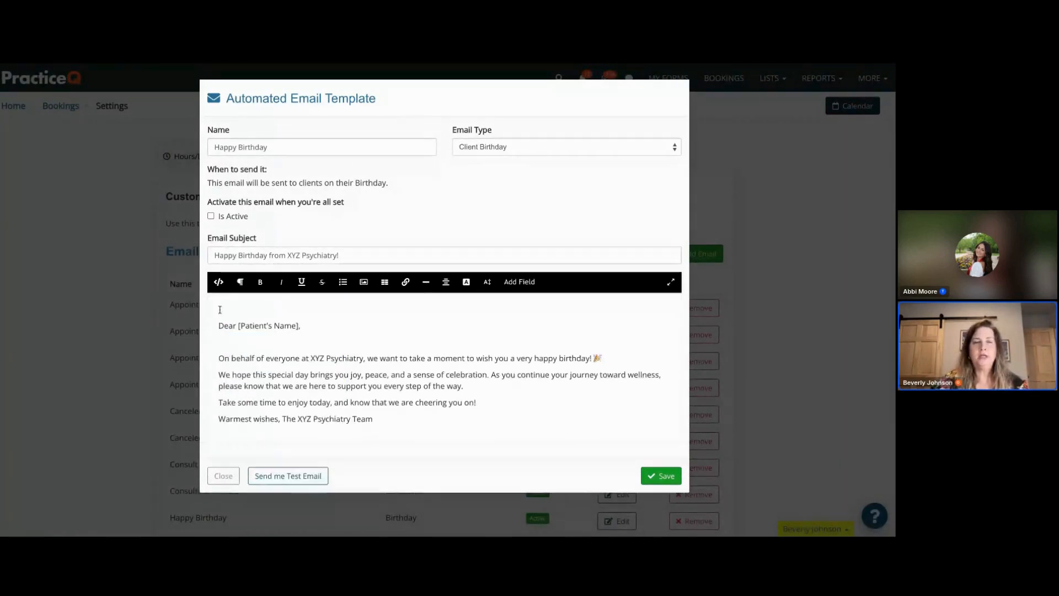
{"action": "type", "text": "H"}
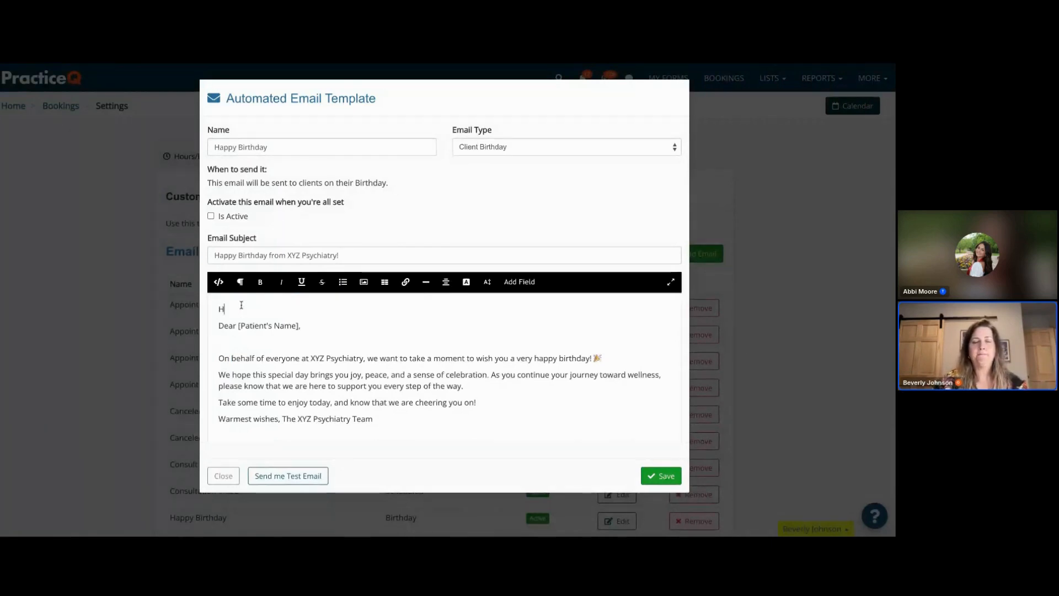
{"action": "type", "text": "APPY BIRTHDAY"}
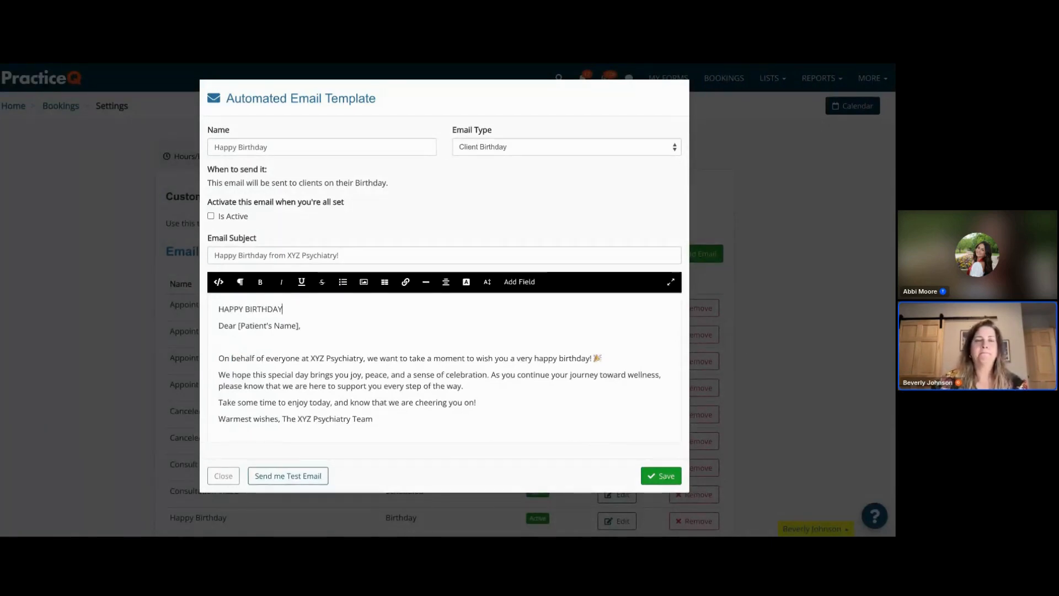
- Format the HAPPY BIRTHDAY line as a centred Heading 2
{"action": "left_click_drag", "start_coordinate": [288, 309], "coordinate": [219, 308]}
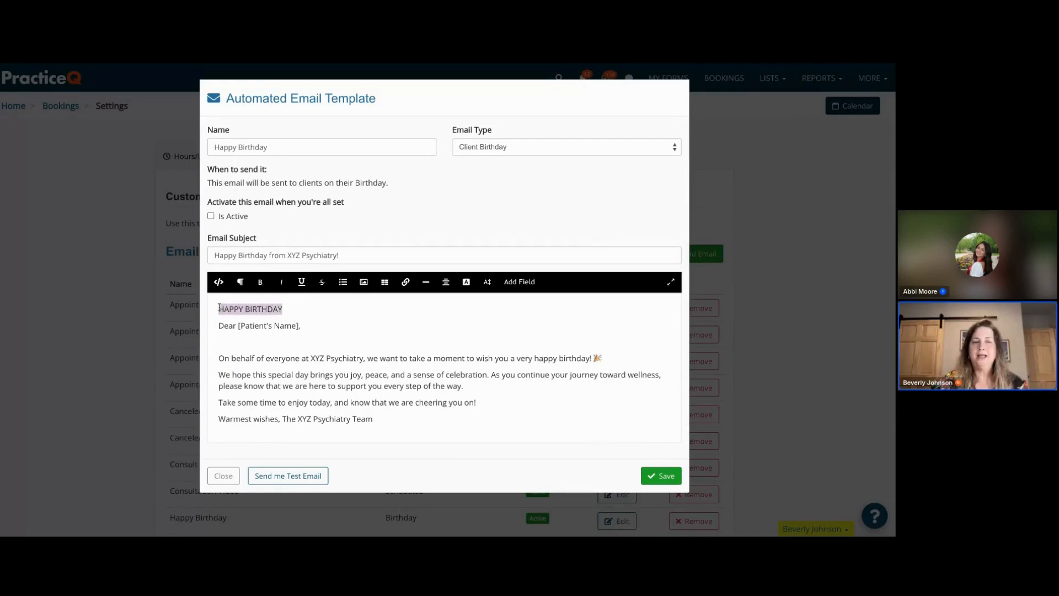
{"action": "left_click", "coordinate": [241, 282]}
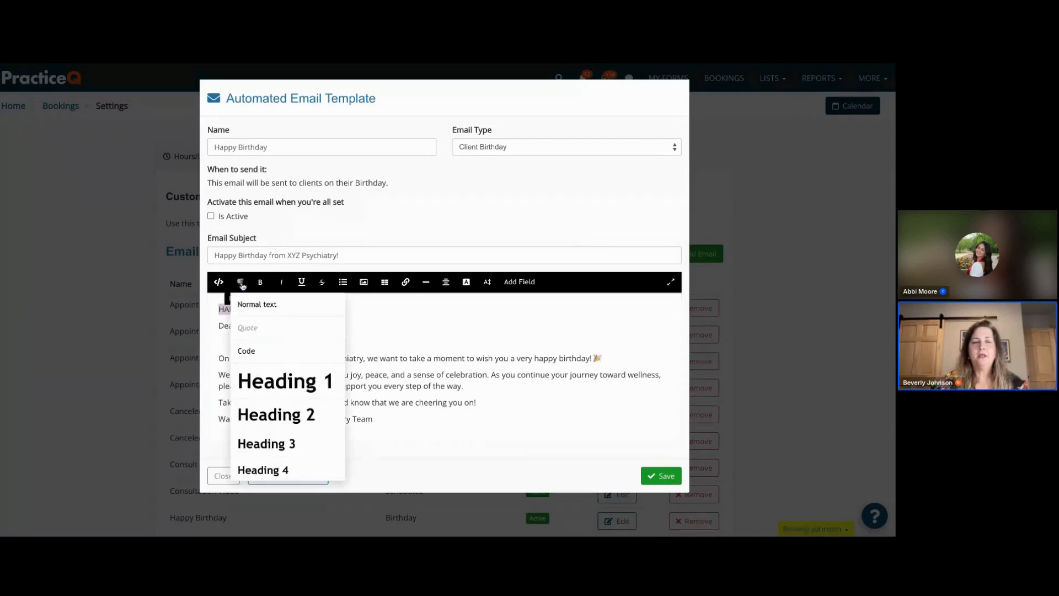
{"action": "left_click", "coordinate": [258, 416]}
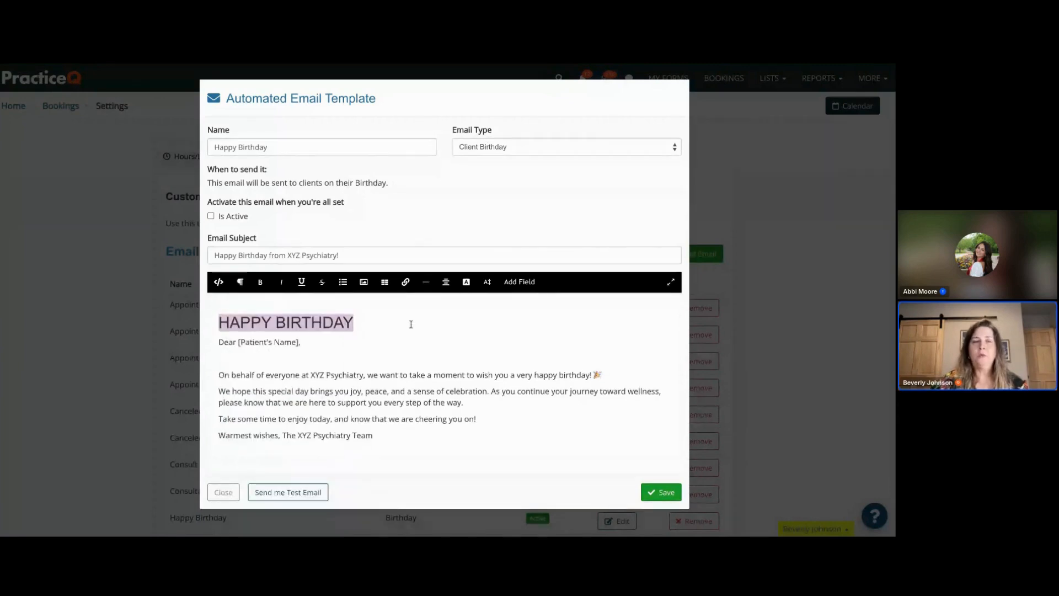
{"action": "left_click", "coordinate": [453, 292]}
{"action": "left_click", "coordinate": [462, 329]}
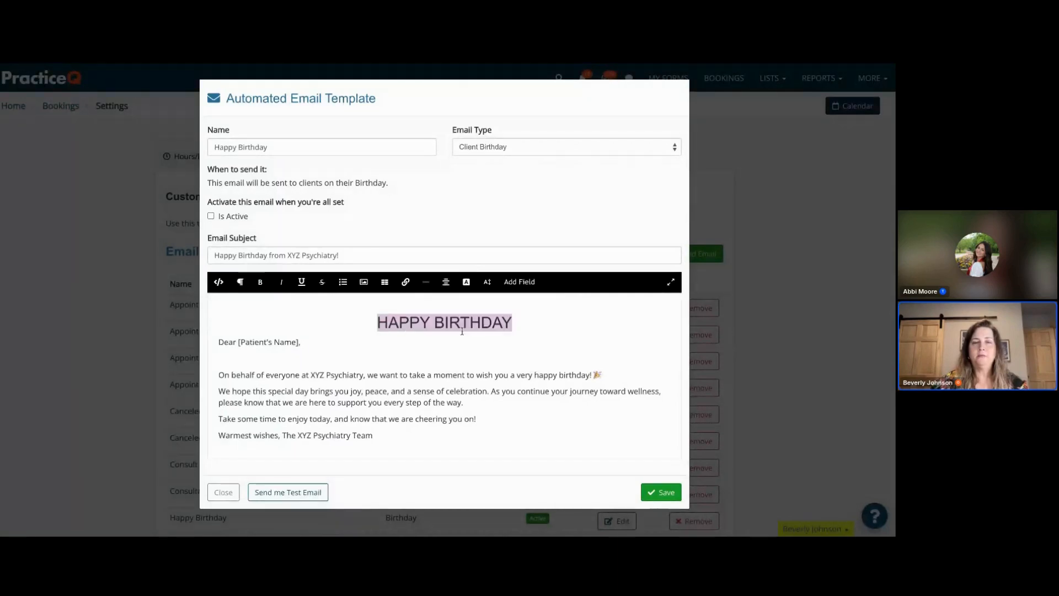
- Add an empty line below the heading and make the heading bold
{"action": "left_click", "coordinate": [517, 325]}
{"action": "key", "text": "Return"}
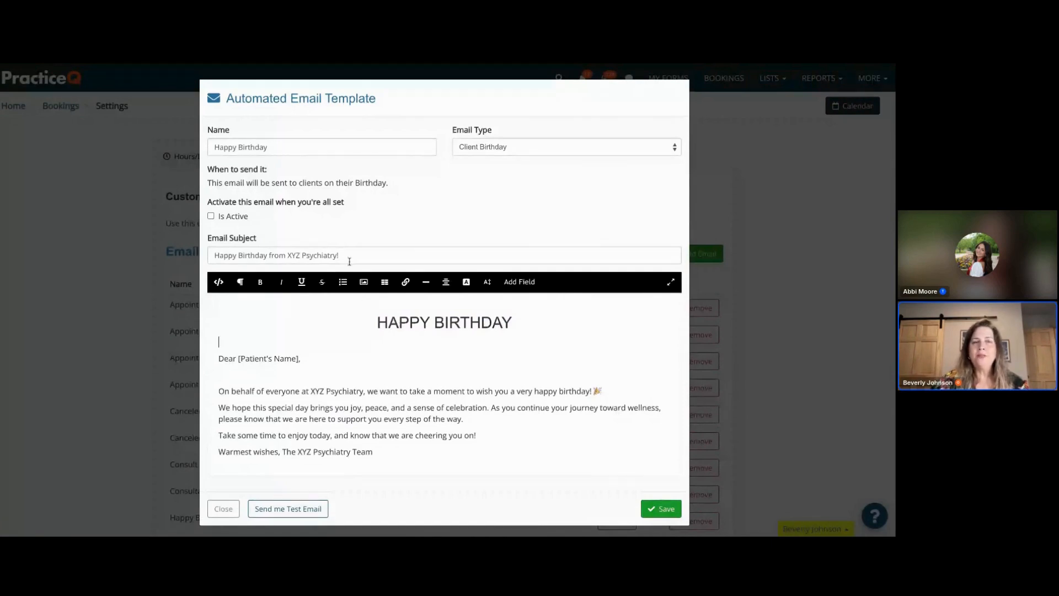
{"action": "left_click_drag", "start_coordinate": [512, 323], "coordinate": [376, 323]}
{"action": "left_click", "coordinate": [261, 284]}
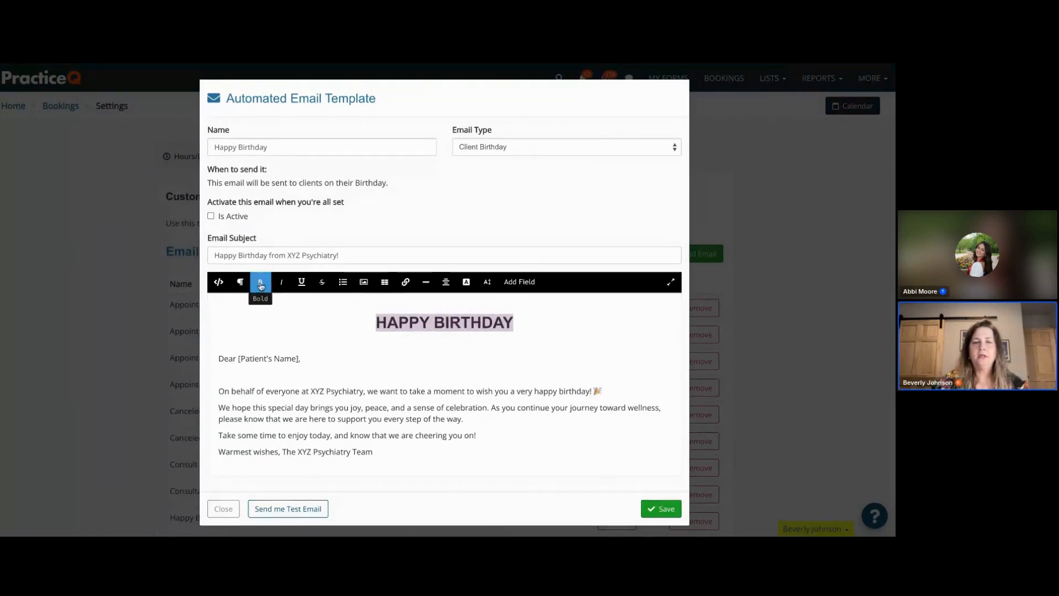
- Add a new empty line directly below the HAPPY BIRTHDAY heading
{"action": "left_click", "coordinate": [283, 283]}
{"action": "left_click", "coordinate": [283, 283]}
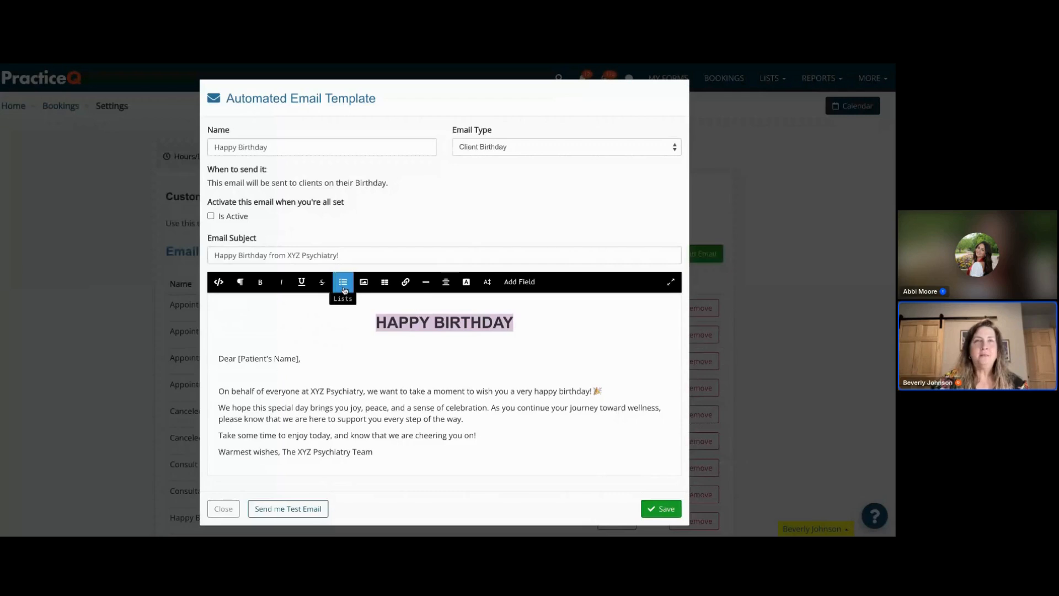
{"action": "left_click", "coordinate": [529, 324]}
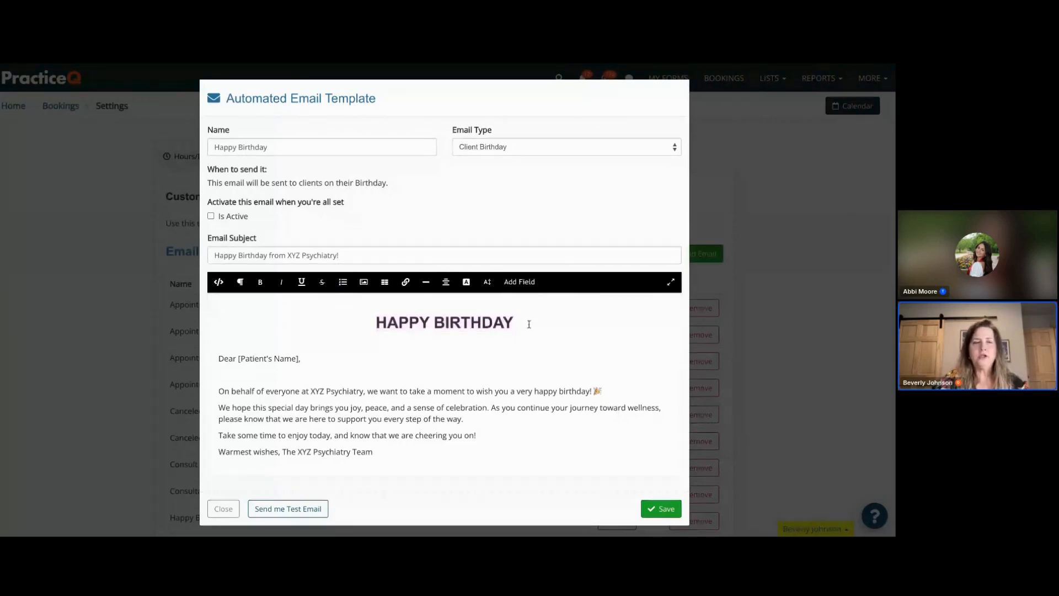
{"action": "key", "text": "Return"}
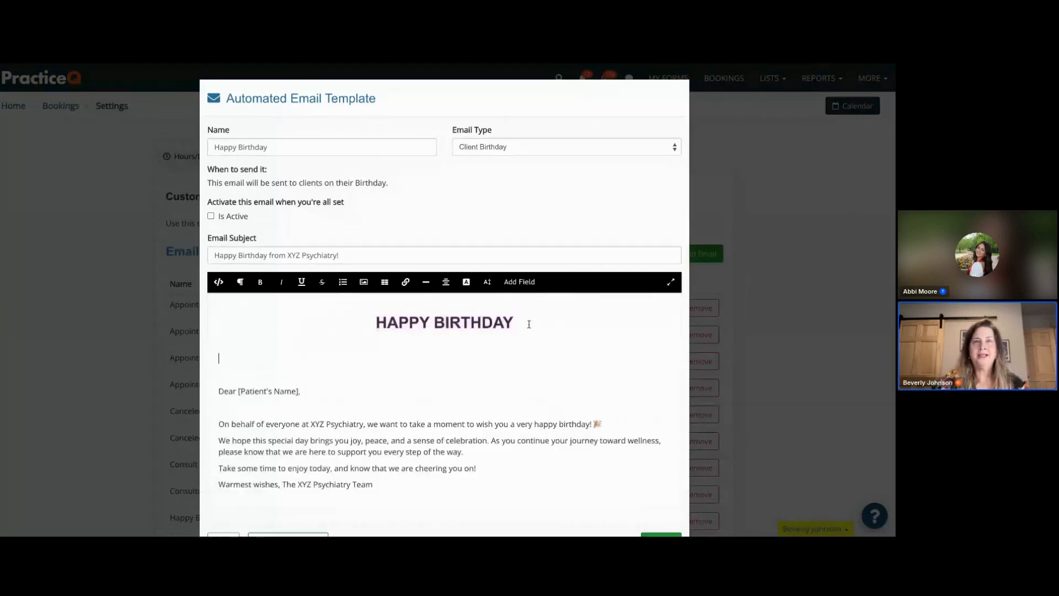
- Add a bulleted list item reading "Make sure you eat cake!" below the heading, then end the list with an empty line
{"action": "left_click", "coordinate": [343, 282]}
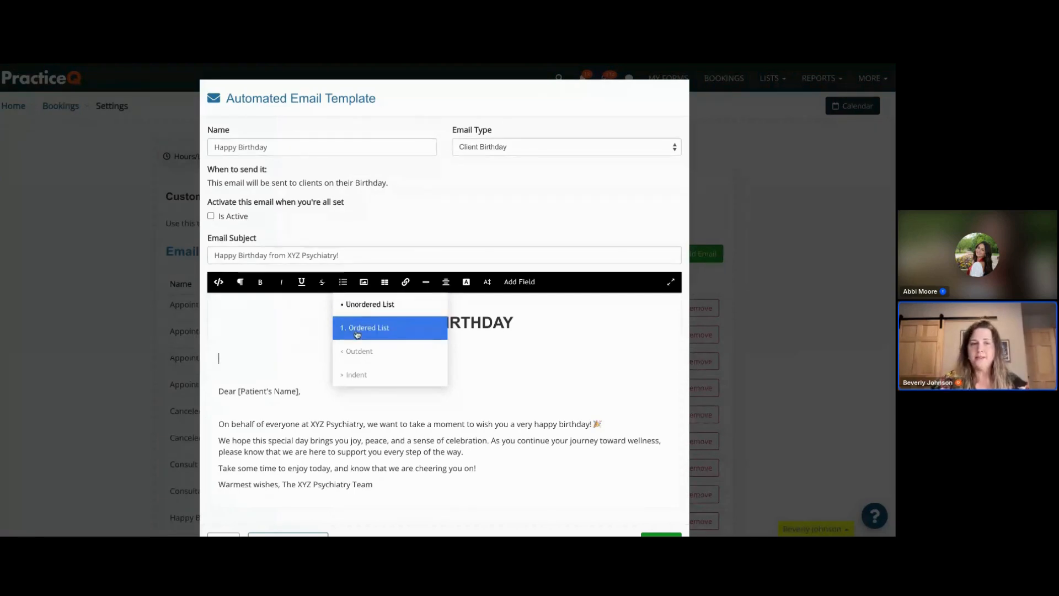
{"action": "left_click", "coordinate": [232, 362]}
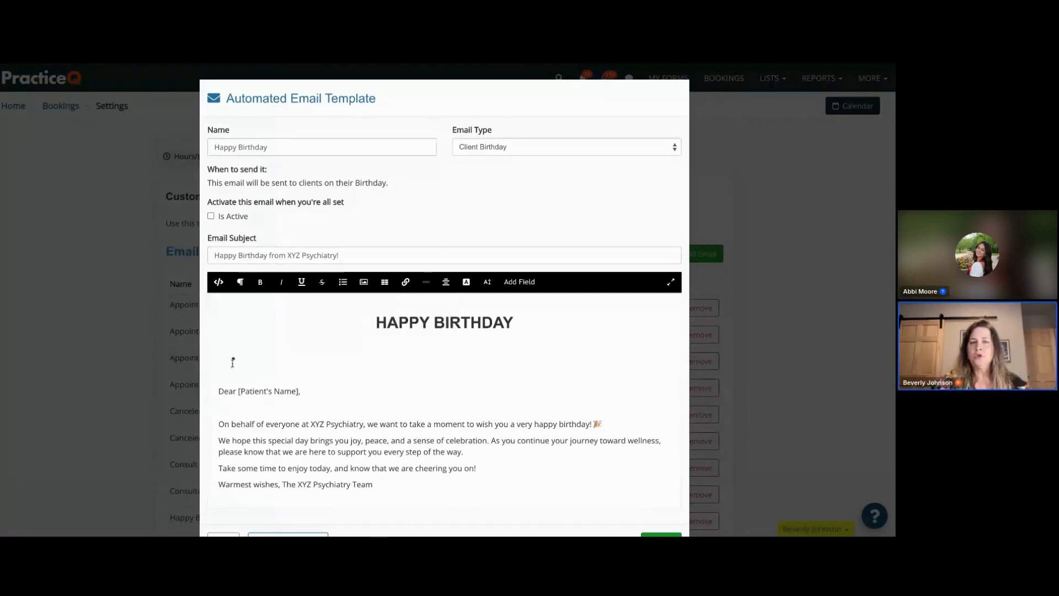
{"action": "type", "text": "MAke s"}
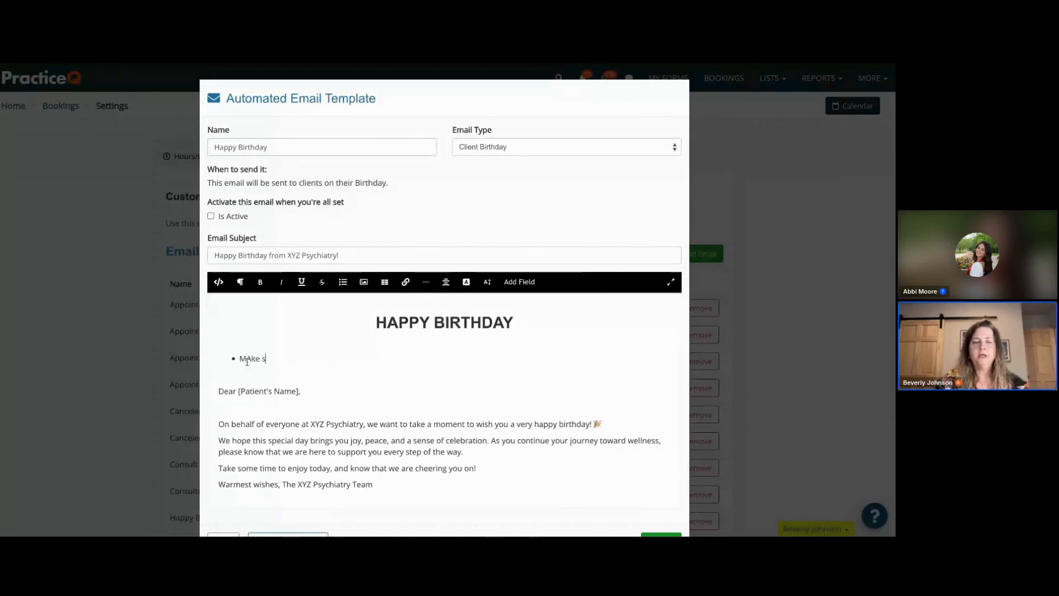
{"action": "type", "text": "ure you eat"}
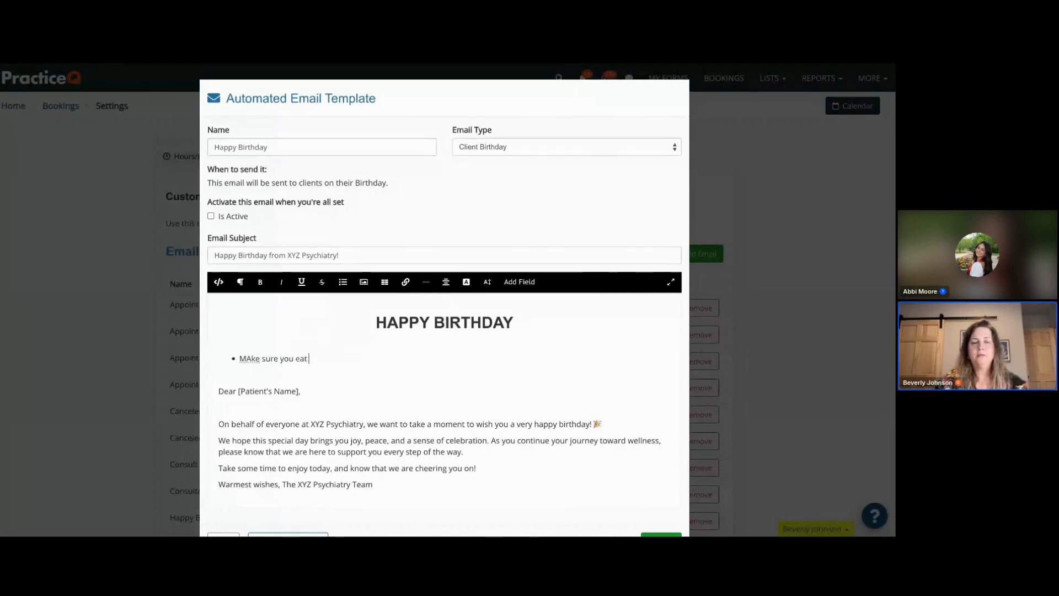
{"action": "type", "text": " cake!"}
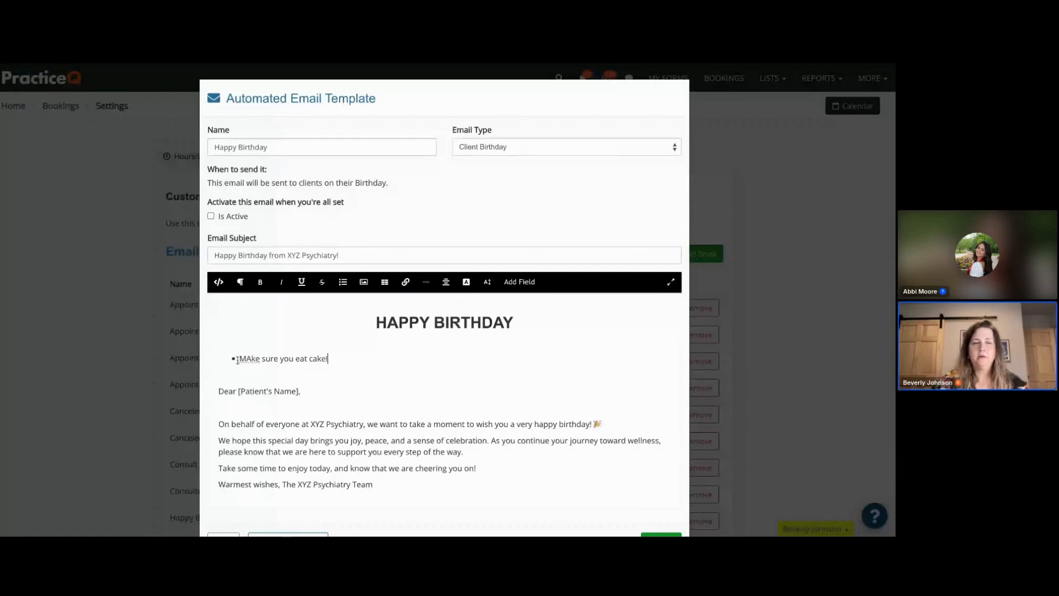
{"action": "left_click", "coordinate": [252, 359]}
{"action": "key", "text": "BackSpace"}
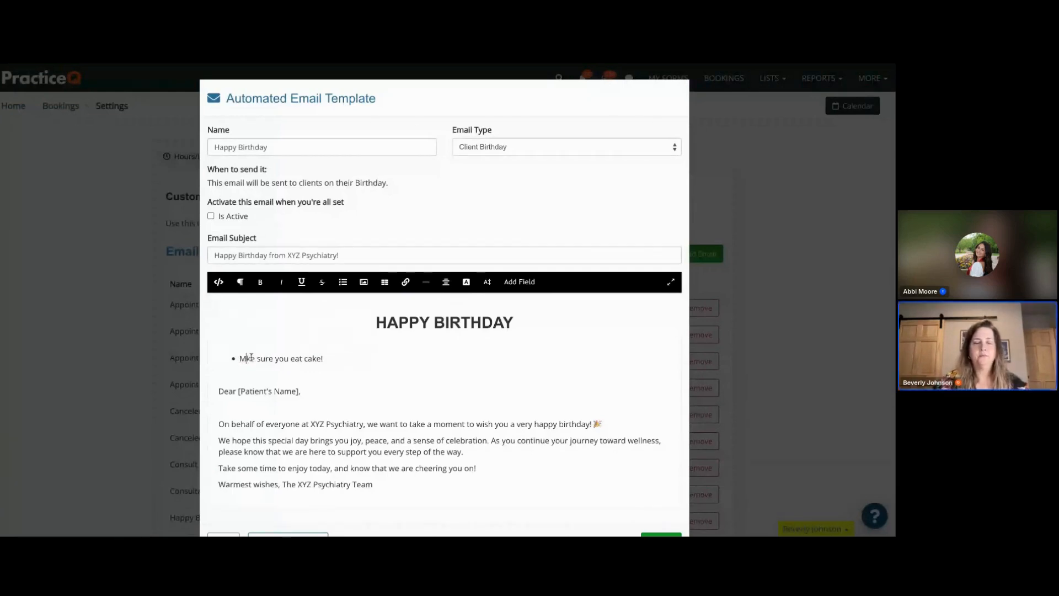
{"action": "type", "text": "a"}
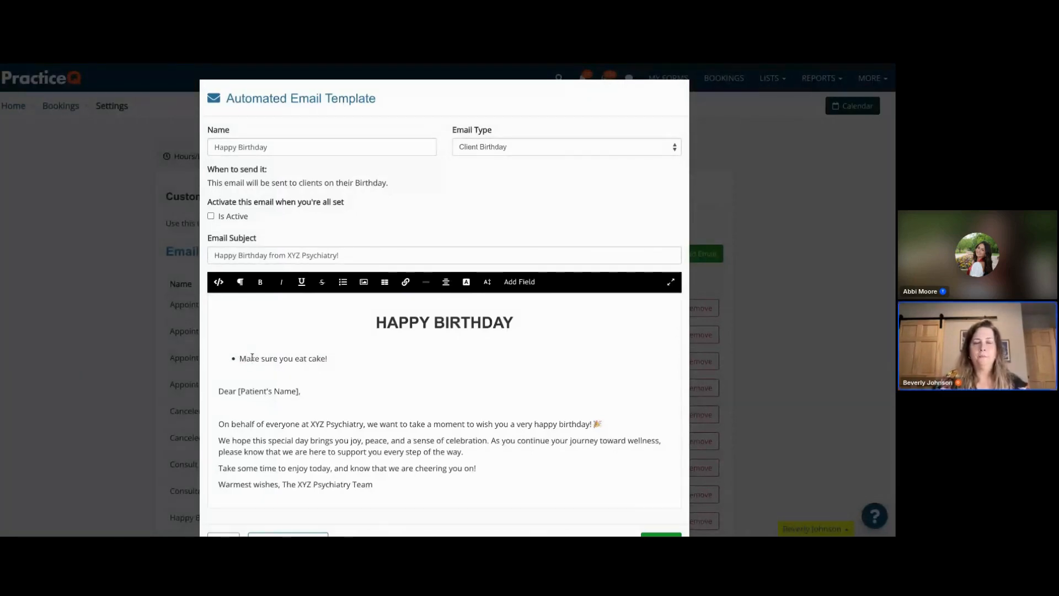
{"action": "left_click", "coordinate": [340, 360]}
{"action": "key", "text": "Return"}
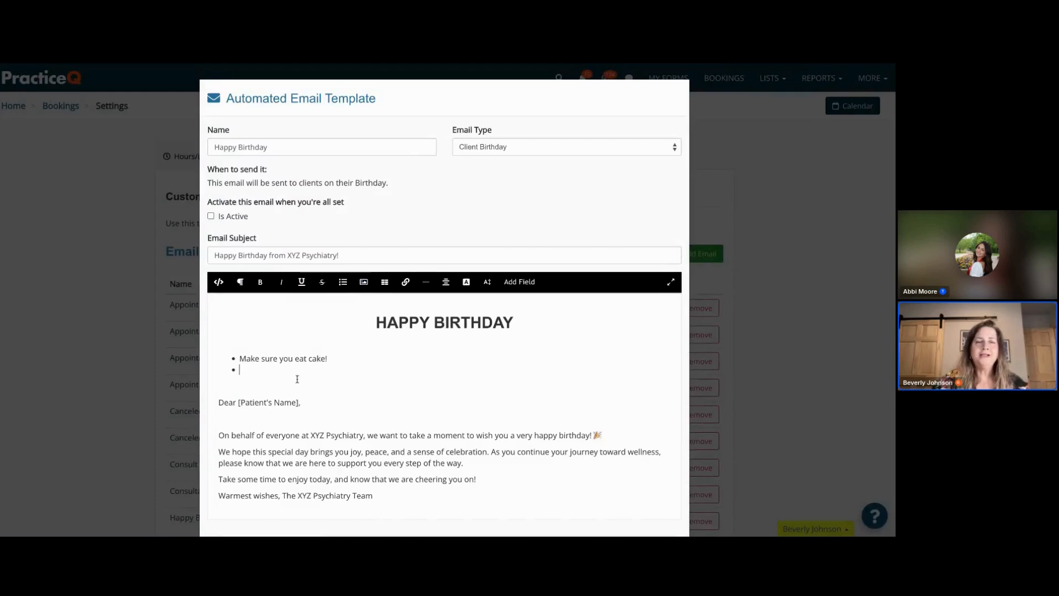
{"action": "key", "text": "Return"}
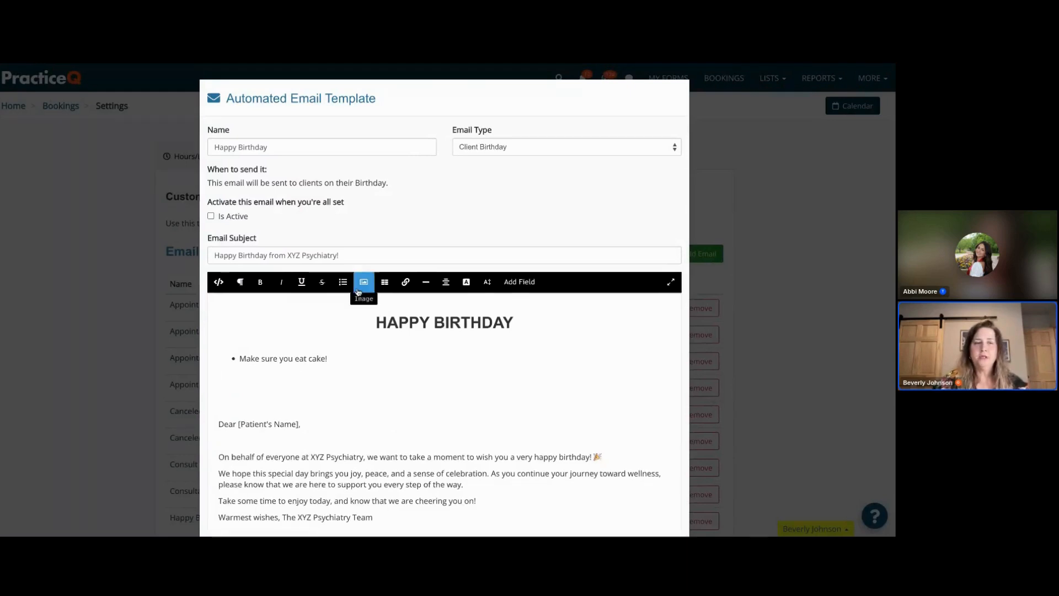
- Insert a three-column table below the bulleted item
{"action": "left_click", "coordinate": [386, 284]}
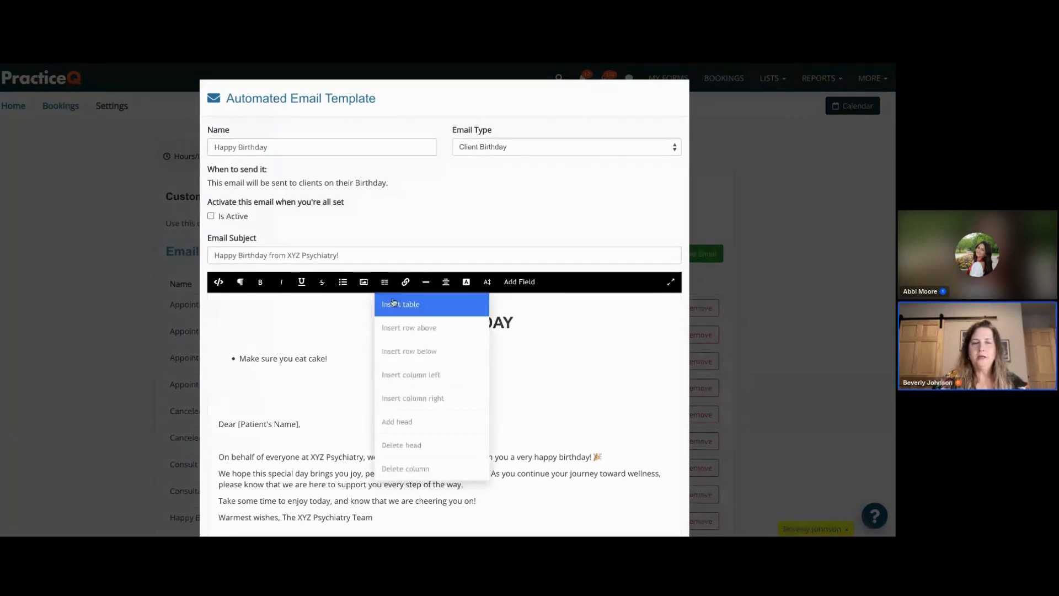
{"action": "left_click", "coordinate": [393, 303]}
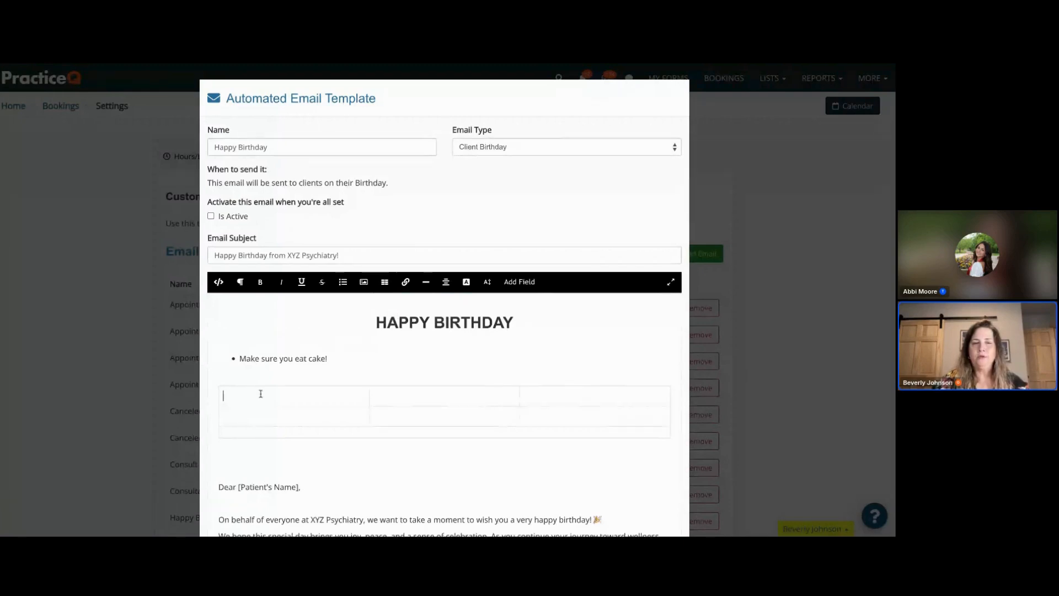
{"action": "left_click", "coordinate": [387, 285]}
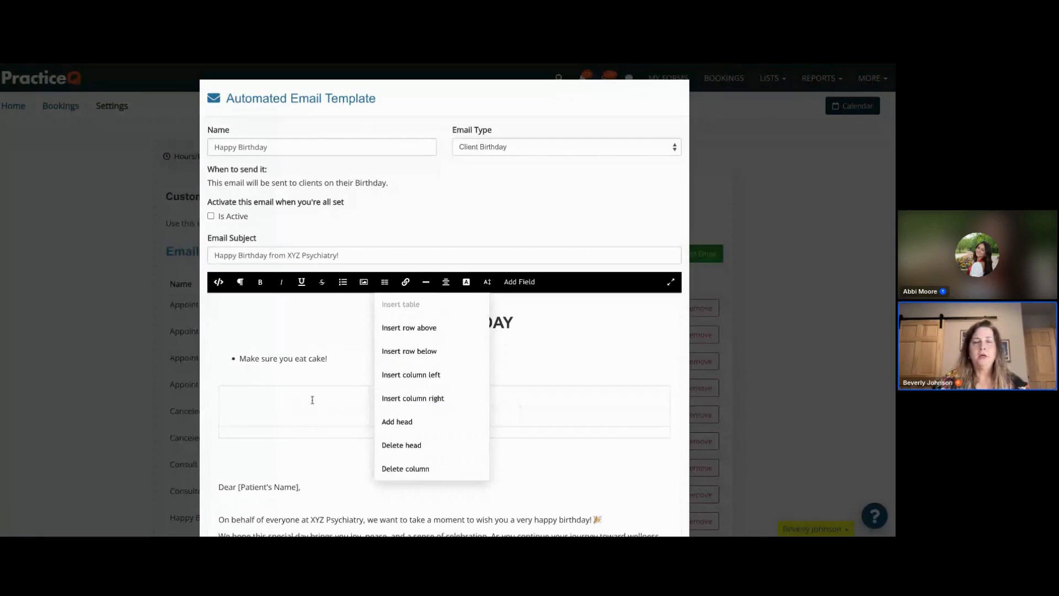
{"action": "left_click", "coordinate": [303, 397]}
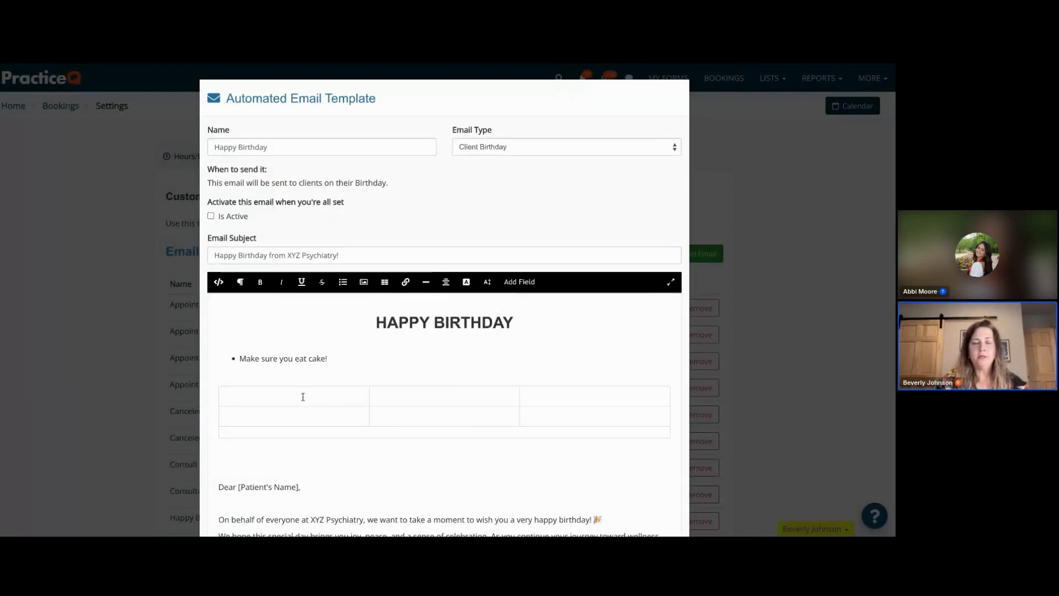
- Fill the table's first row with "Books to Read", "Self Care" and "Cake Decorators"
{"action": "type", "text": "Books to "}
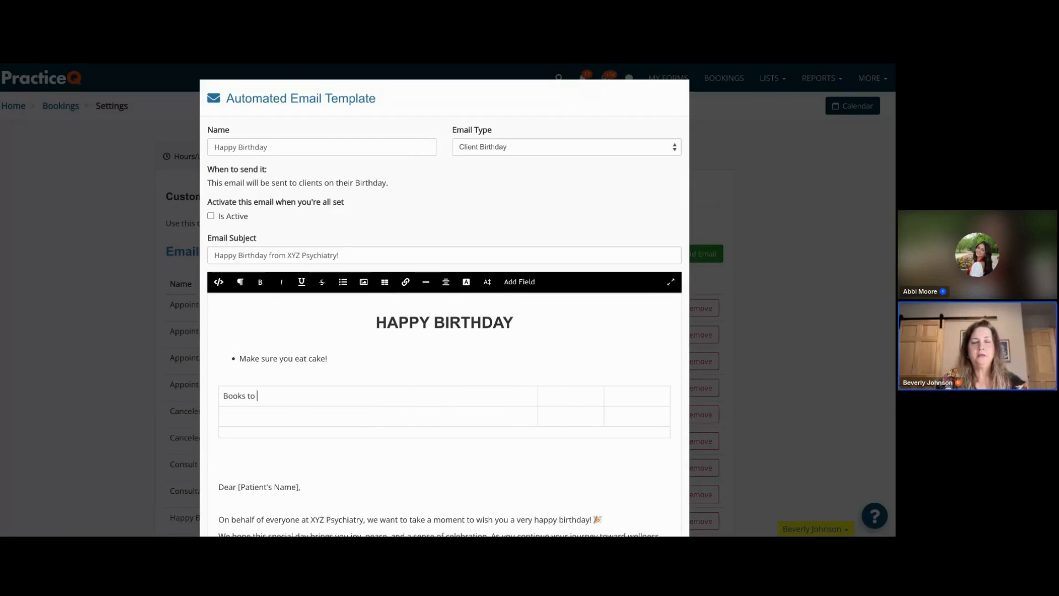
{"action": "type", "text": "Read"}
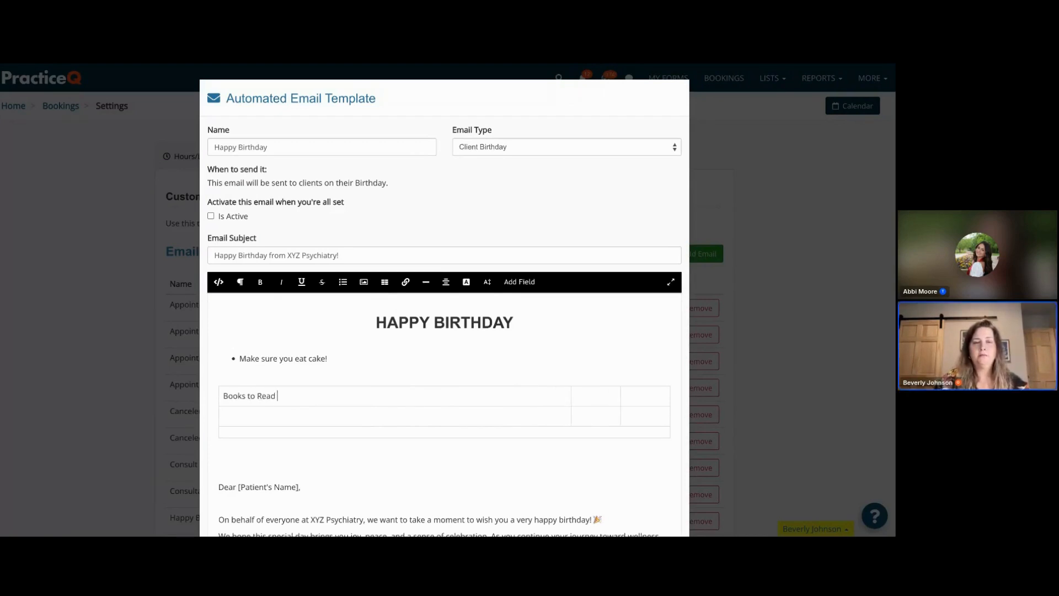
{"action": "left_click", "coordinate": [601, 394]}
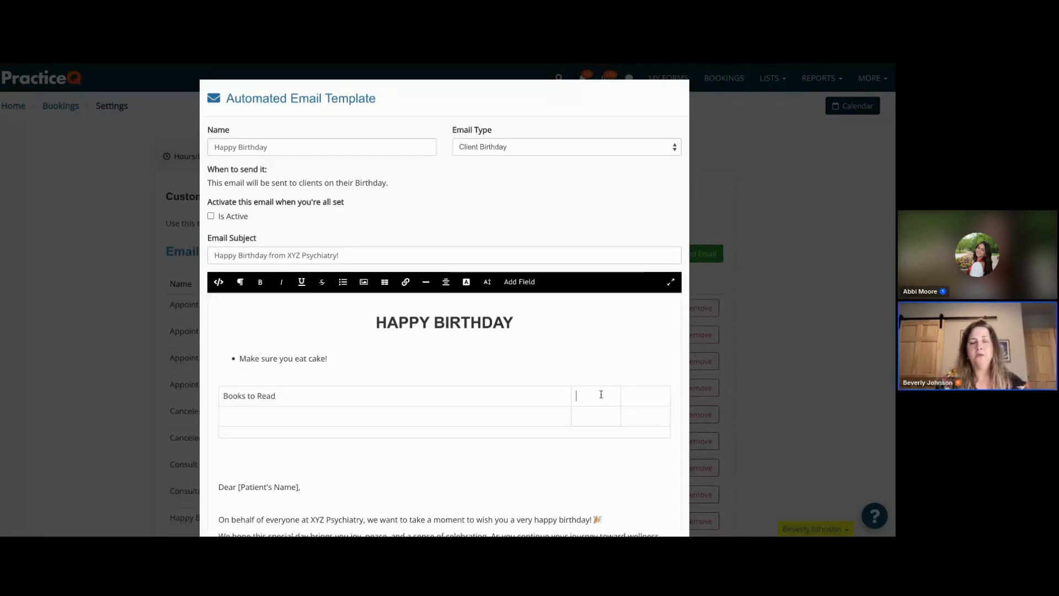
{"action": "type", "text": "Self Care"}
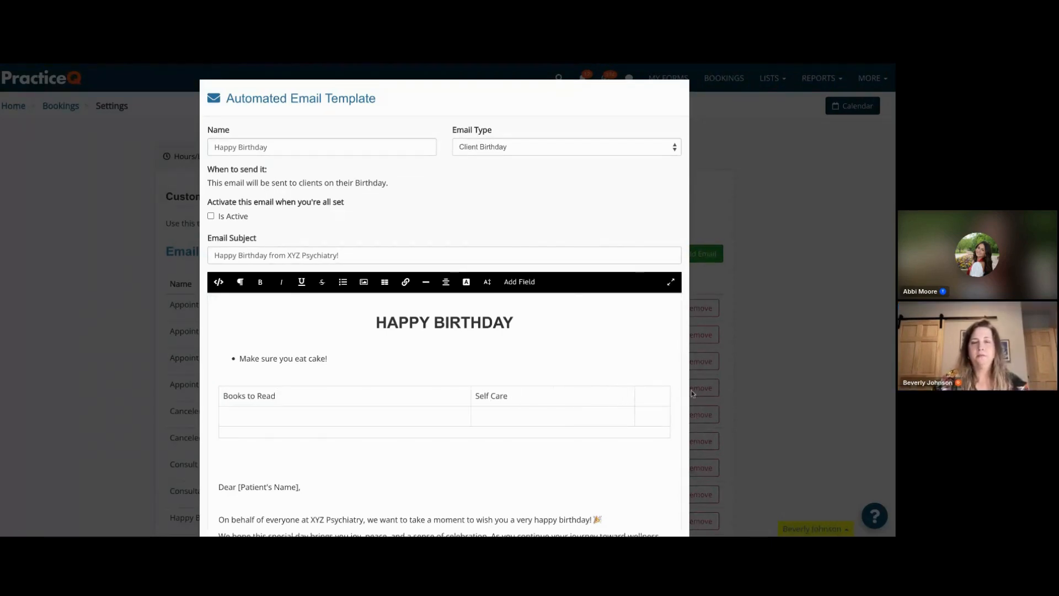
{"action": "left_click", "coordinate": [652, 395]}
{"action": "type", "text": "Cake Deco"}
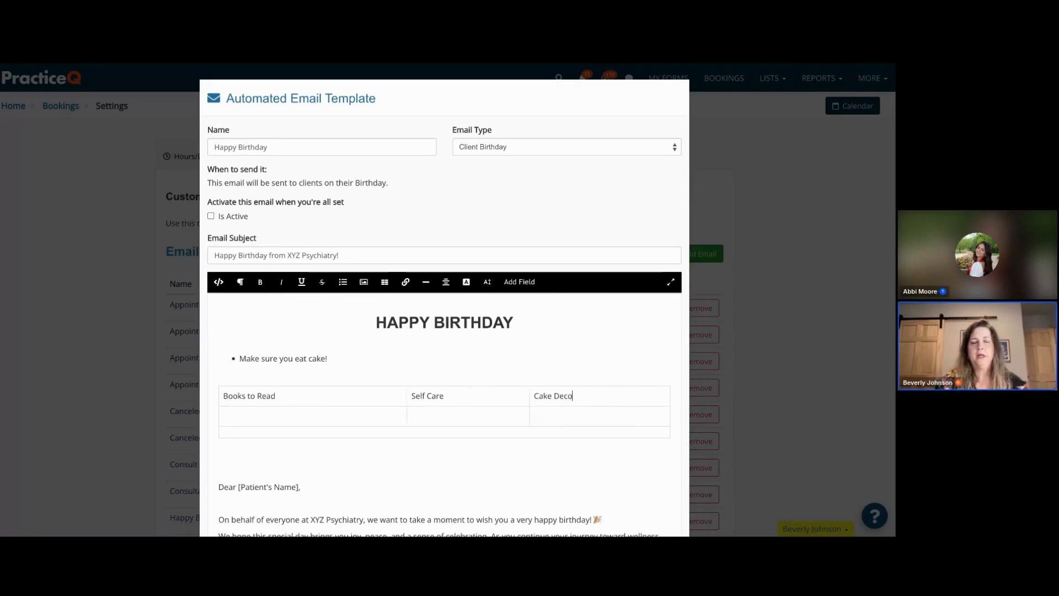
{"action": "type", "text": "rators"}
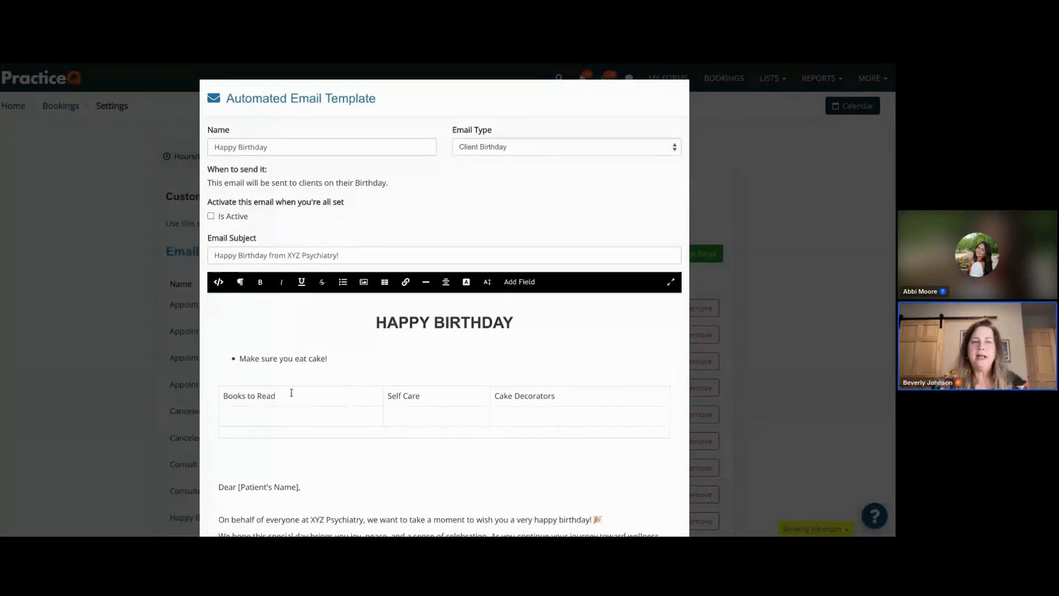
- Link the "Books to Read" text to the pasted Amazon books URL, set to open in a new tab
{"action": "left_click_drag", "start_coordinate": [283, 395], "coordinate": [222, 396]}
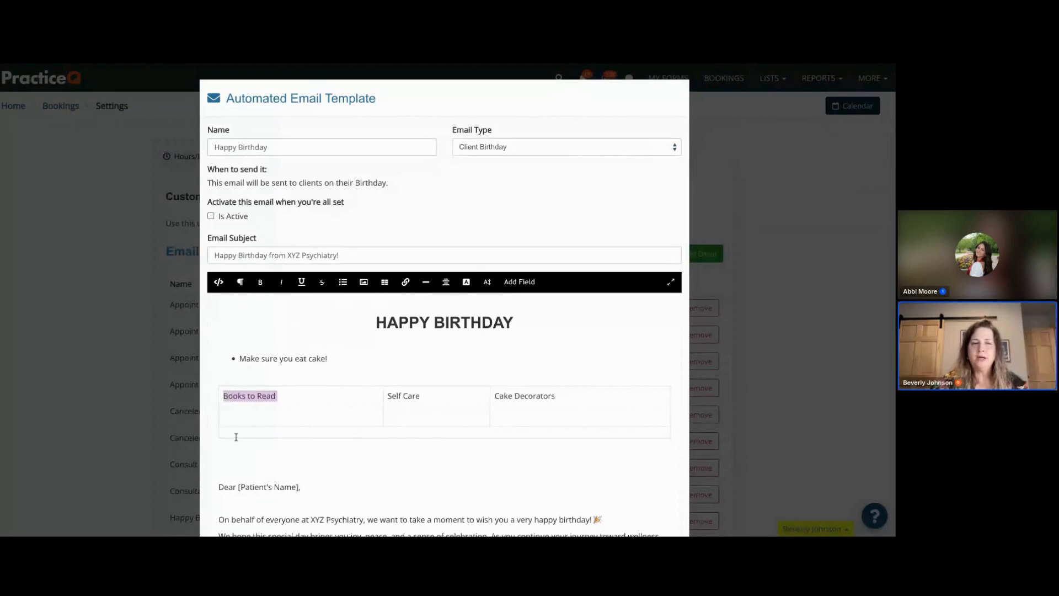
{"action": "left_click", "coordinate": [405, 282]}
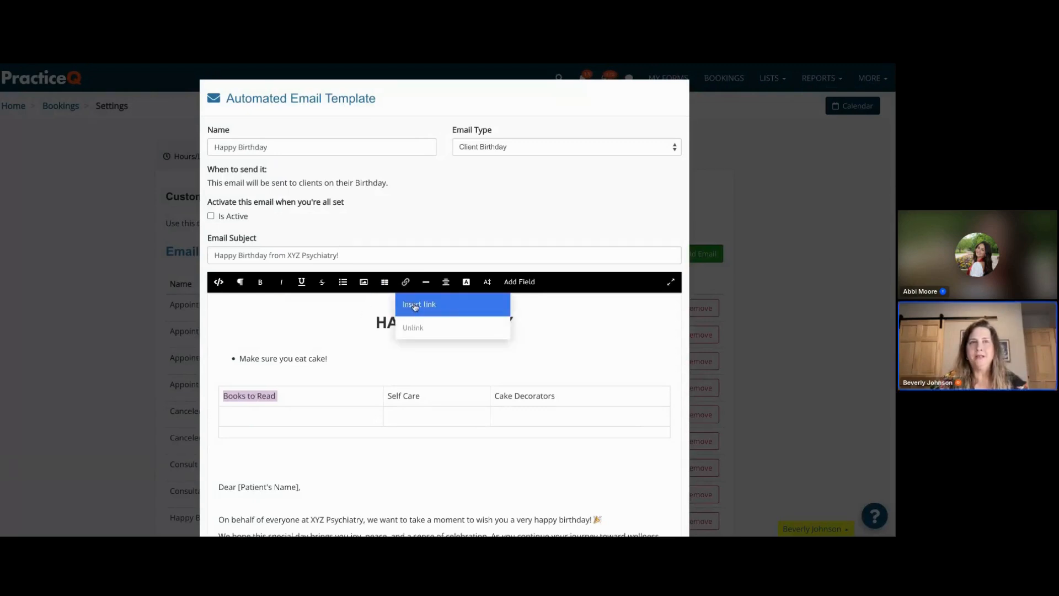
{"action": "left_click", "coordinate": [416, 305]}
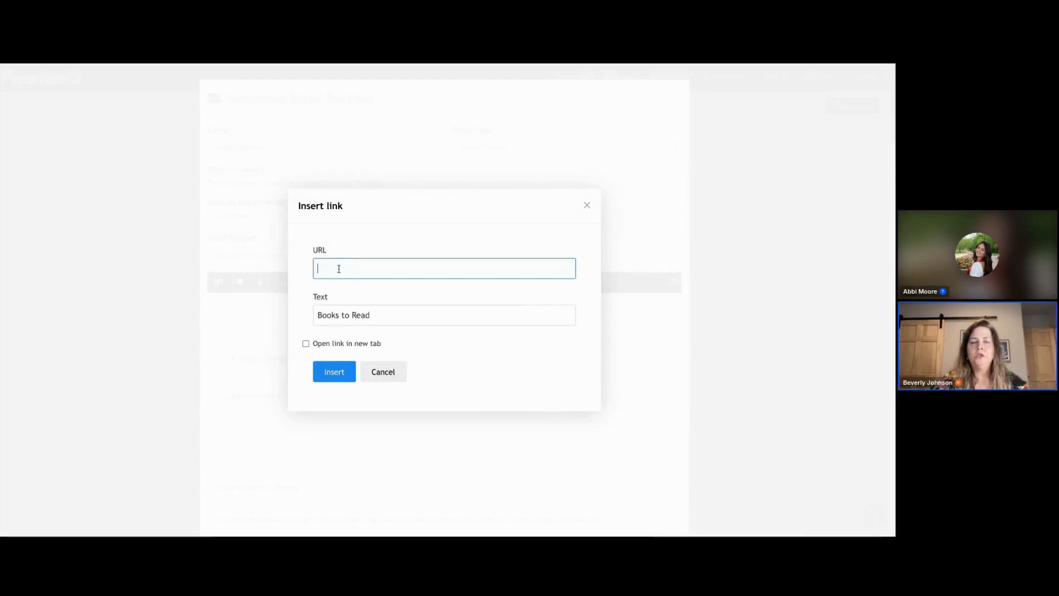
{"action": "key", "text": "ctrl+v"}
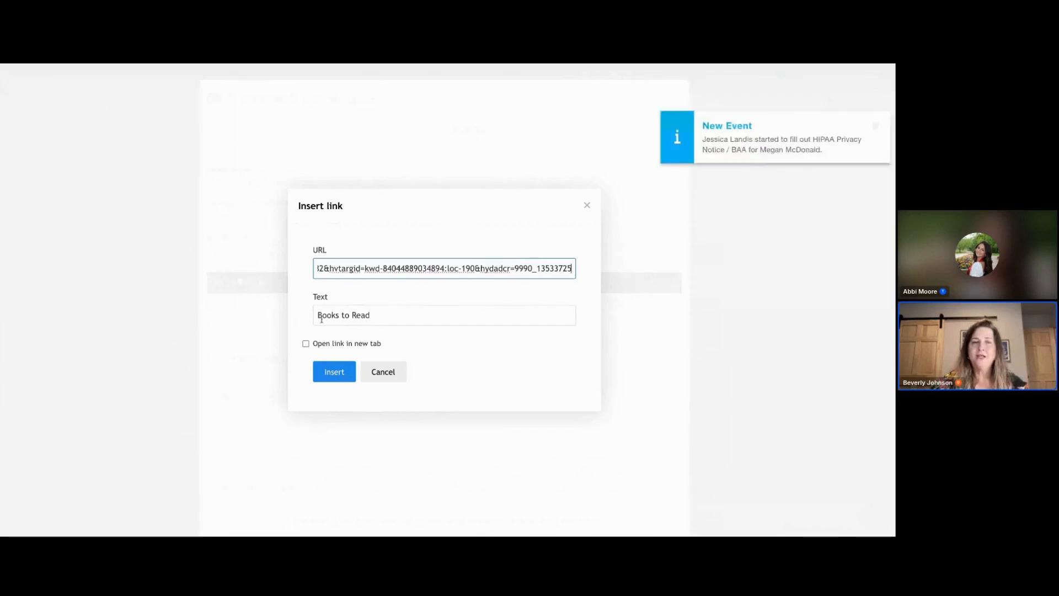
{"action": "left_click", "coordinate": [872, 126]}
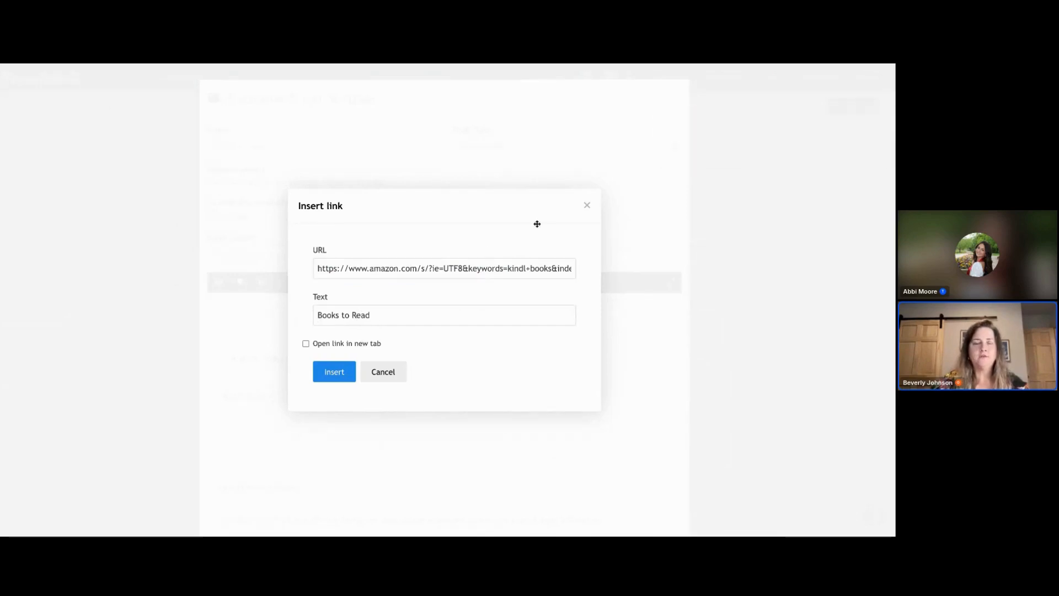
{"action": "left_click", "coordinate": [306, 345]}
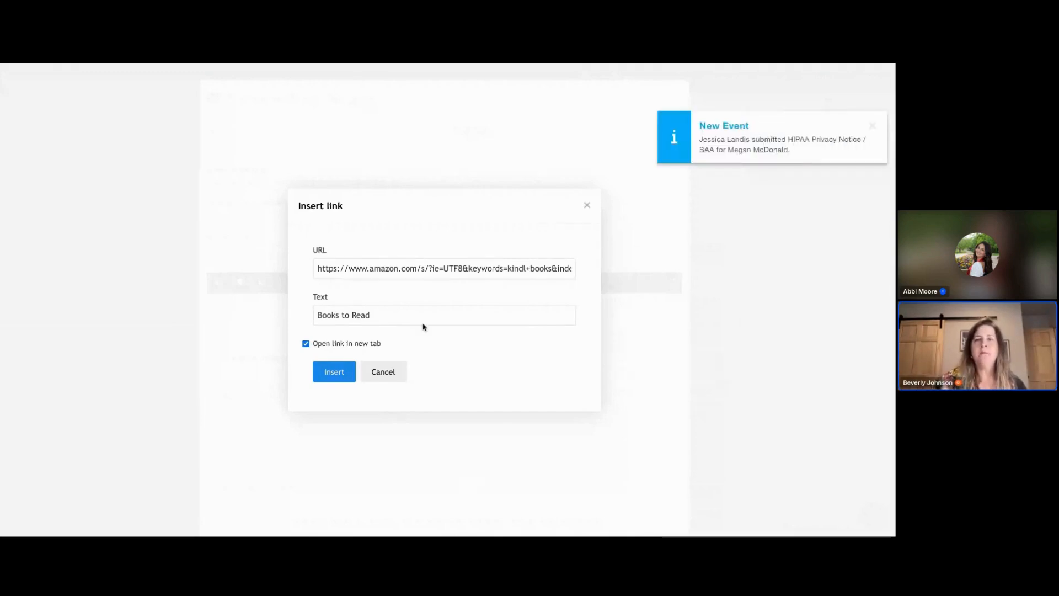
{"action": "left_click", "coordinate": [874, 130]}
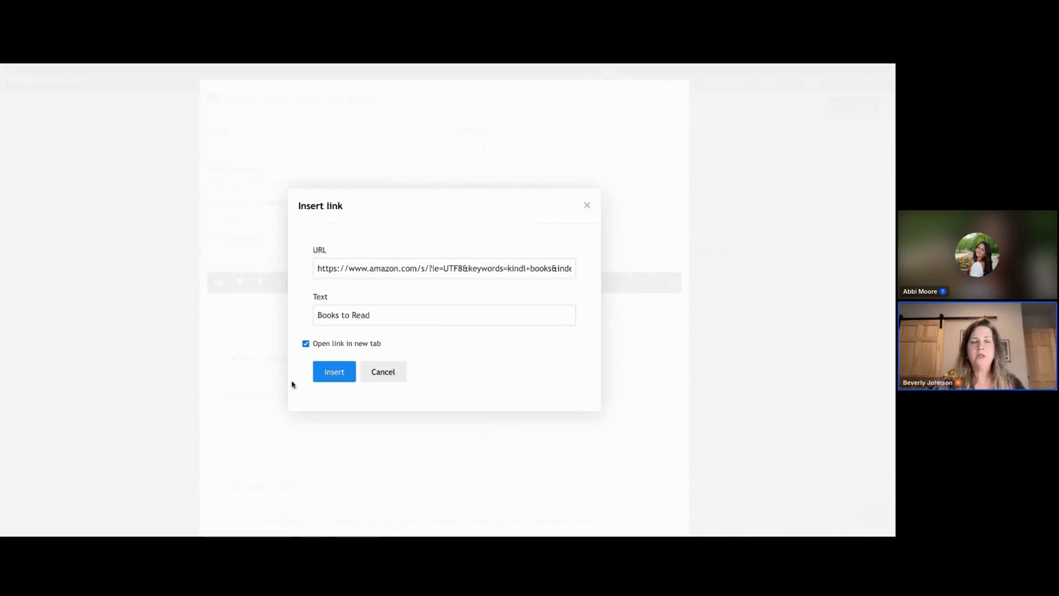
{"action": "left_click", "coordinate": [336, 372]}
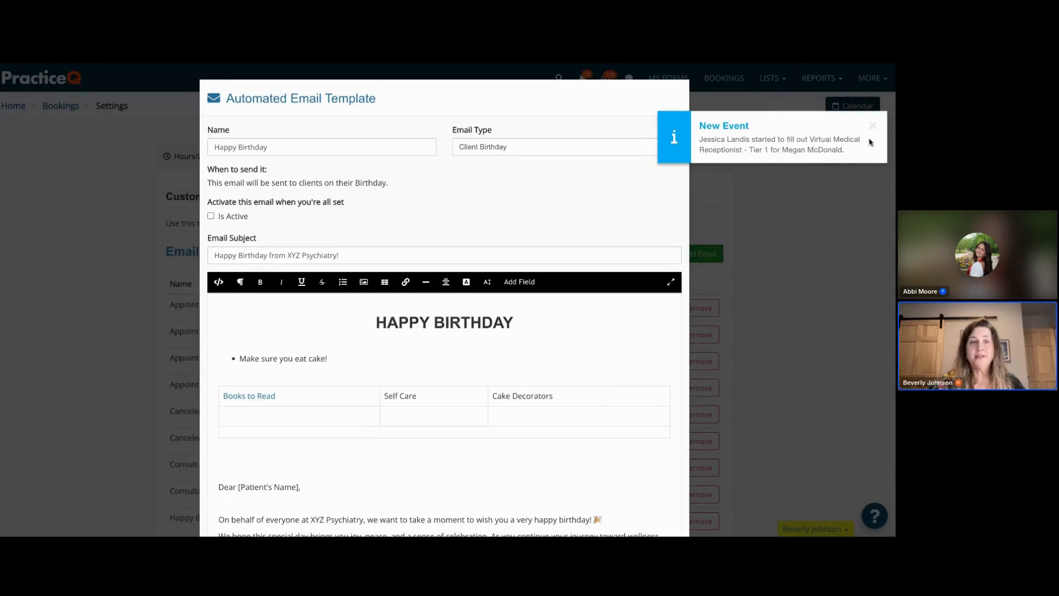
- Add extra empty space between the table and the greeting line
{"action": "left_click", "coordinate": [872, 127]}
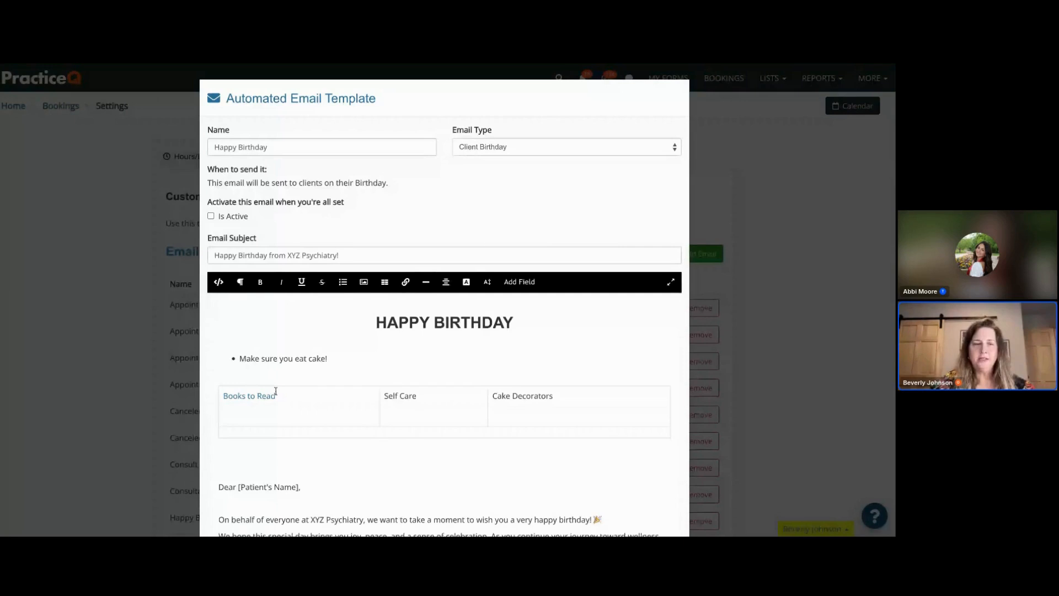
{"action": "key", "text": "Return"}
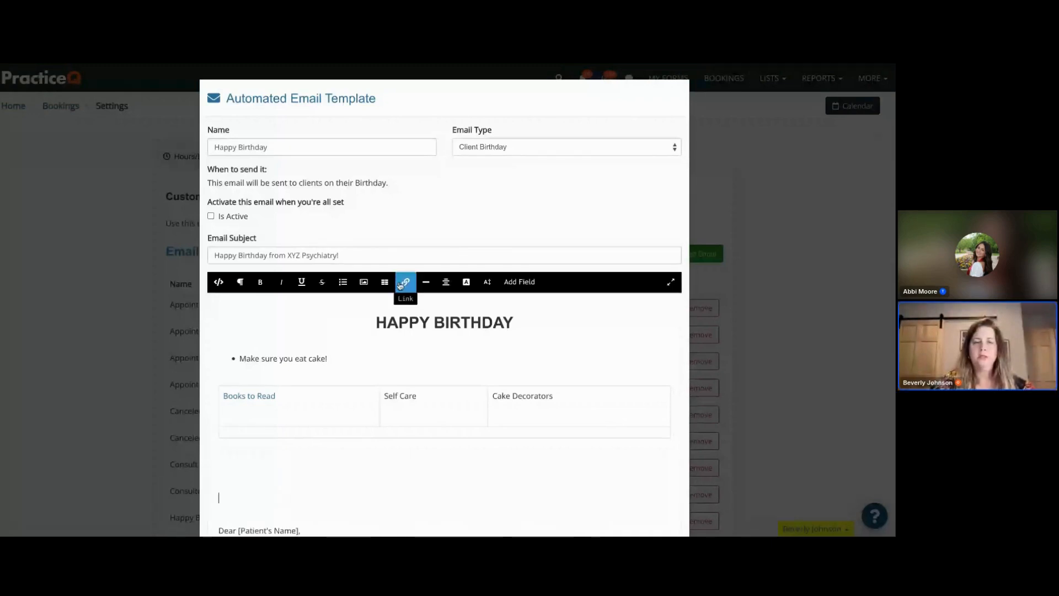
{"action": "left_click", "coordinate": [429, 285]}
{"action": "scroll", "coordinate": [324, 369], "scroll_direction": "down", "scroll_amount": 2}
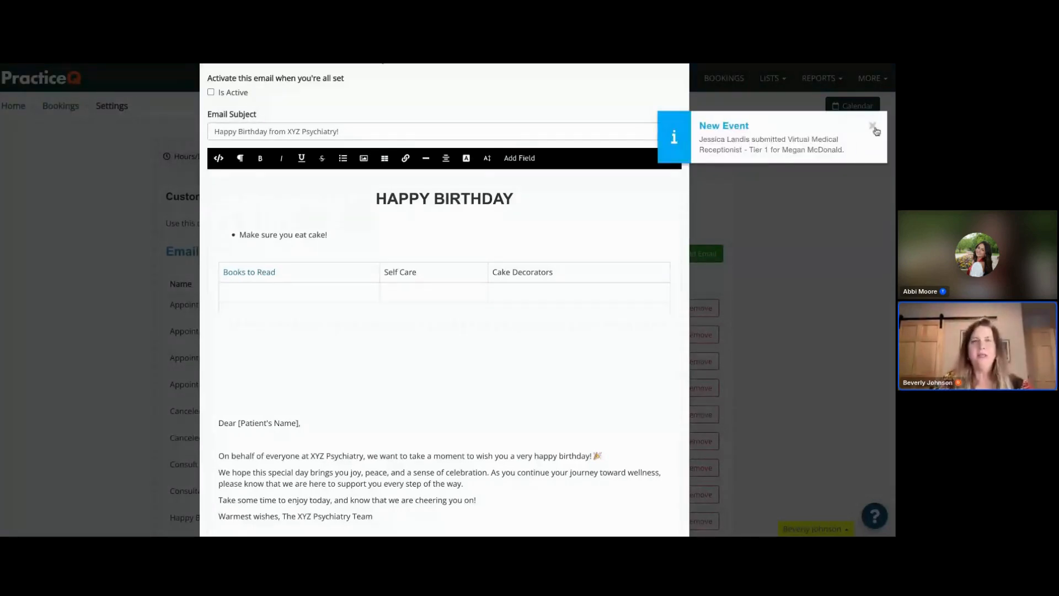
{"action": "left_click", "coordinate": [874, 128]}
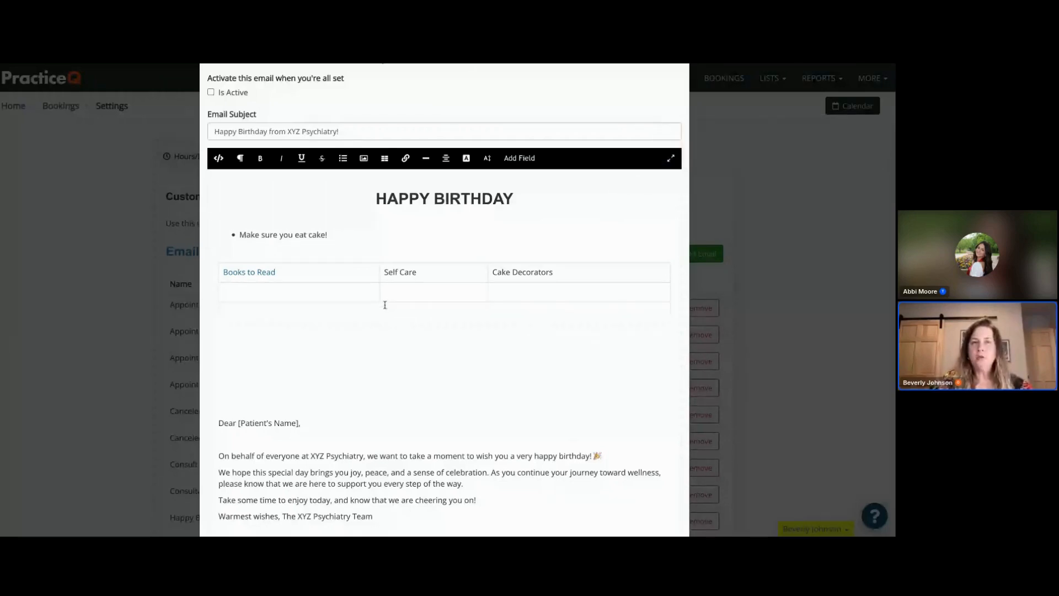
- Try left, right and center alignments on the HAPPY BIRTHDAY heading
{"action": "left_click_drag", "start_coordinate": [523, 197], "coordinate": [375, 196]}
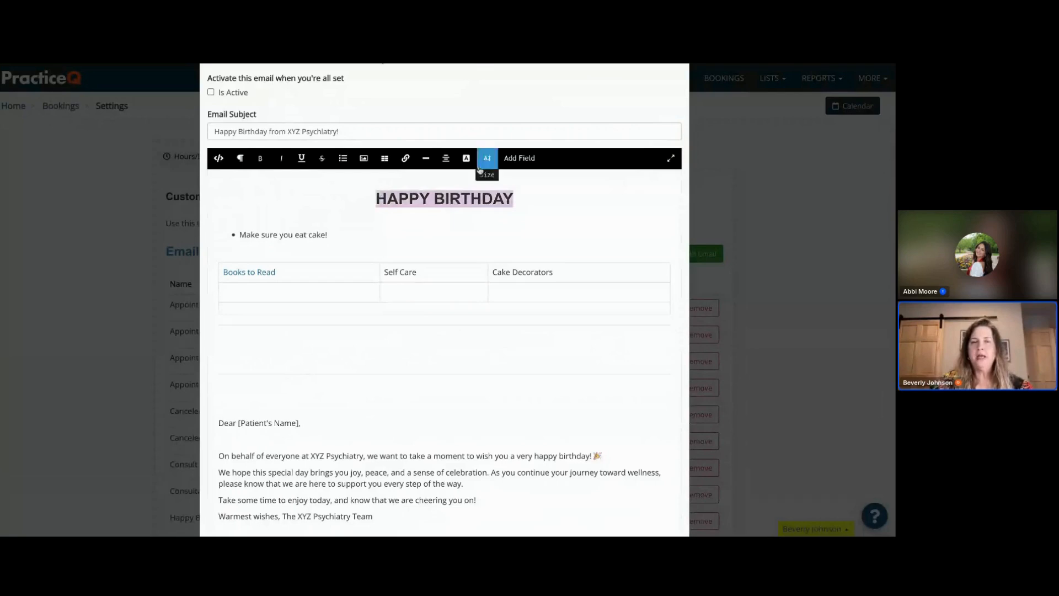
{"action": "left_click", "coordinate": [447, 159]}
{"action": "left_click", "coordinate": [447, 182]}
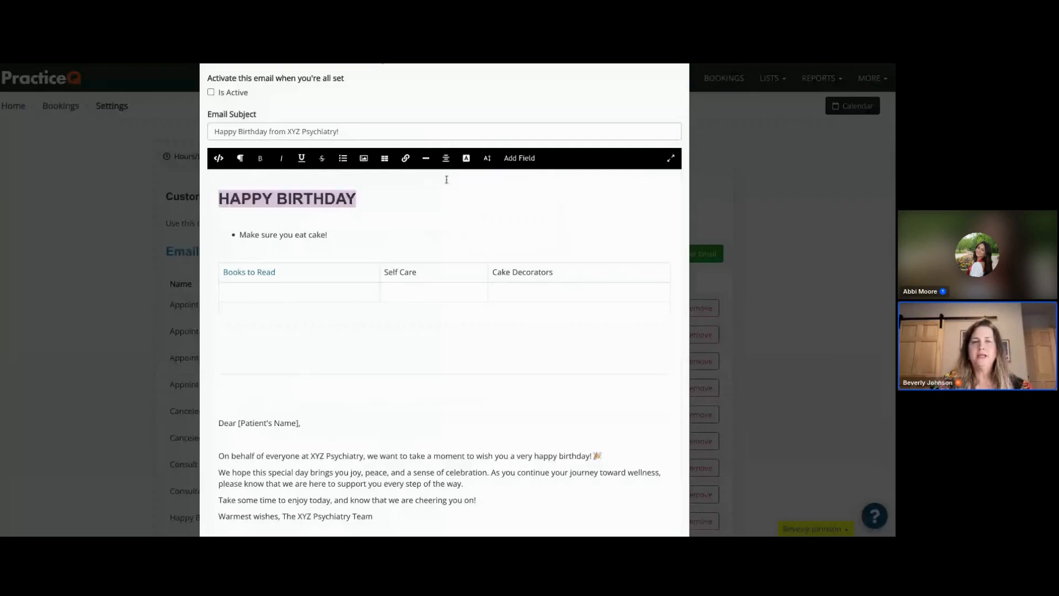
{"action": "left_click", "coordinate": [446, 159]}
{"action": "left_click", "coordinate": [455, 200]}
{"action": "left_click", "coordinate": [445, 159]}
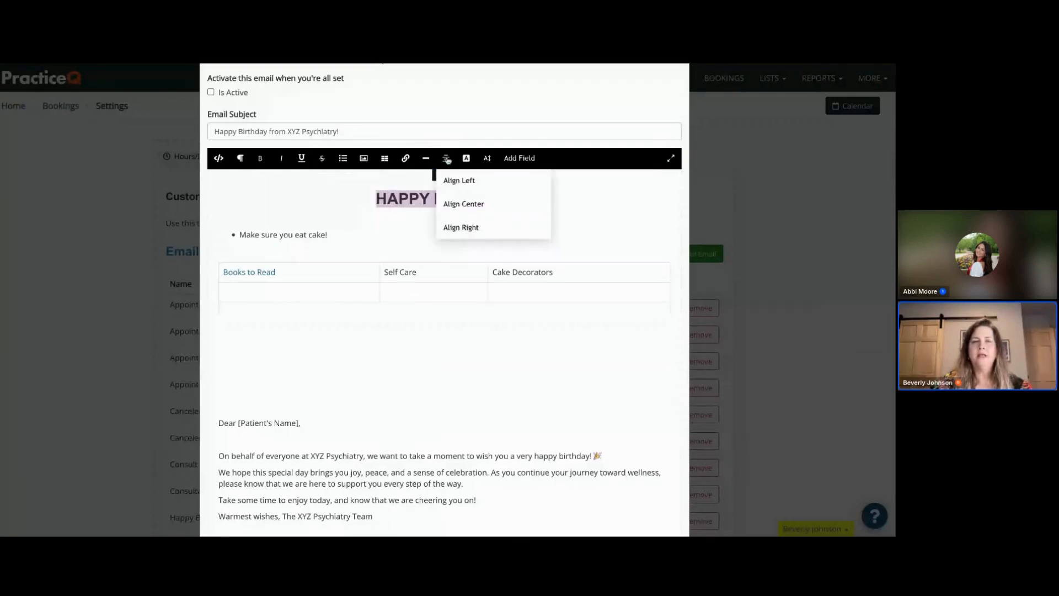
{"action": "left_click", "coordinate": [462, 228]}
{"action": "left_click", "coordinate": [451, 165]}
{"action": "left_click", "coordinate": [456, 201]}
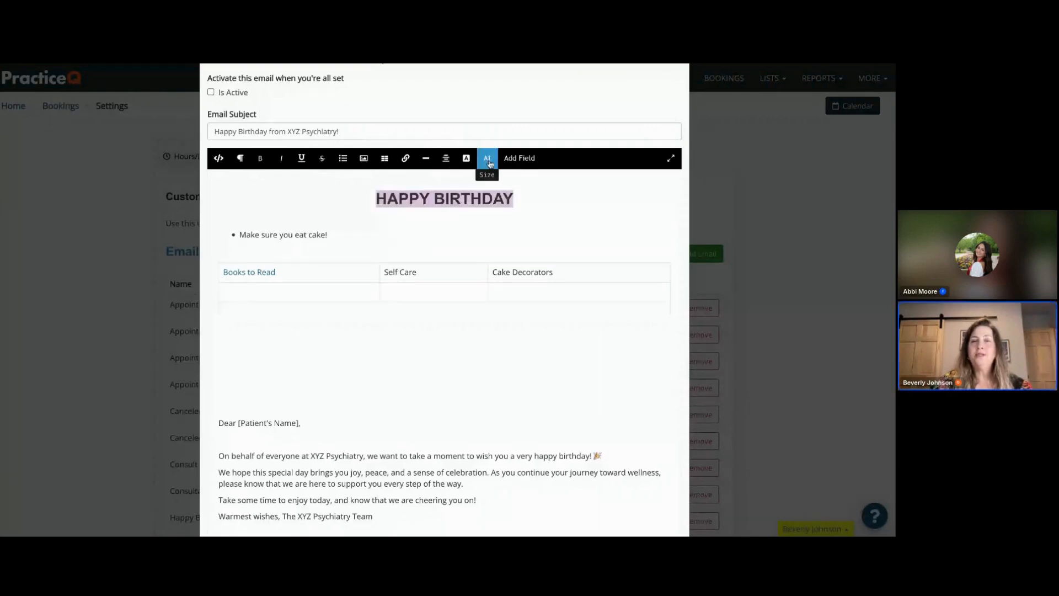
- Try red highlight and yellow text colours on the HAPPY BIRTHDAY heading
{"action": "left_click", "coordinate": [467, 159]}
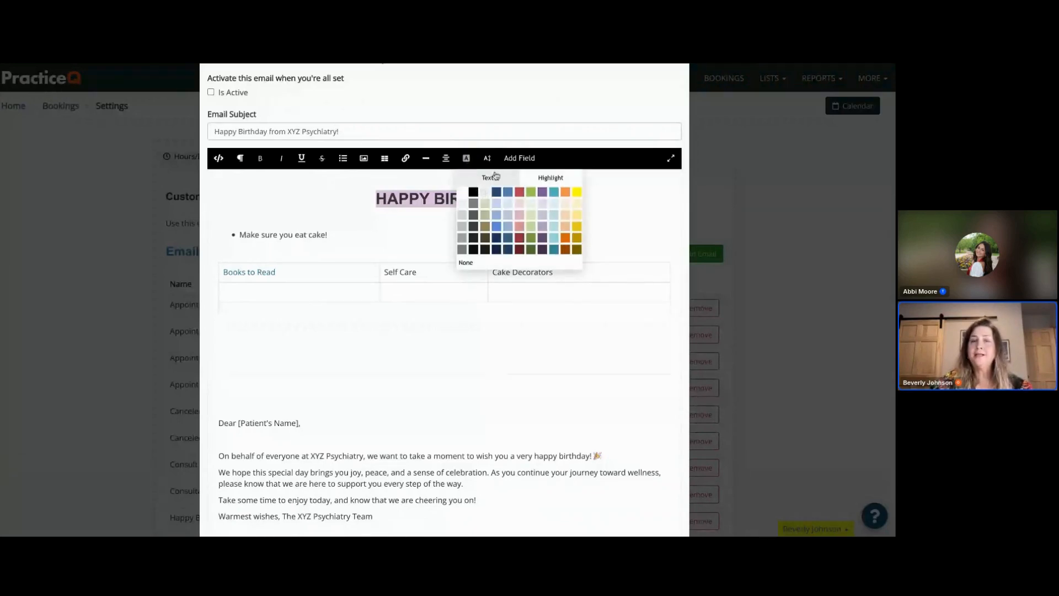
{"action": "left_click", "coordinate": [553, 181]}
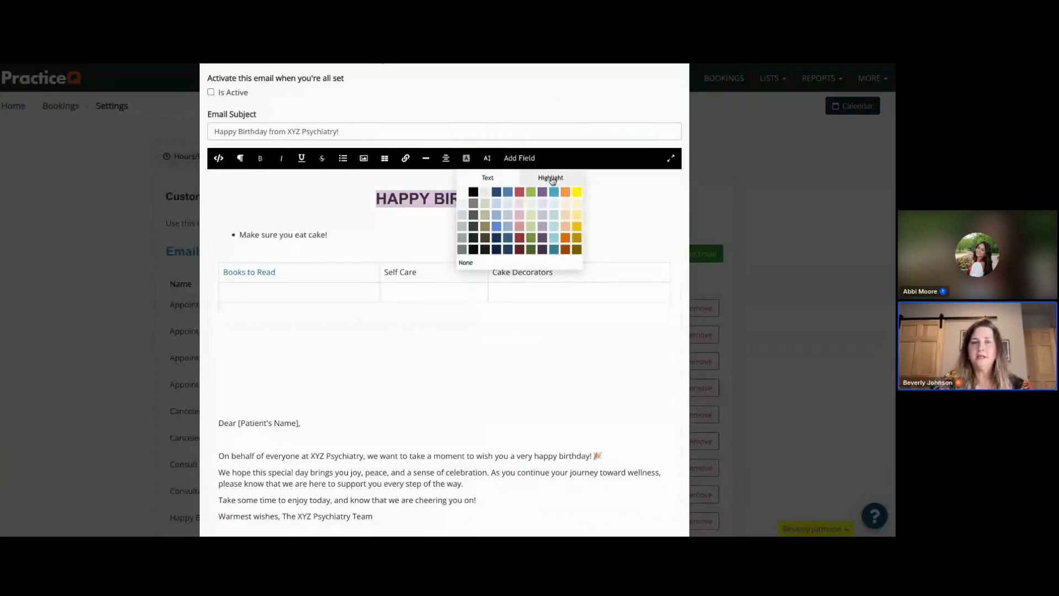
{"action": "left_click", "coordinate": [500, 179]}
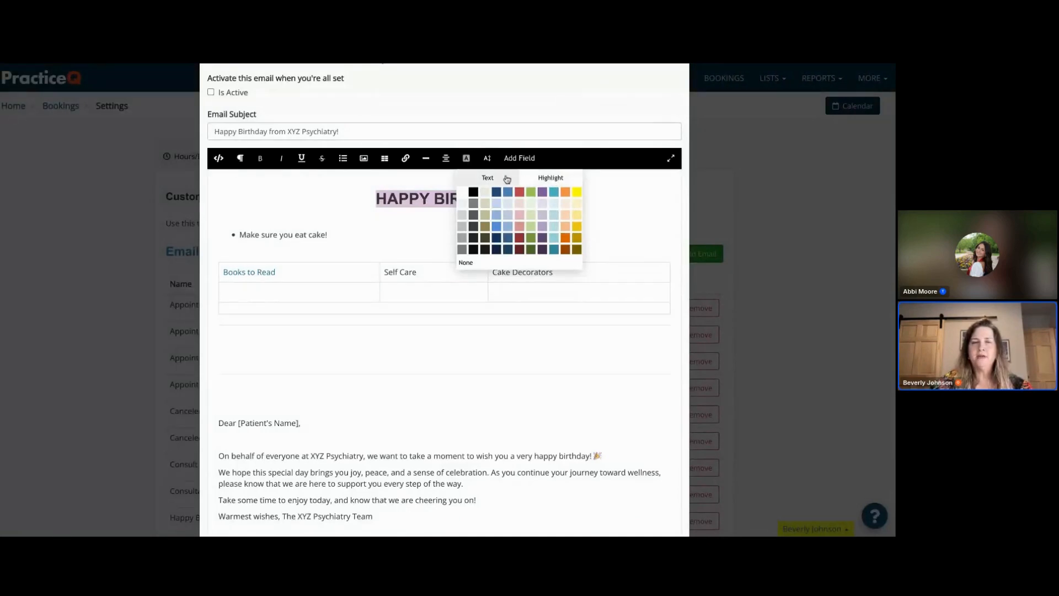
{"action": "left_click", "coordinate": [551, 182]}
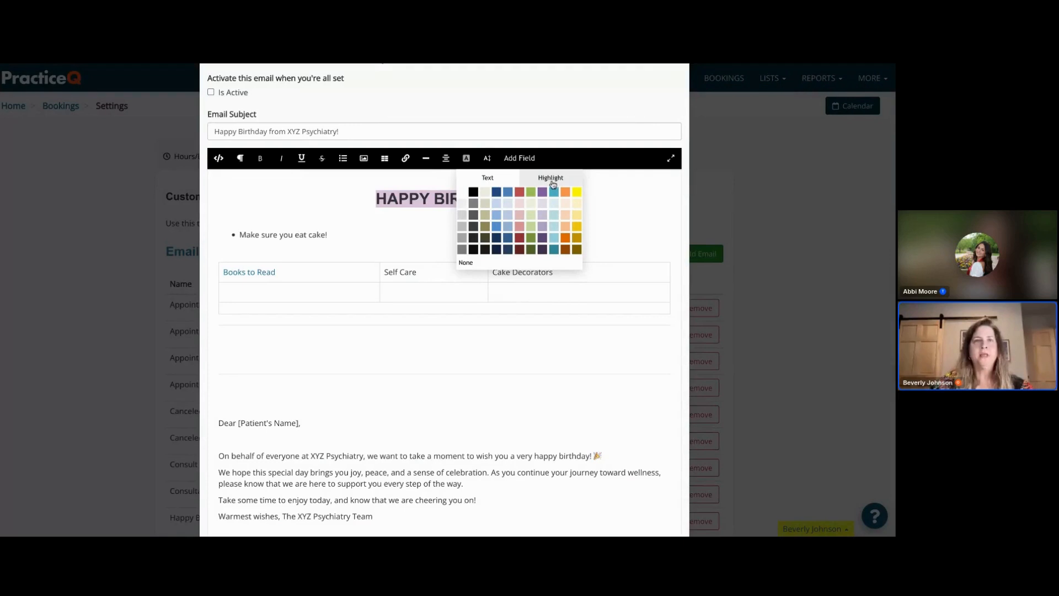
{"action": "left_click", "coordinate": [520, 192]}
{"action": "left_click", "coordinate": [530, 202]}
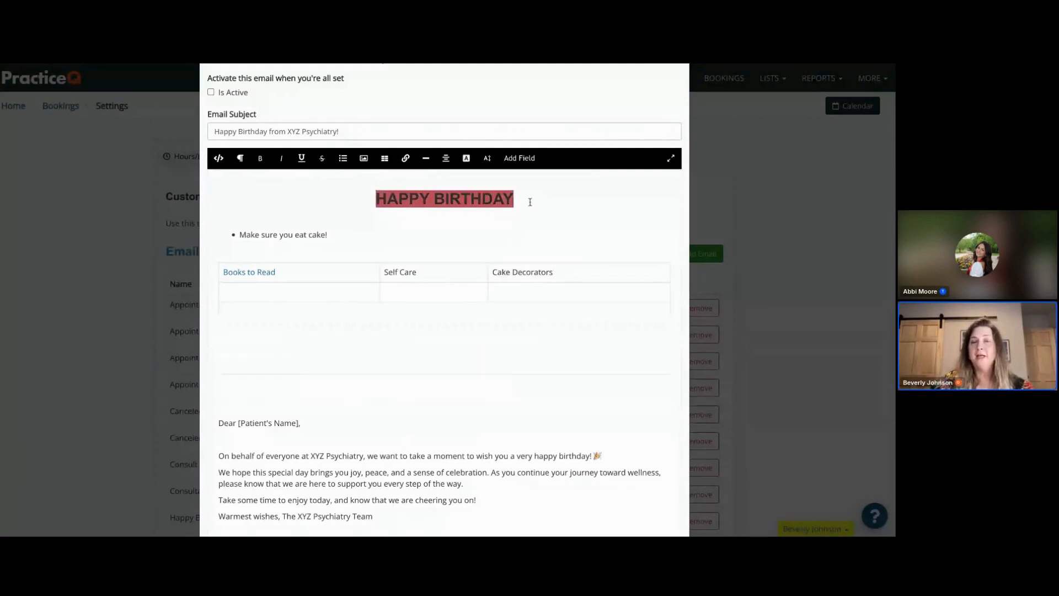
{"action": "left_click_drag", "start_coordinate": [515, 199], "coordinate": [380, 183]}
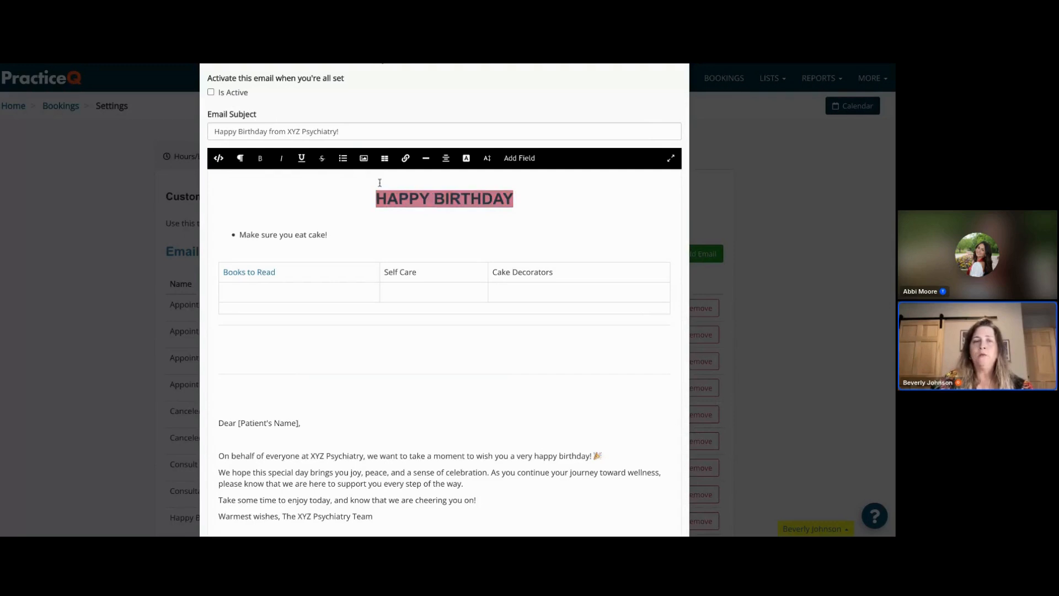
{"action": "left_click", "coordinate": [467, 159]}
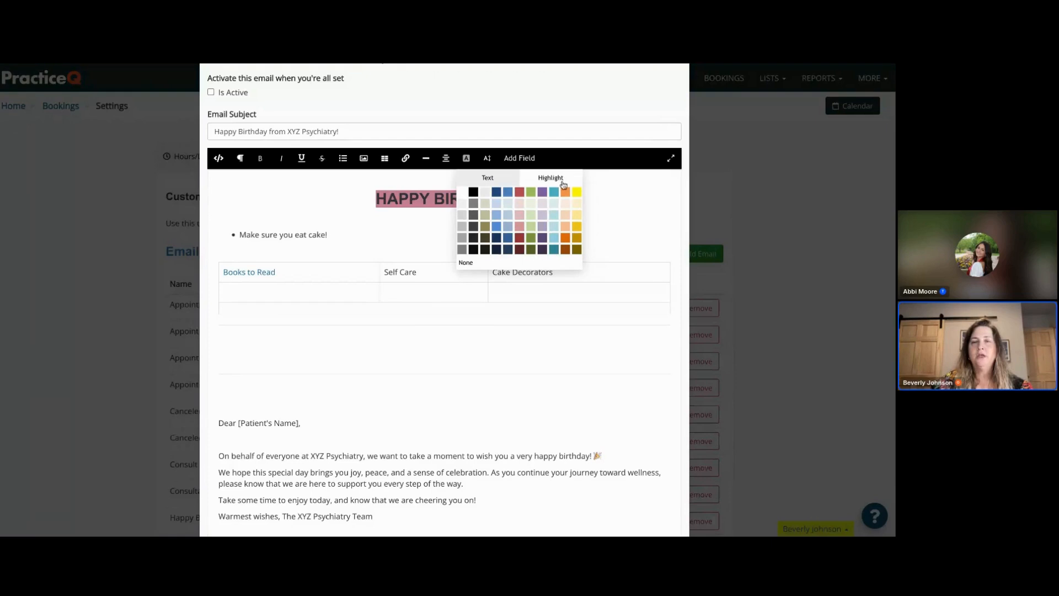
{"action": "left_click", "coordinate": [578, 195]}
{"action": "left_click", "coordinate": [555, 216]}
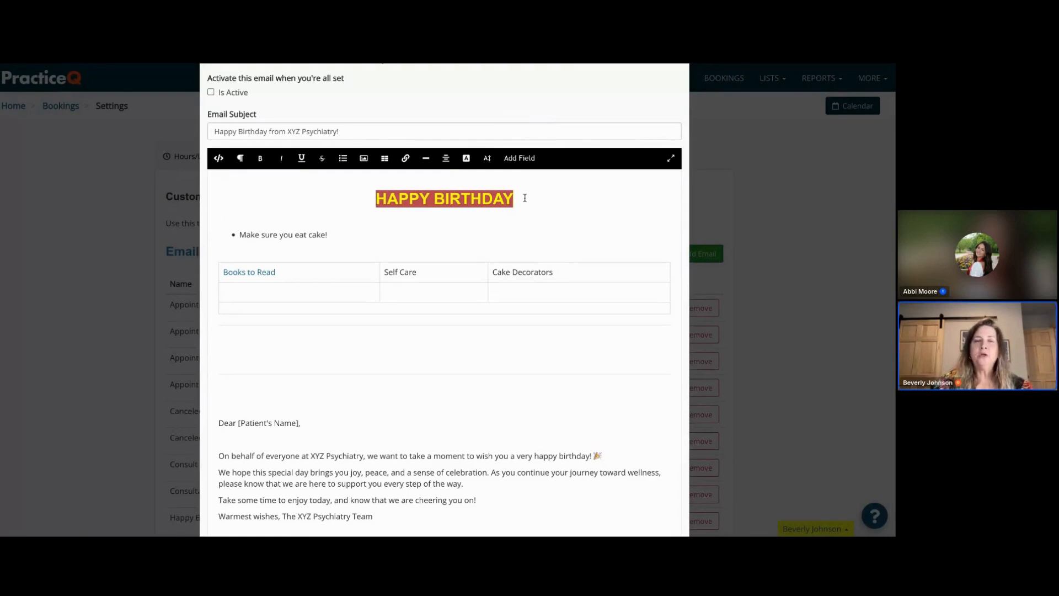
- Try setting the HAPPY BIRTHDAY heading's font size to 18px
{"action": "left_click", "coordinate": [489, 162]}
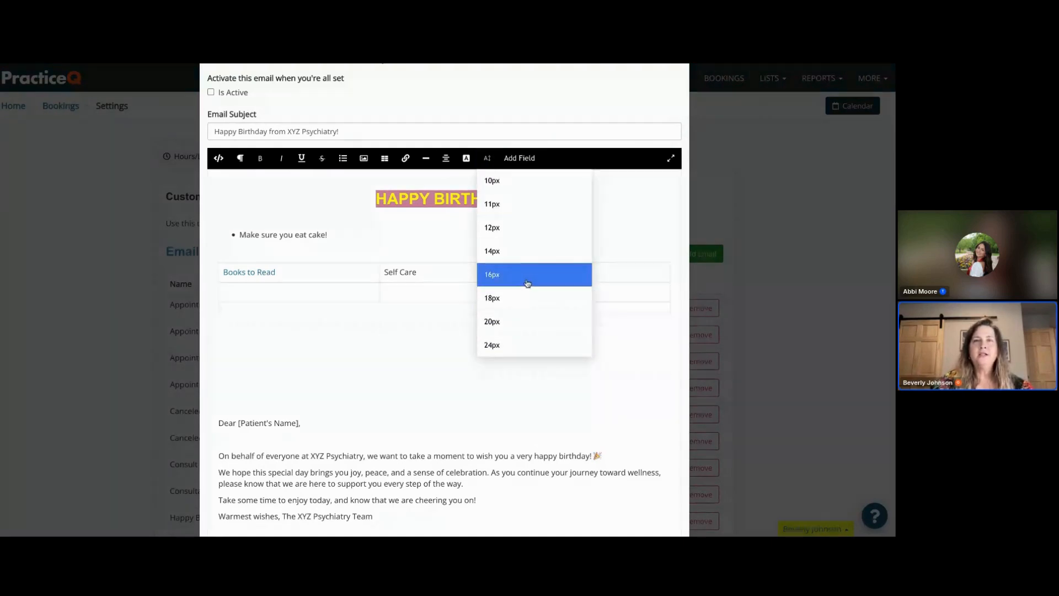
{"action": "left_click", "coordinate": [499, 298]}
{"action": "left_click", "coordinate": [487, 159]}
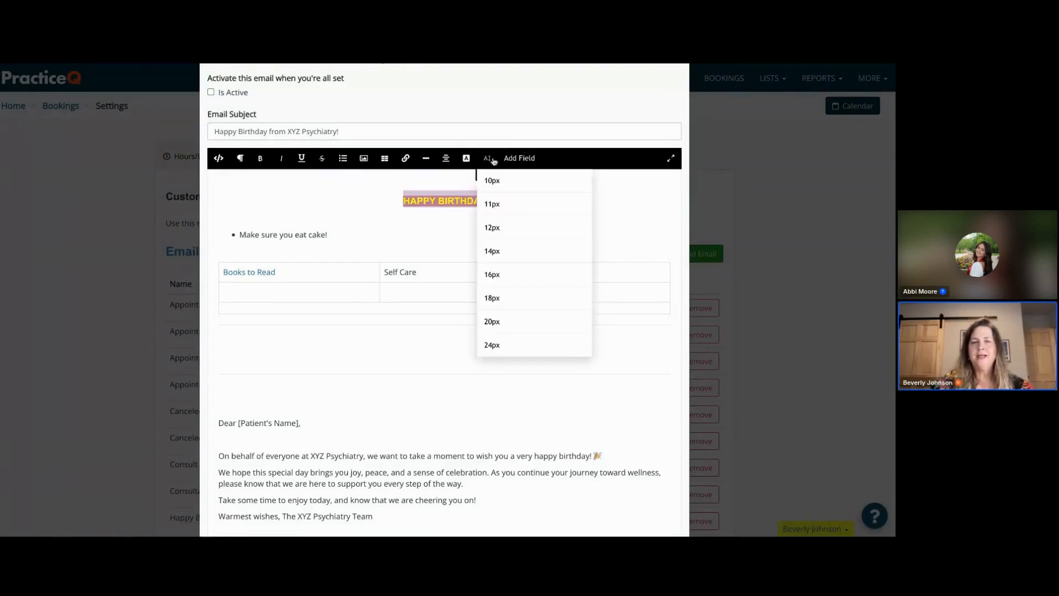
{"action": "left_click", "coordinate": [499, 300]}
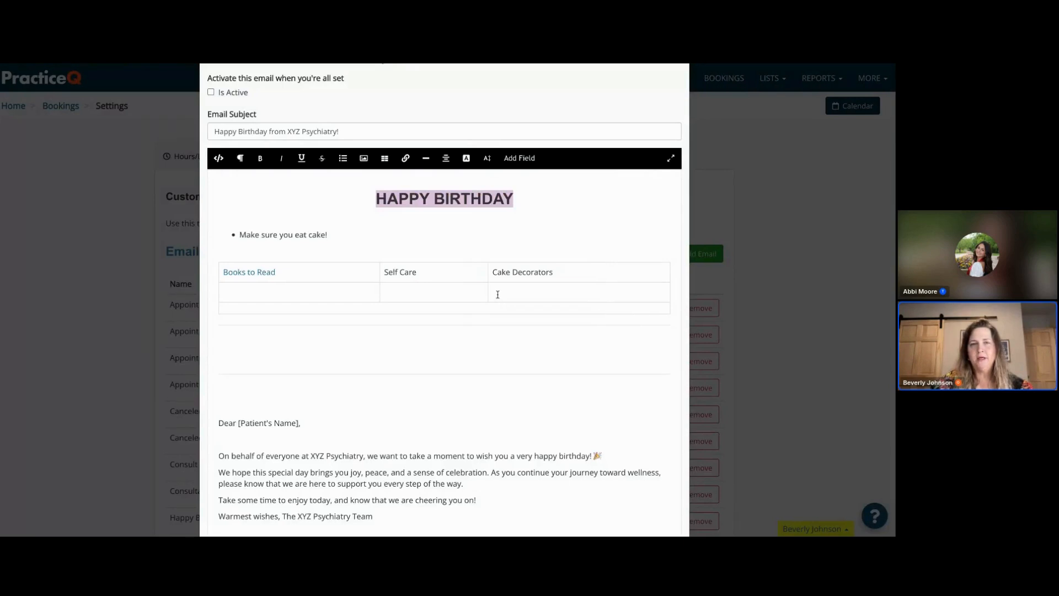
{"action": "left_click", "coordinate": [520, 210]}
{"action": "left_click_drag", "start_coordinate": [516, 199], "coordinate": [385, 200]}
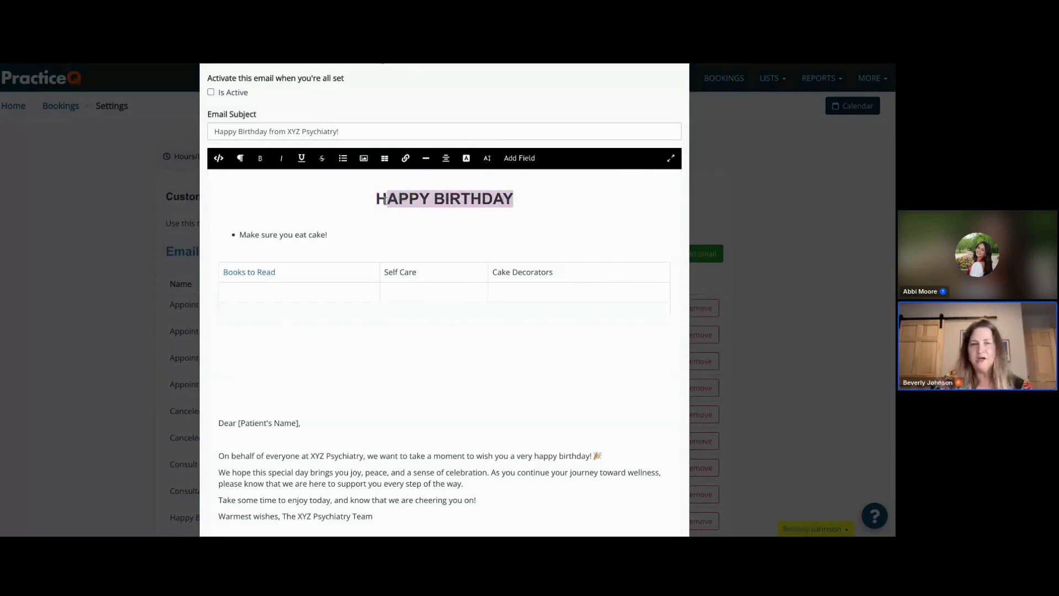
{"action": "left_click", "coordinate": [535, 192]}
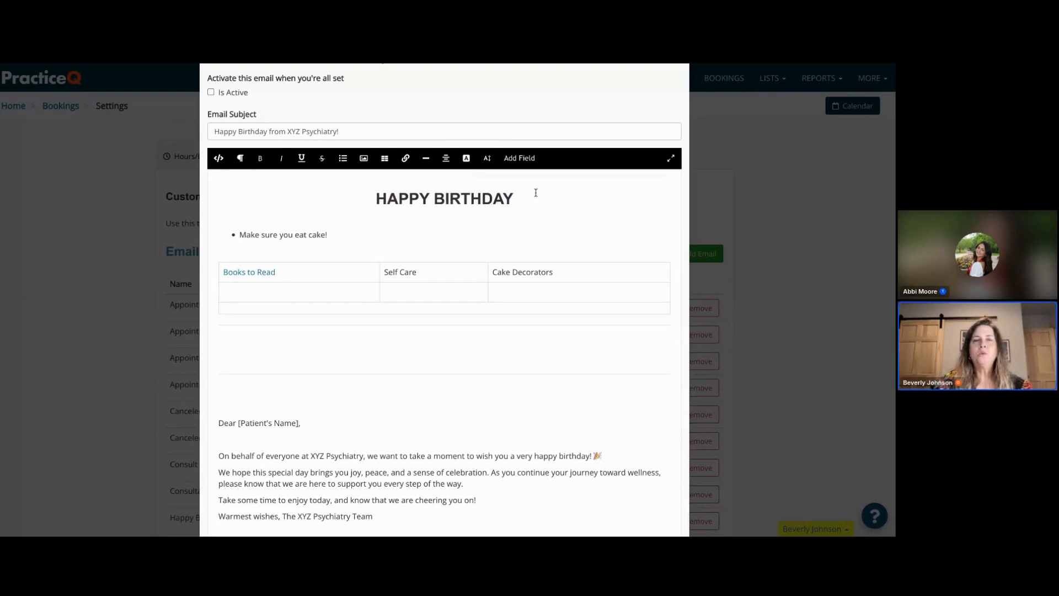
- Replace the "[Patient's Name]" placeholder in the greeting with the Client First Name field
{"action": "left_click", "coordinate": [521, 160]}
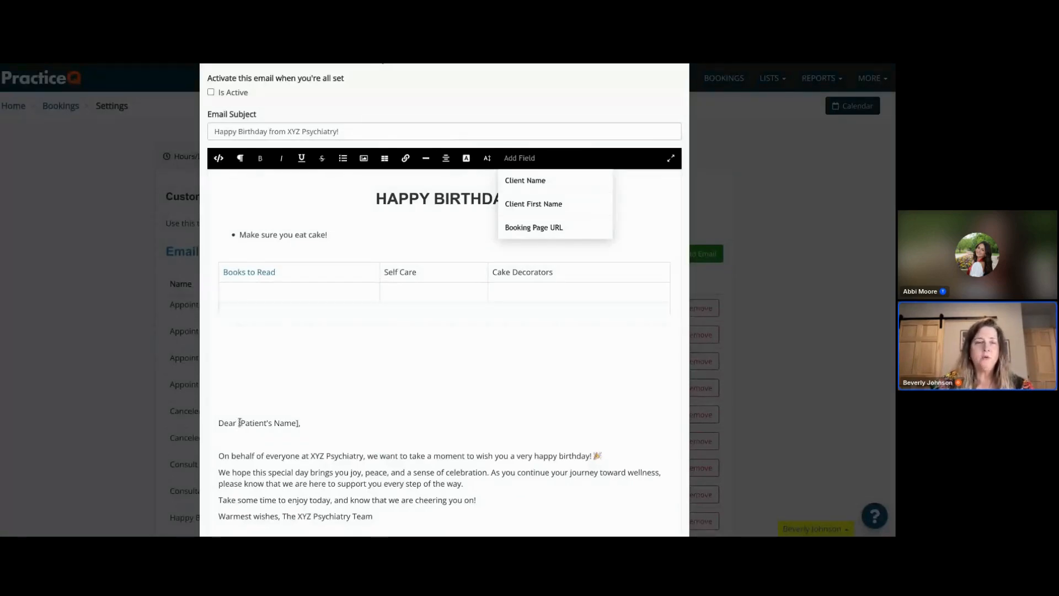
{"action": "left_click_drag", "start_coordinate": [300, 423], "coordinate": [241, 421]}
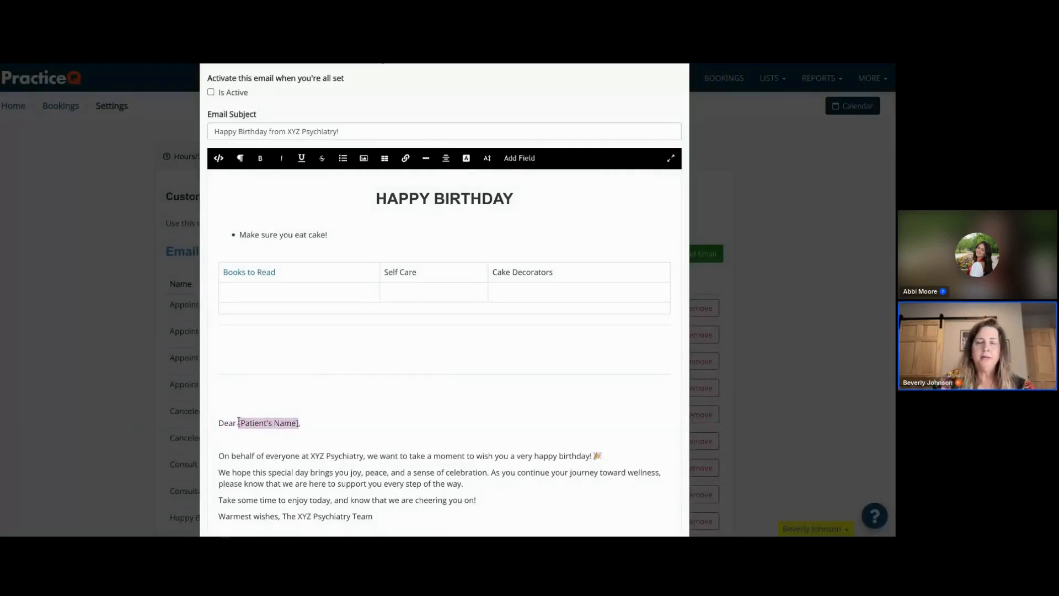
{"action": "key", "text": "BackSpace"}
{"action": "left_click", "coordinate": [519, 158]}
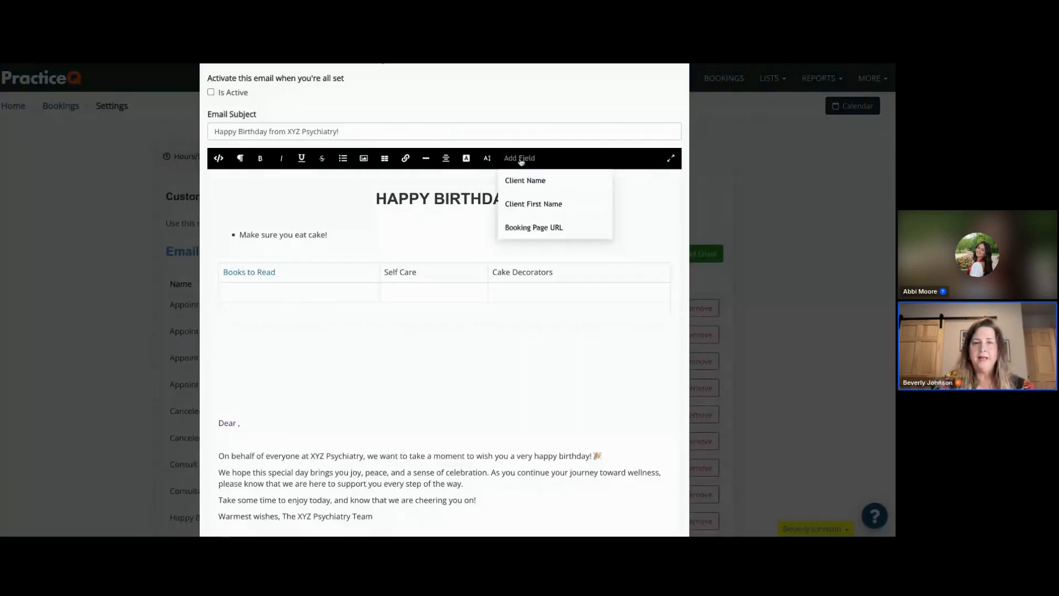
{"action": "left_click", "coordinate": [518, 205]}
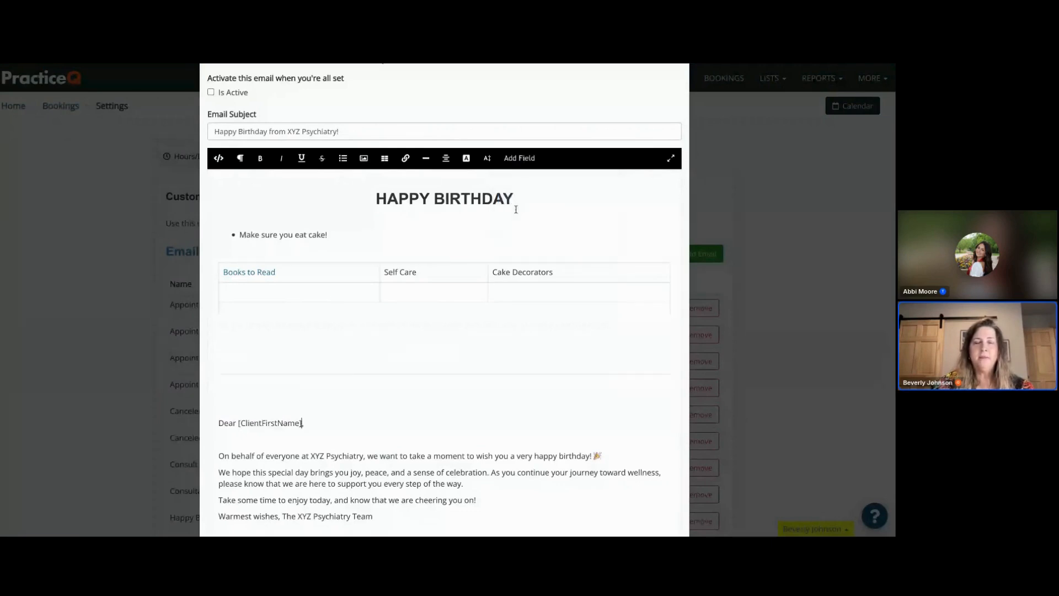
- Insert blank lines after the "every step of the way." paragraph and after the "cheering you on!" line
{"action": "scroll", "coordinate": [320, 408], "scroll_direction": "down", "scroll_amount": 1}
{"action": "scroll", "coordinate": [320, 408], "scroll_direction": "down", "scroll_amount": 2}
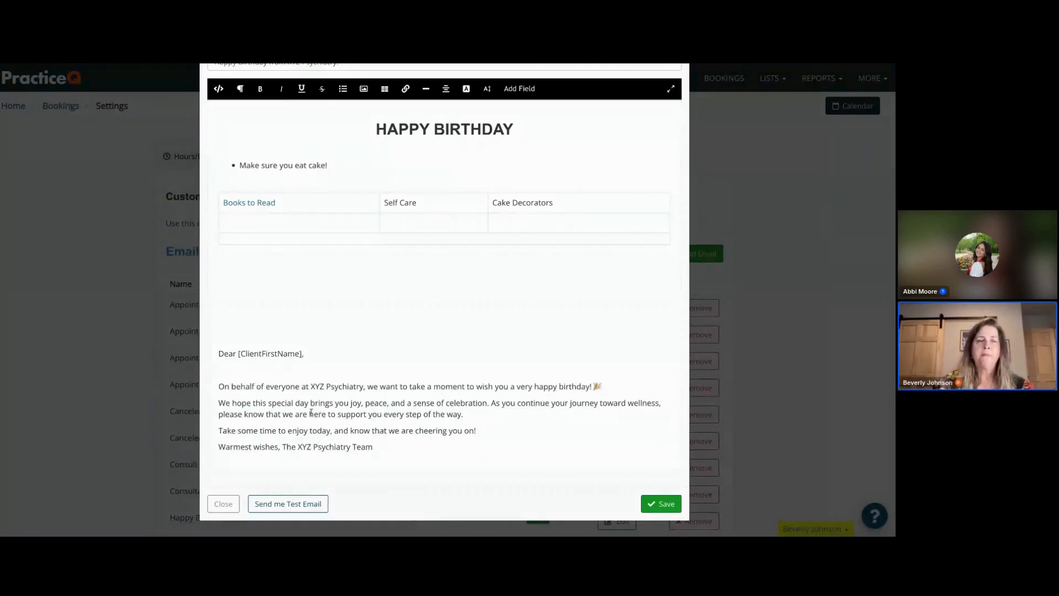
{"action": "left_click", "coordinate": [263, 368]}
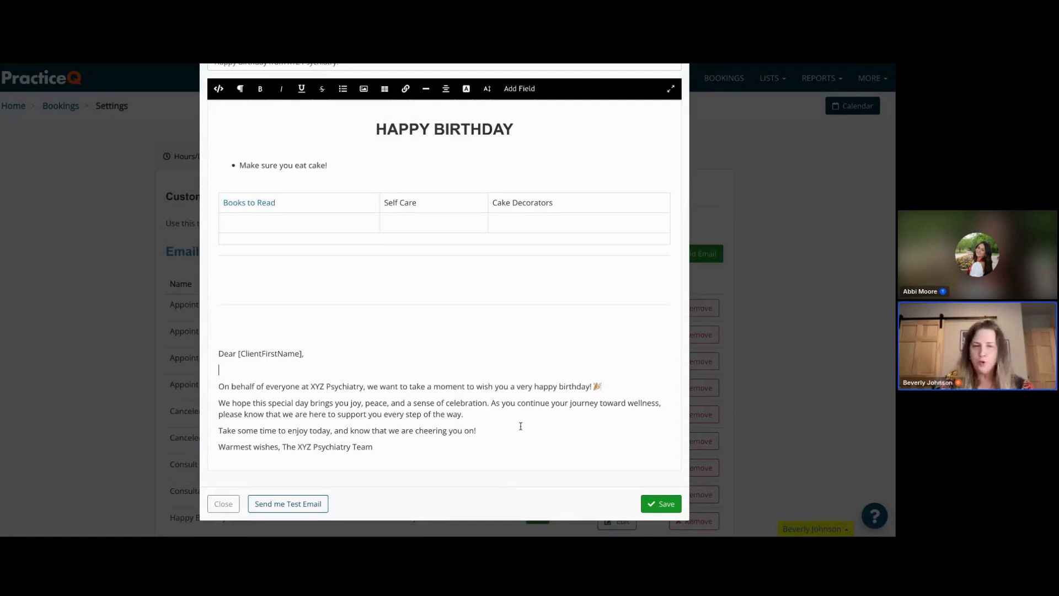
{"action": "left_click", "coordinate": [483, 417]}
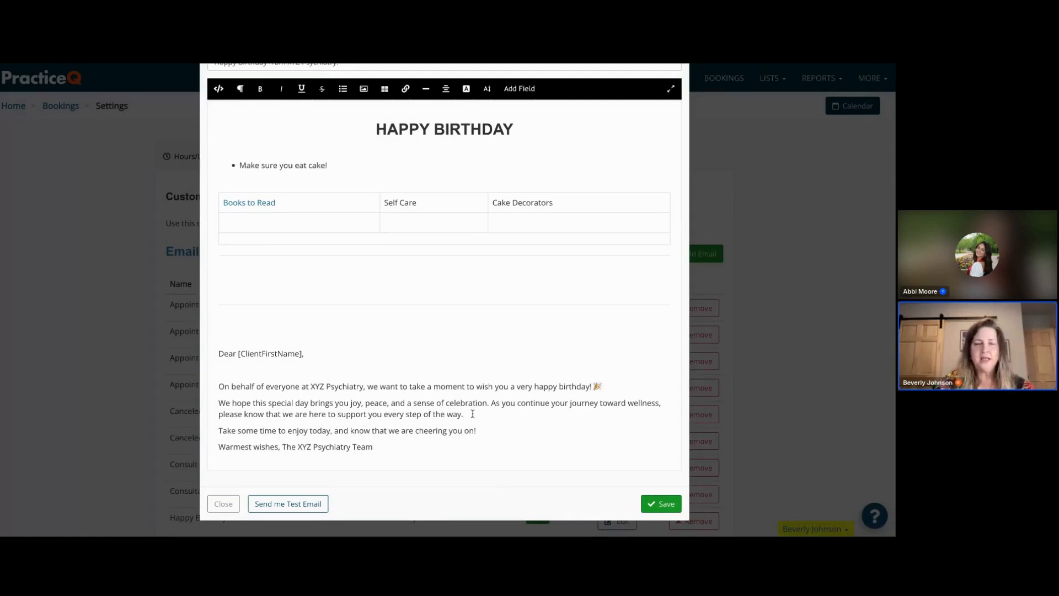
{"action": "key", "text": "Return"}
{"action": "left_click", "coordinate": [484, 445]}
{"action": "key", "text": "Return"}
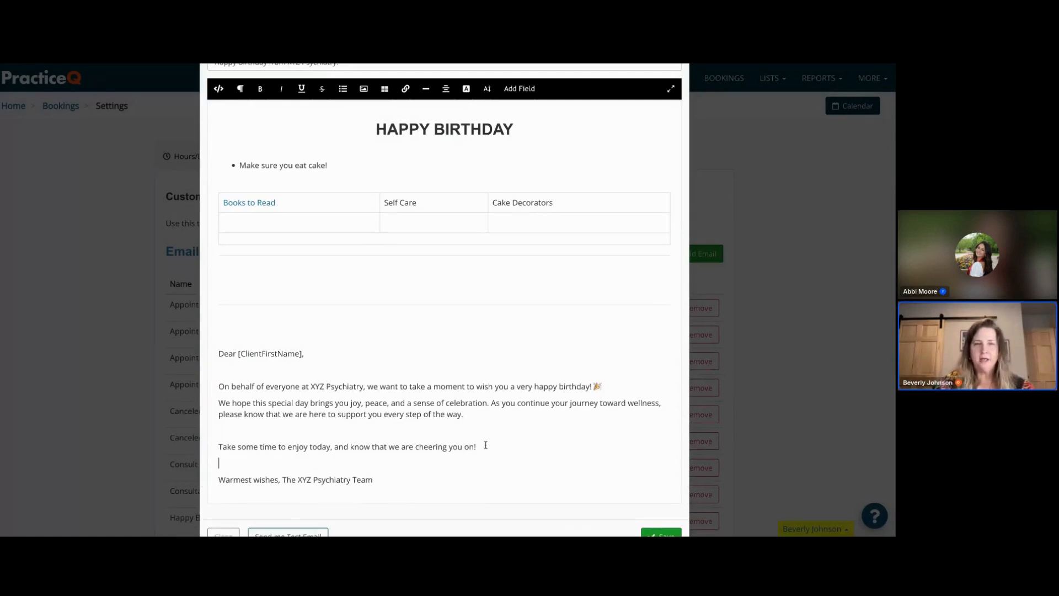
{"action": "scroll", "coordinate": [492, 425], "scroll_direction": "down", "scroll_amount": 1}
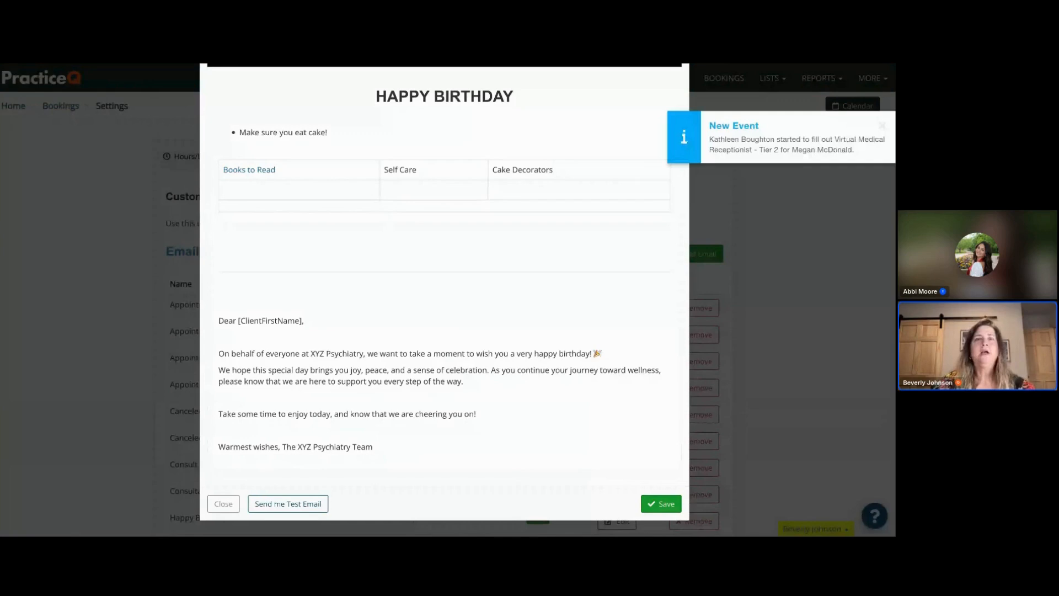
{"action": "left_click", "coordinate": [872, 126]}
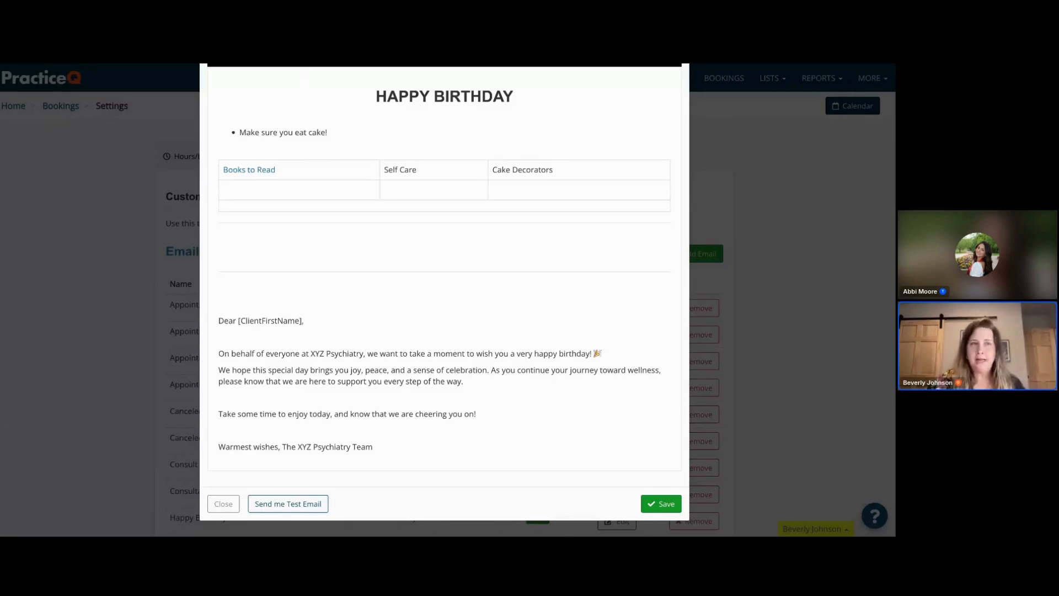
- Switch to Canva, search for "Happy Birthday" and browse the matching designs and templates
{"action": "key", "text": "ctrl+Tab"}
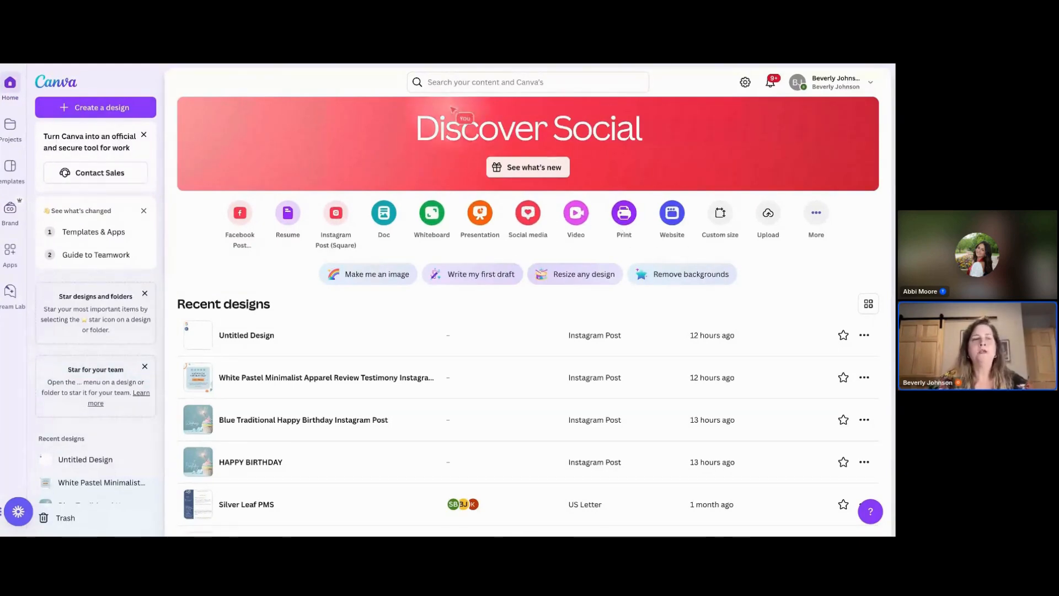
{"action": "left_click", "coordinate": [445, 83]}
{"action": "type", "text": "Ha"}
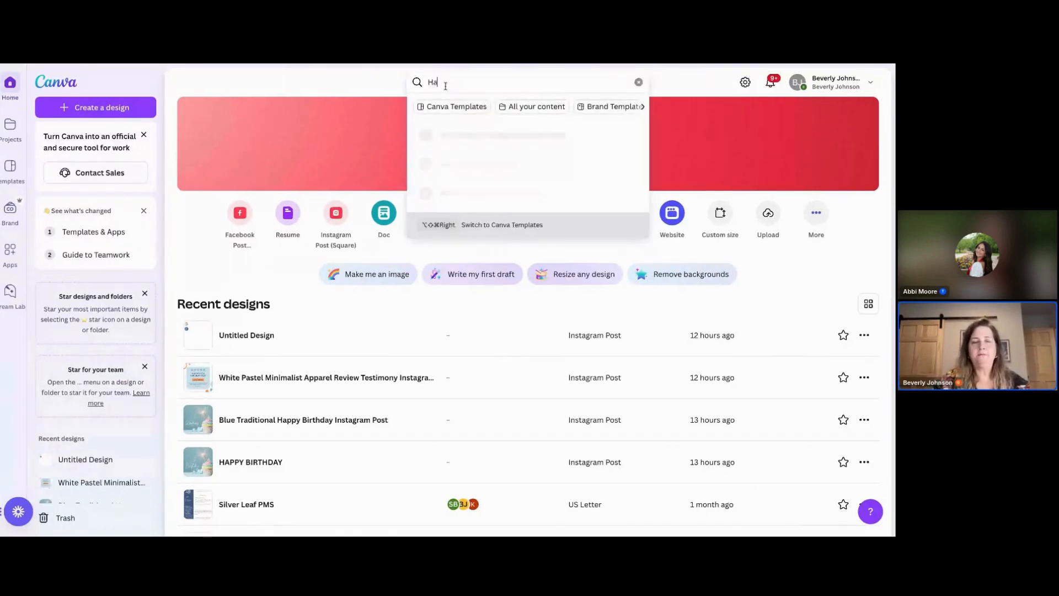
{"action": "type", "text": "ppy Birthday"}
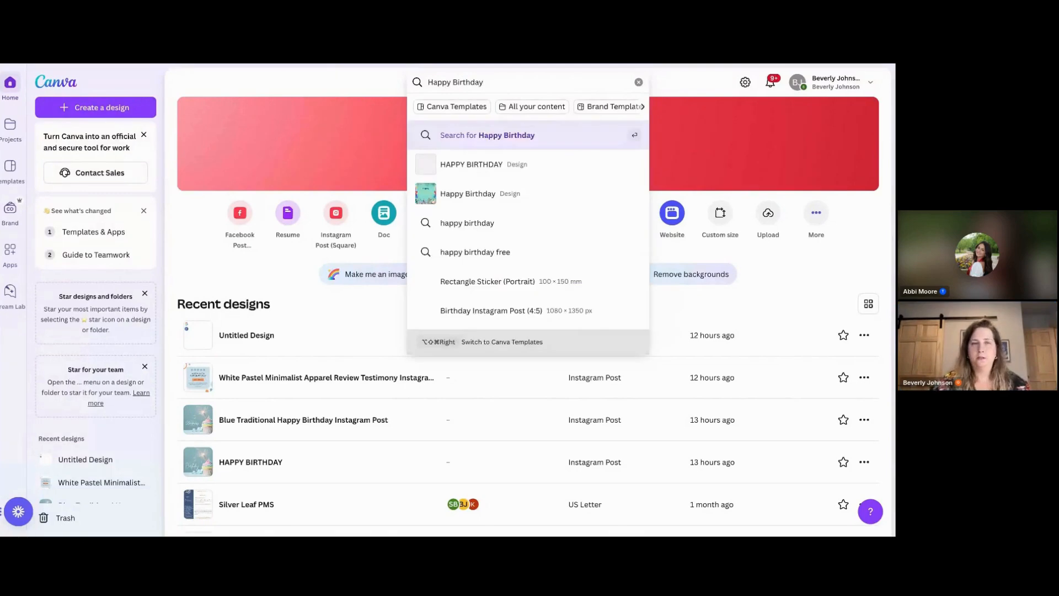
{"action": "key", "text": "Return"}
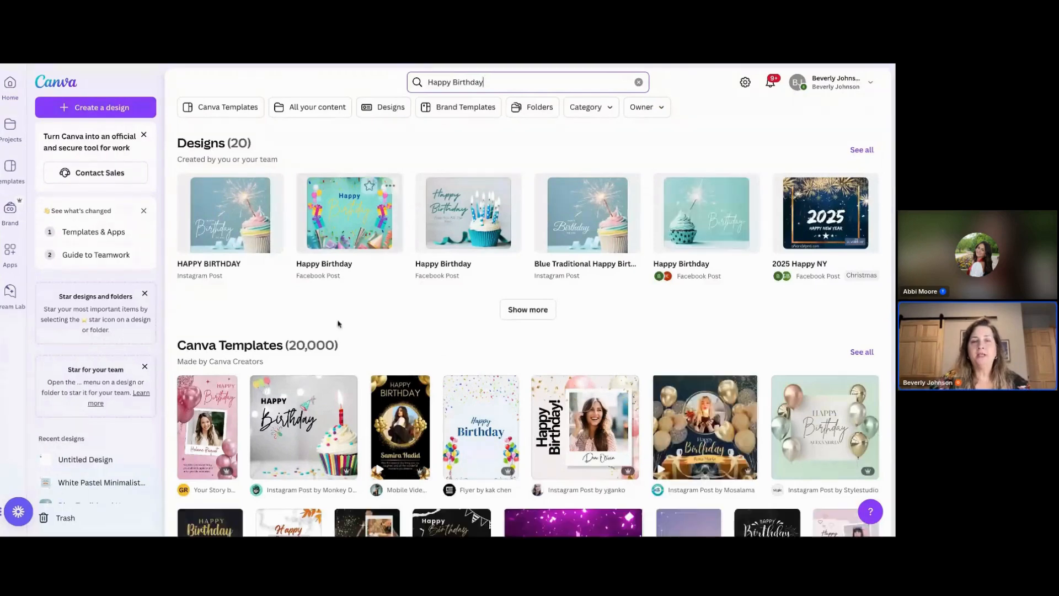
{"action": "scroll", "coordinate": [318, 377], "scroll_direction": "down", "scroll_amount": 1}
{"action": "scroll", "coordinate": [318, 377], "scroll_direction": "down", "scroll_amount": 1}
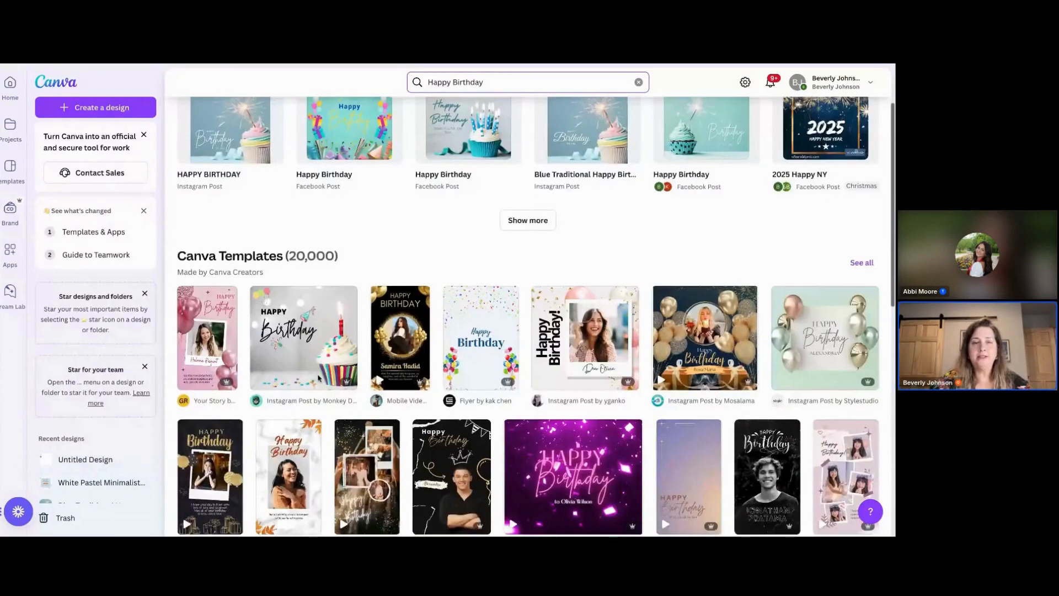
{"action": "scroll", "coordinate": [318, 378], "scroll_direction": "down", "scroll_amount": 3}
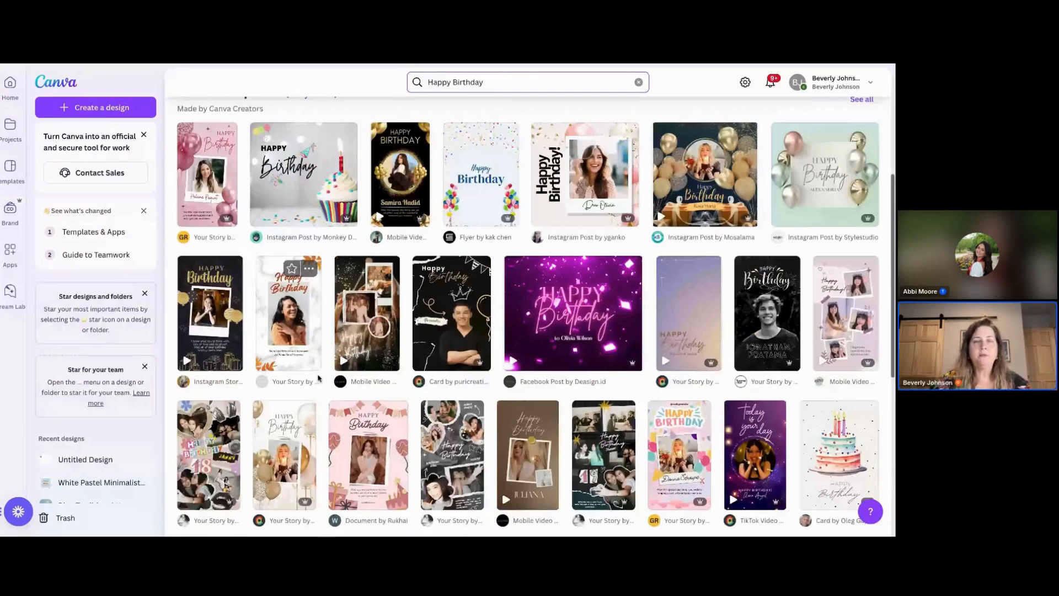
{"action": "scroll", "coordinate": [318, 379], "scroll_direction": "down", "scroll_amount": 1}
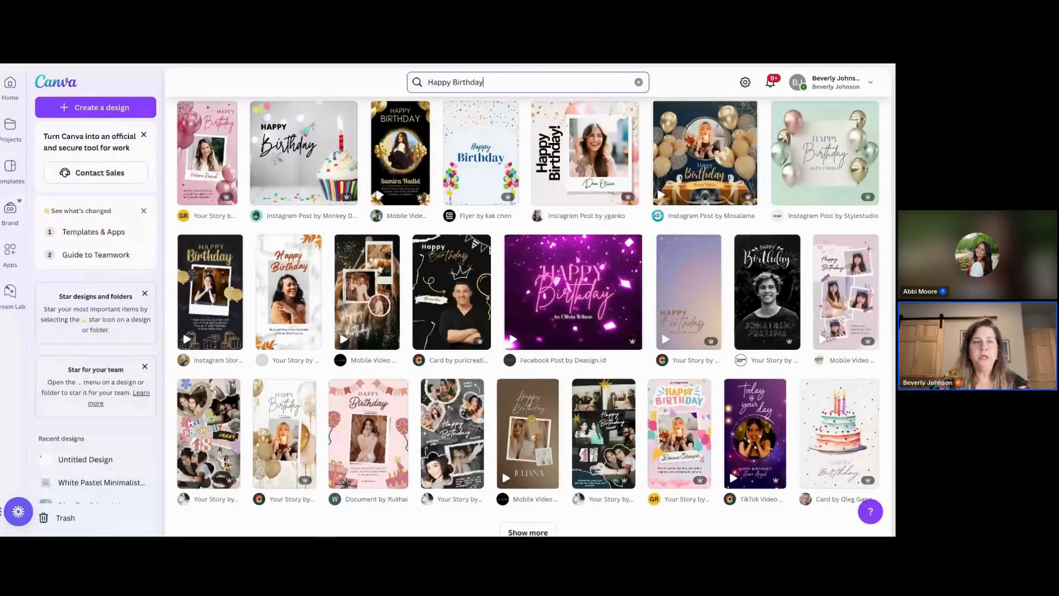
{"action": "scroll", "coordinate": [528, 309], "scroll_direction": "up", "scroll_amount": 3}
{"action": "scroll", "coordinate": [288, 453], "scroll_direction": "up", "scroll_amount": 1}
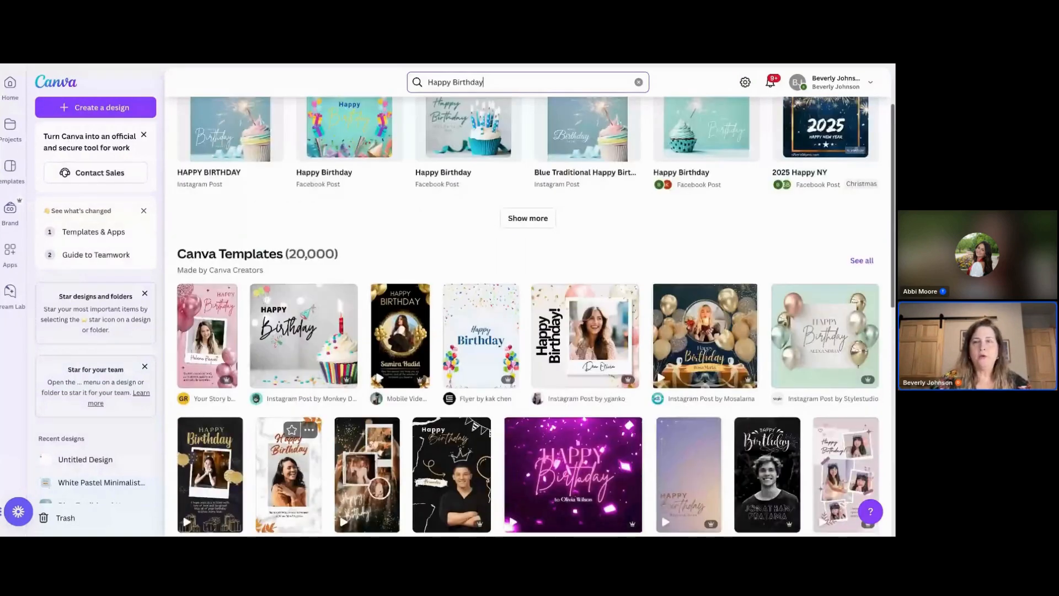
- Open the "HAPPY BIRTHDAY" sparkler cupcake design from the search results for editing
{"action": "scroll", "coordinate": [301, 169], "scroll_direction": "up", "scroll_amount": 2}
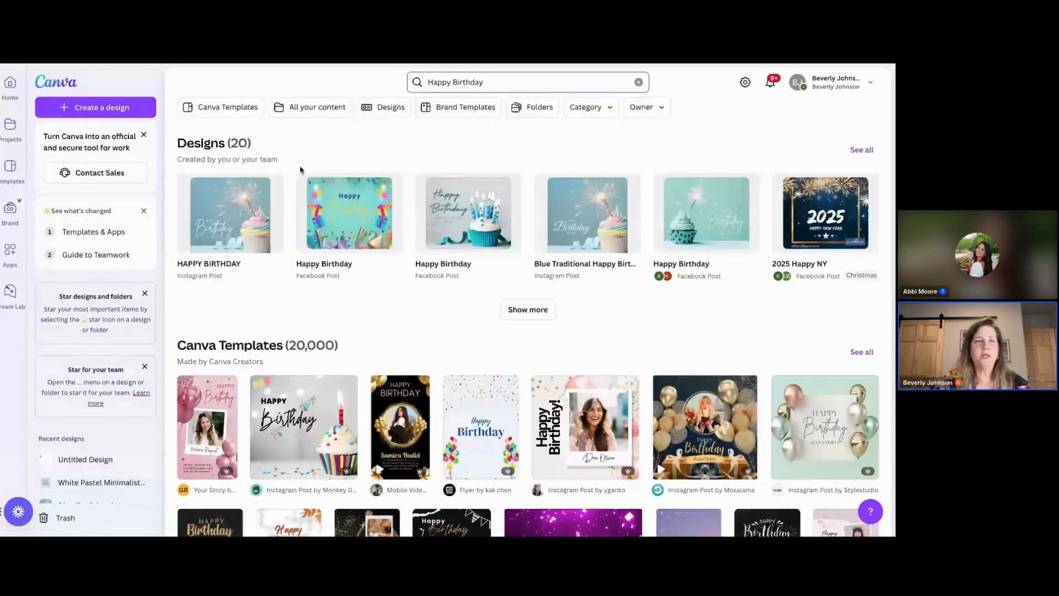
{"action": "left_click", "coordinate": [234, 227]}
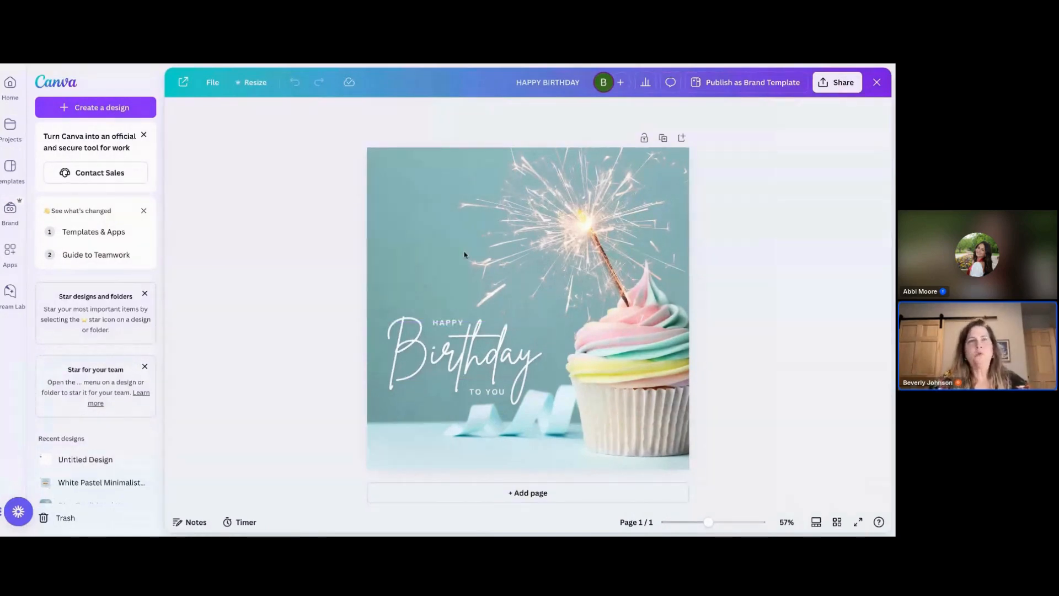
{"action": "left_click", "coordinate": [437, 254]}
{"action": "left_click", "coordinate": [421, 256]}
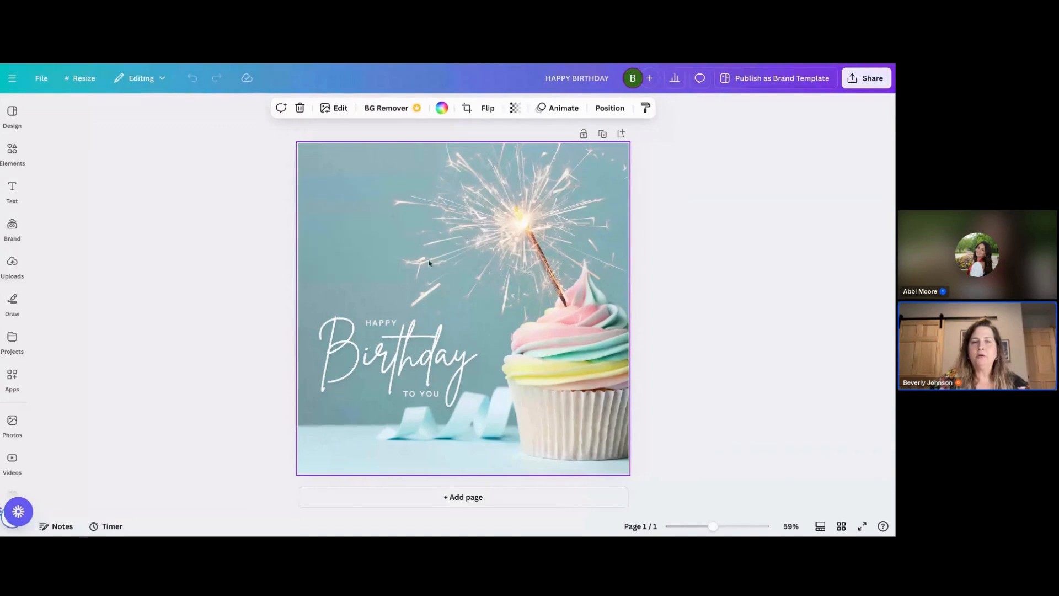
- Try the Great Vibes font on the Birthday title text, then switch it back to Brittany
{"action": "left_click", "coordinate": [410, 359]}
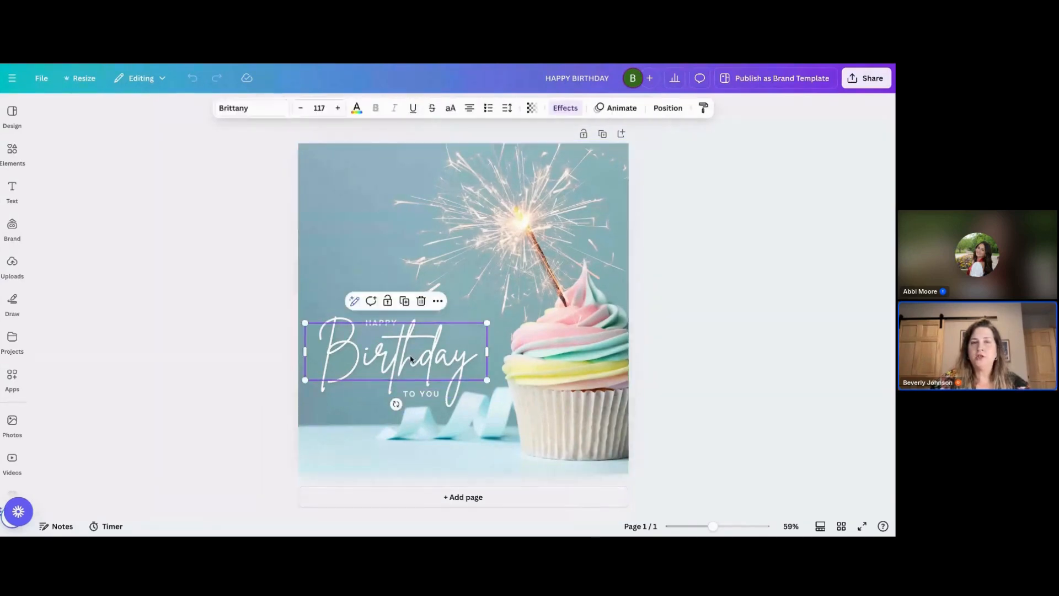
{"action": "left_click", "coordinate": [419, 397]}
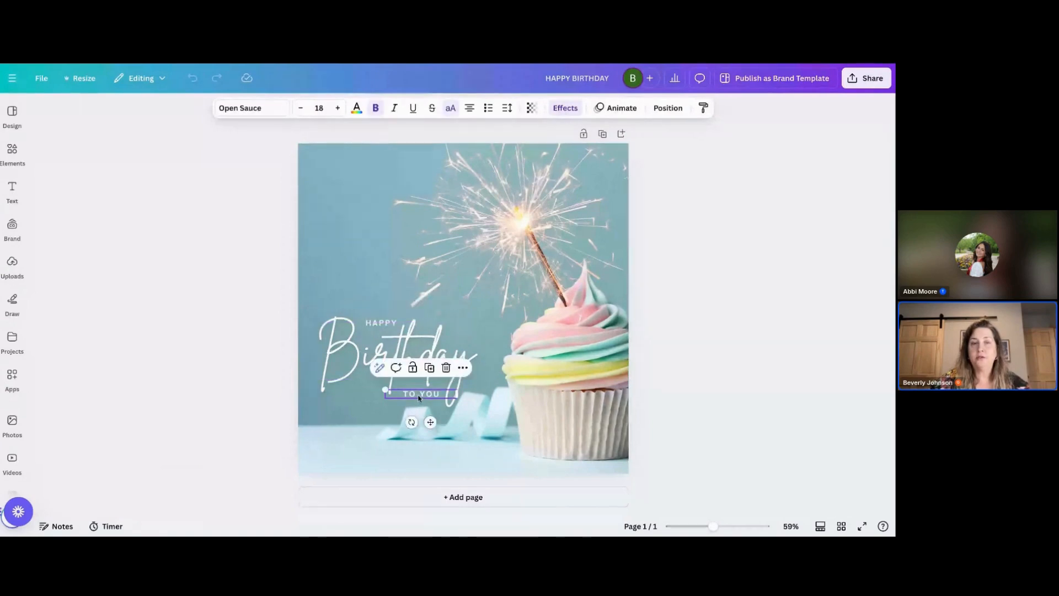
{"action": "left_click", "coordinate": [381, 322]}
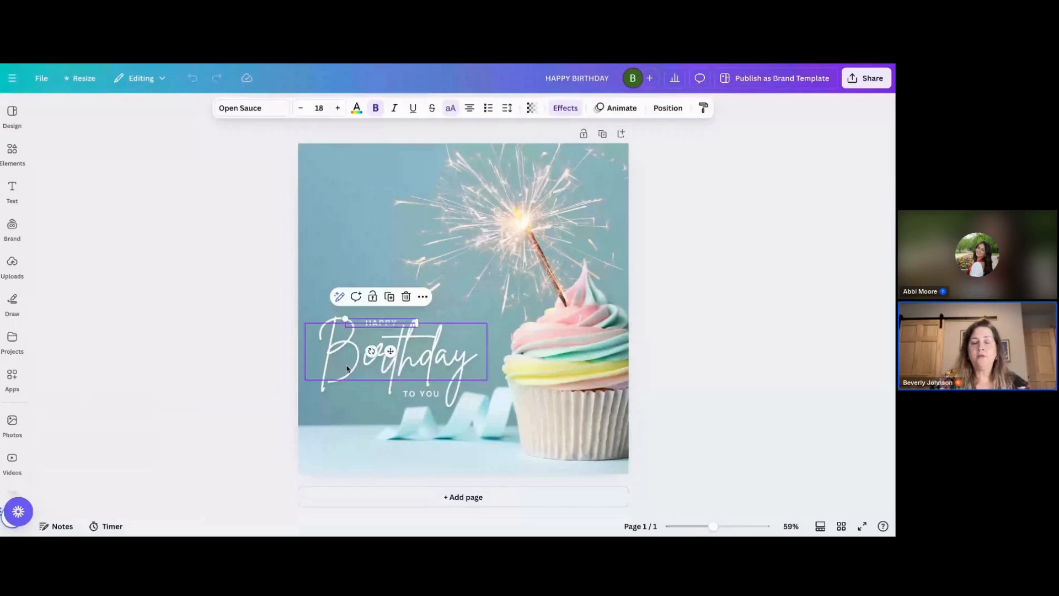
{"action": "left_click", "coordinate": [347, 368]}
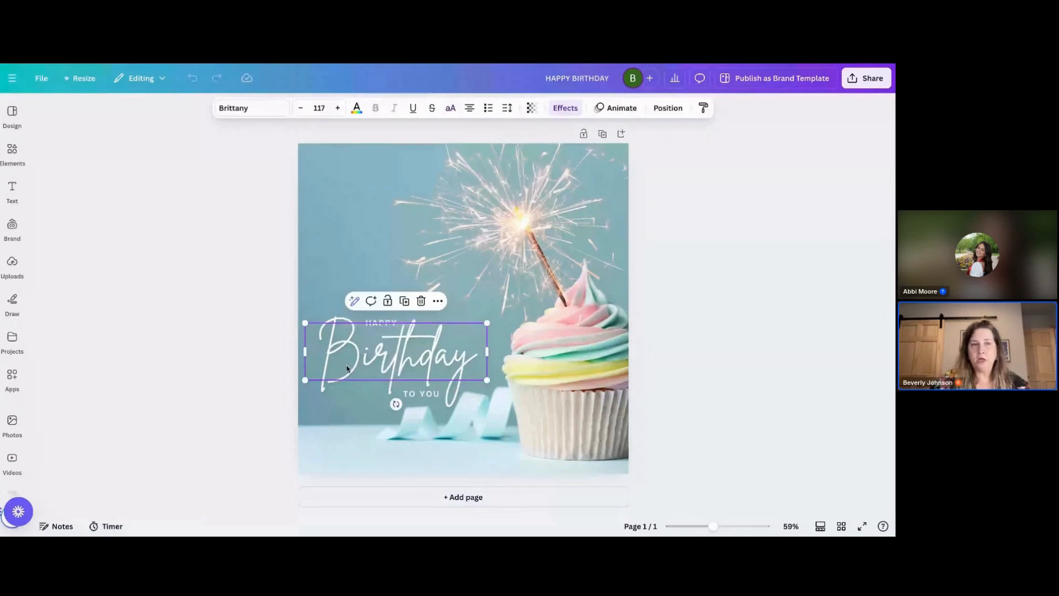
{"action": "left_click", "coordinate": [251, 109]}
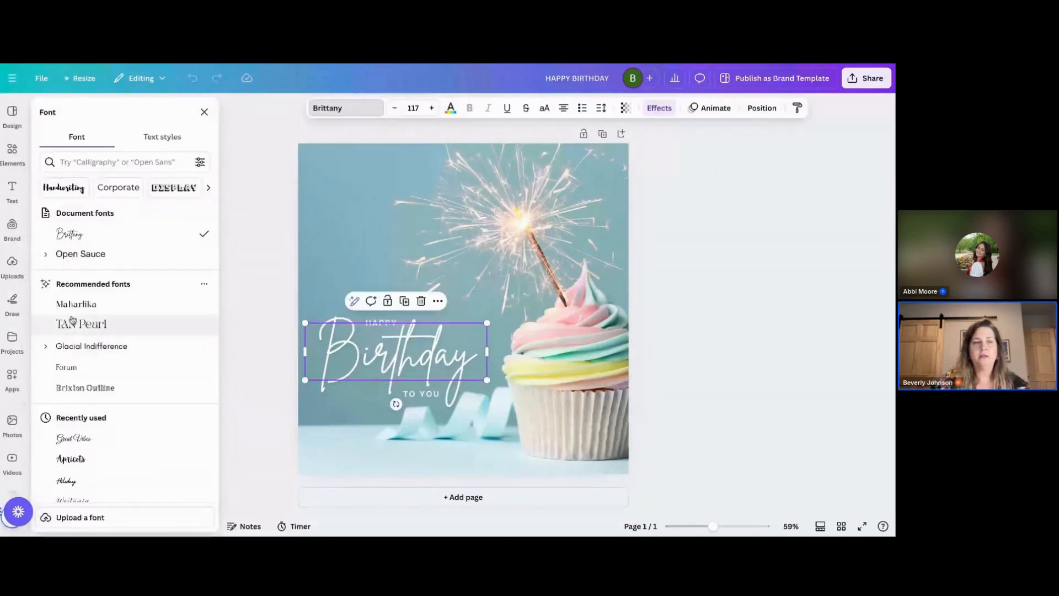
{"action": "left_click", "coordinate": [73, 438]}
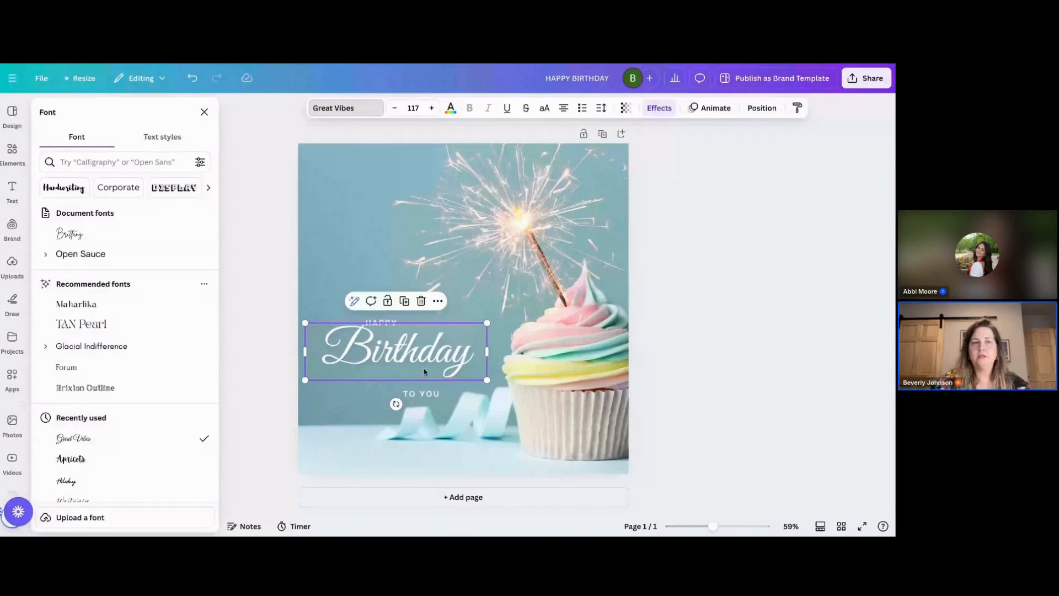
{"action": "left_click", "coordinate": [77, 234]}
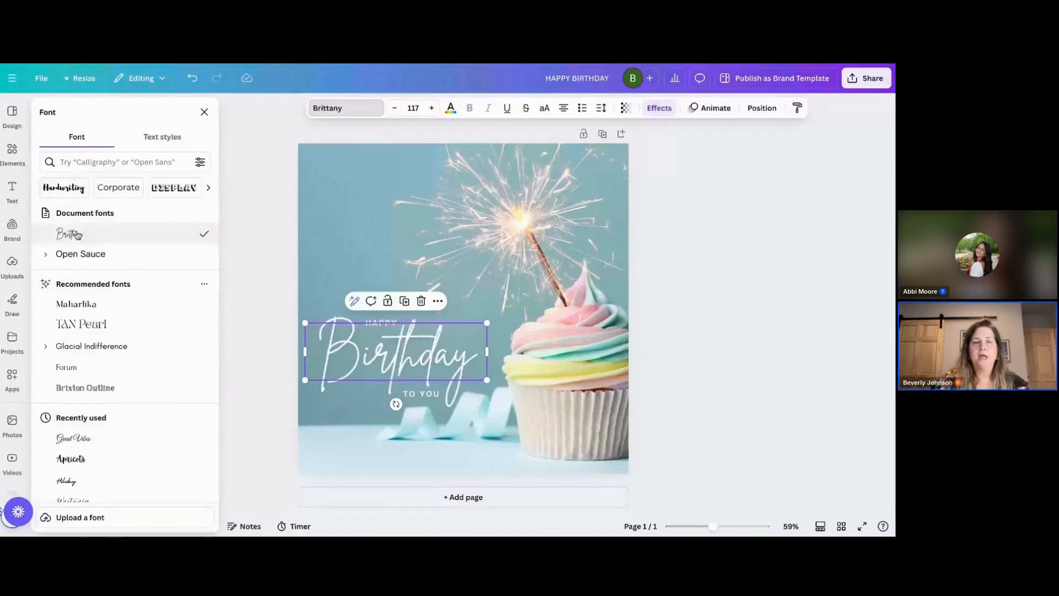
- Delete the "TO YOU" text from the design
{"action": "left_click", "coordinate": [422, 394]}
{"action": "mouse_move", "coordinate": [421, 394]}
{"action": "left_mouse_down"}
{"action": "mouse_move", "coordinate": [393, 392]}
{"action": "mouse_move", "coordinate": [419, 396]}
{"action": "left_mouse_up"}
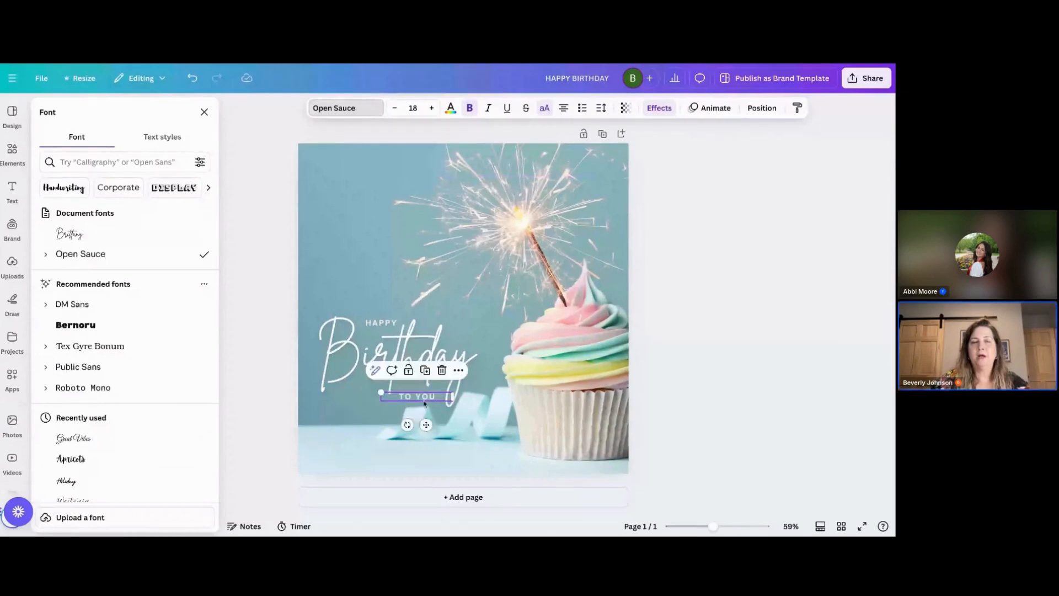
{"action": "double_click", "coordinate": [426, 397]}
{"action": "key", "text": "BackSpace"}
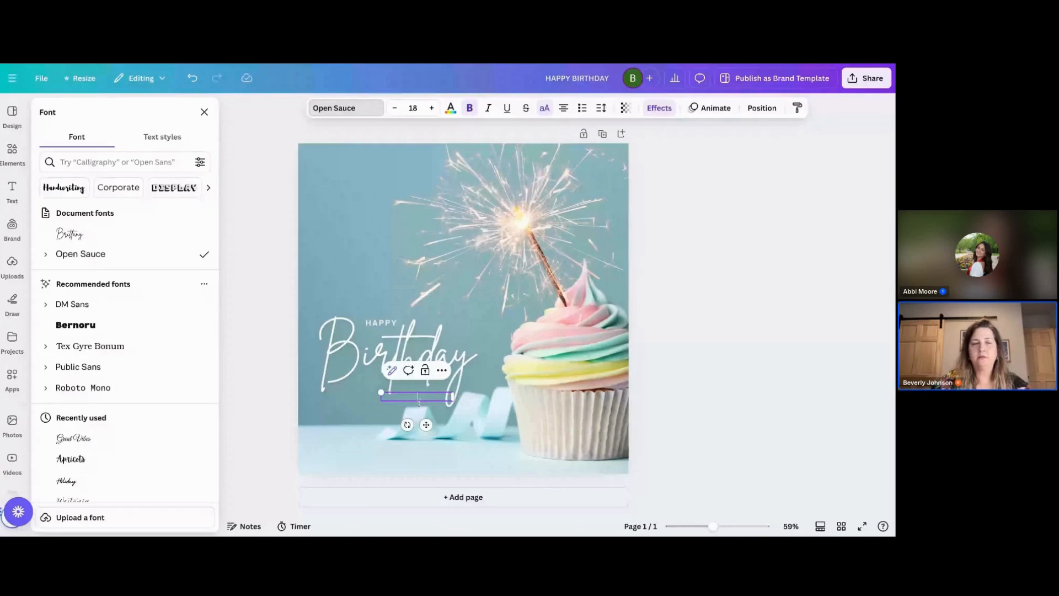
{"action": "left_click", "coordinate": [367, 425]}
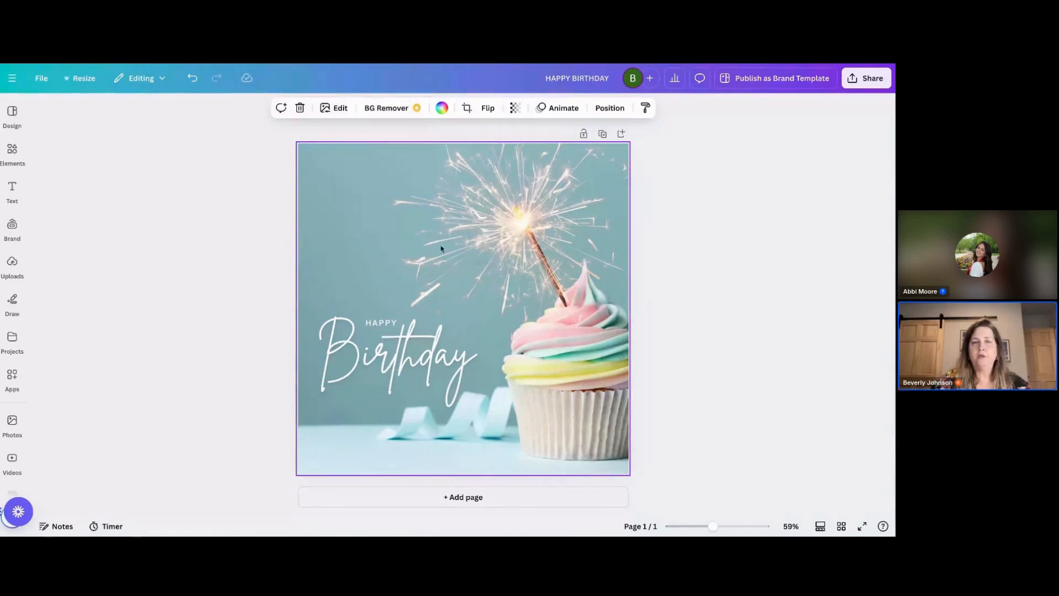
- Try filling the background with the #dcd890 photo colour, then undo it
{"action": "left_click", "coordinate": [442, 108]}
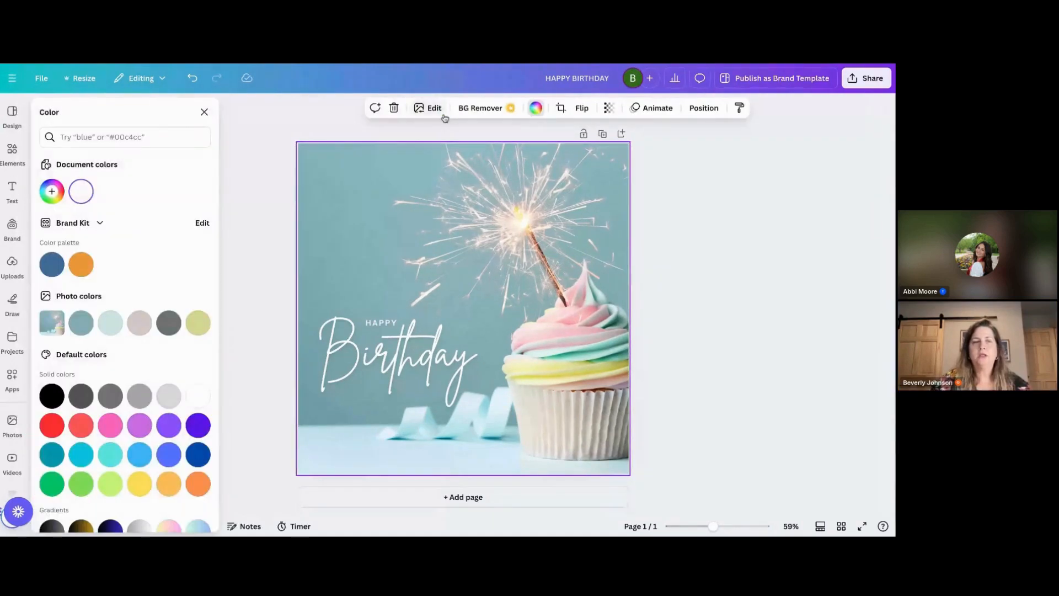
{"action": "left_click", "coordinate": [202, 330]}
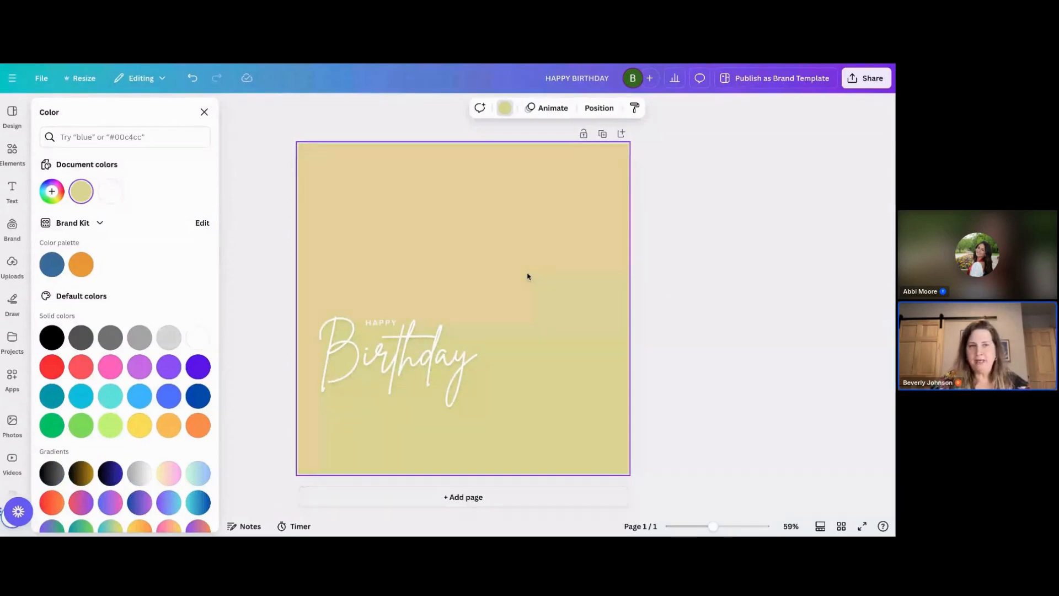
{"action": "left_click", "coordinate": [194, 80]}
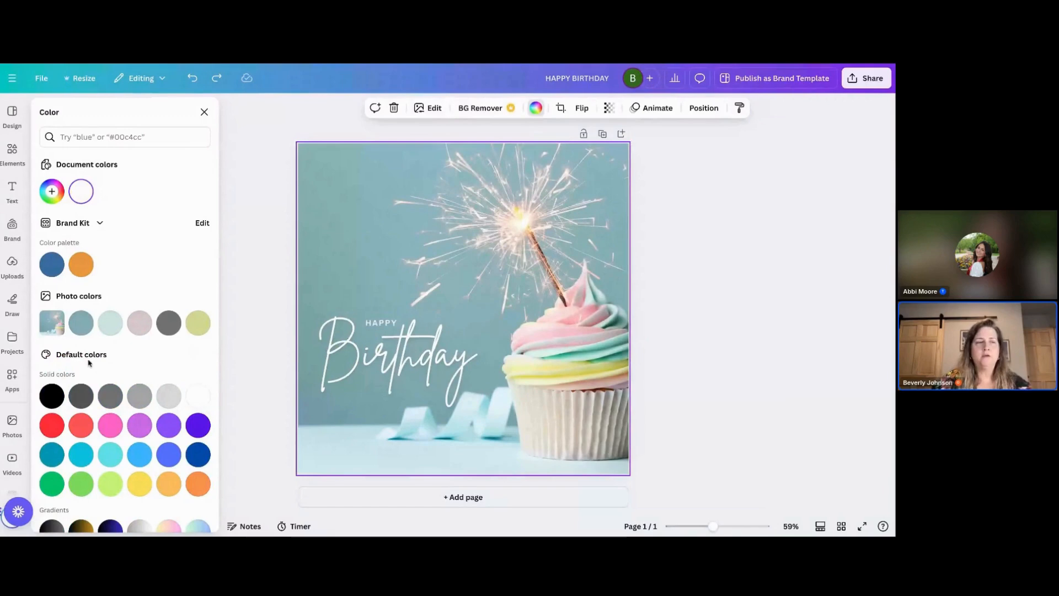
- Search photos for "happy birthday background" and replace the cupcake image with the pink balloons photo
{"action": "left_click", "coordinate": [11, 427]}
{"action": "left_click", "coordinate": [86, 116]}
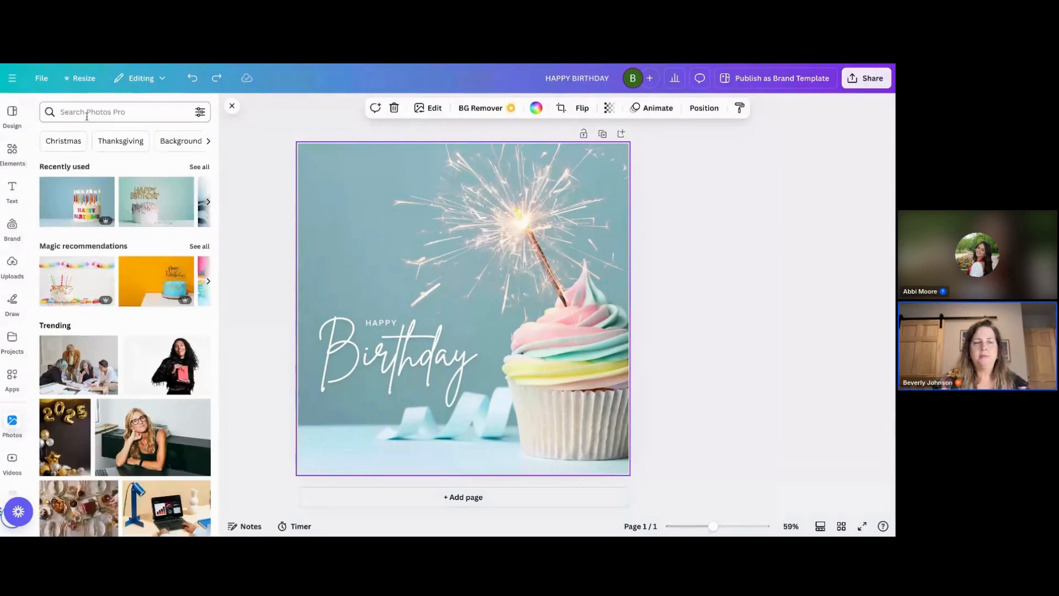
{"action": "type", "text": "Happy Birth"}
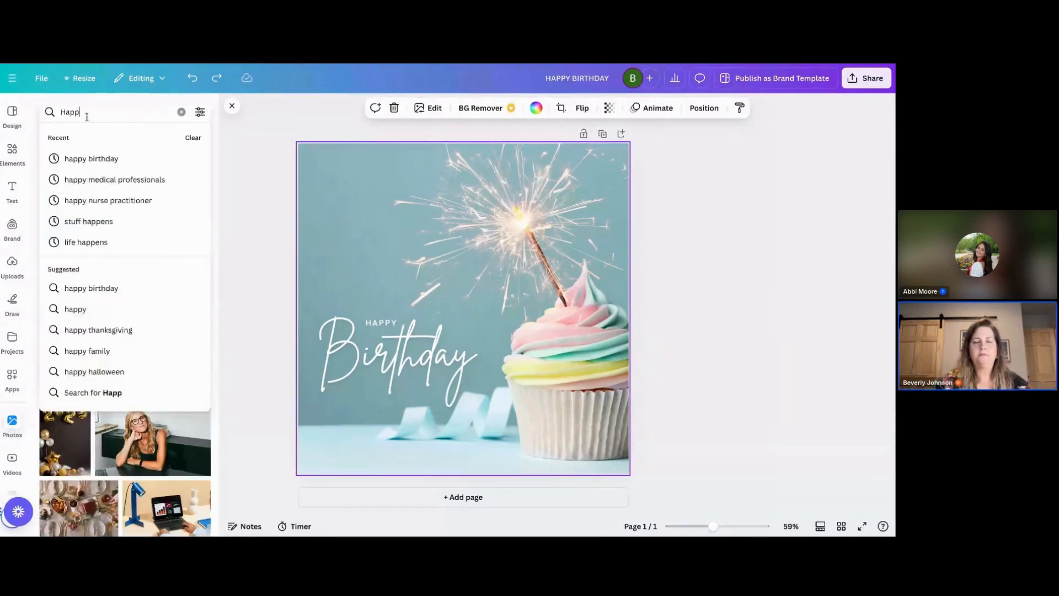
{"action": "type", "text": "day"}
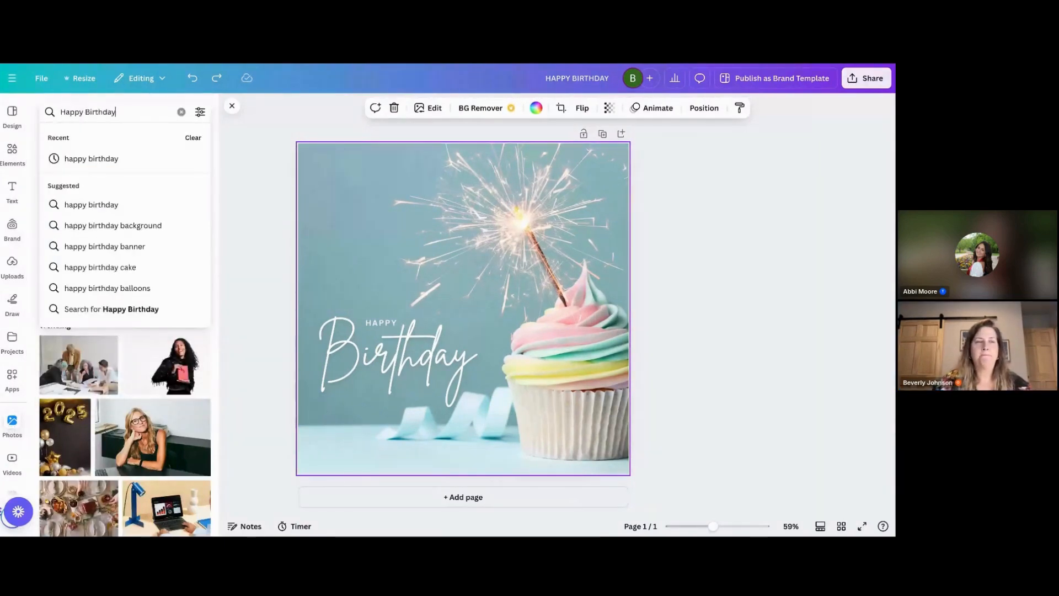
{"action": "left_click", "coordinate": [92, 225]}
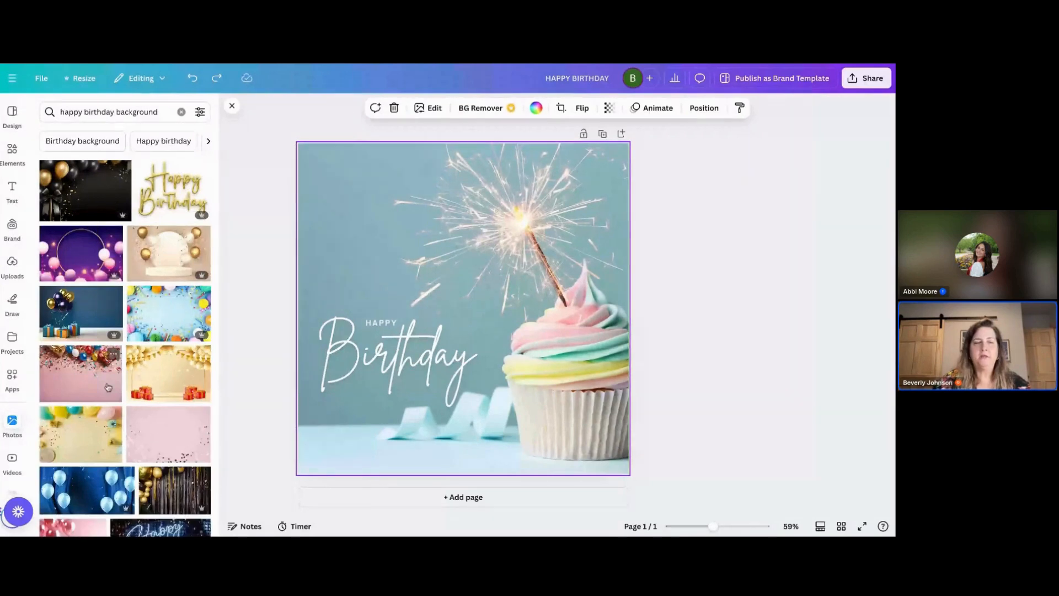
{"action": "scroll", "coordinate": [110, 397], "scroll_direction": "down", "scroll_amount": 4}
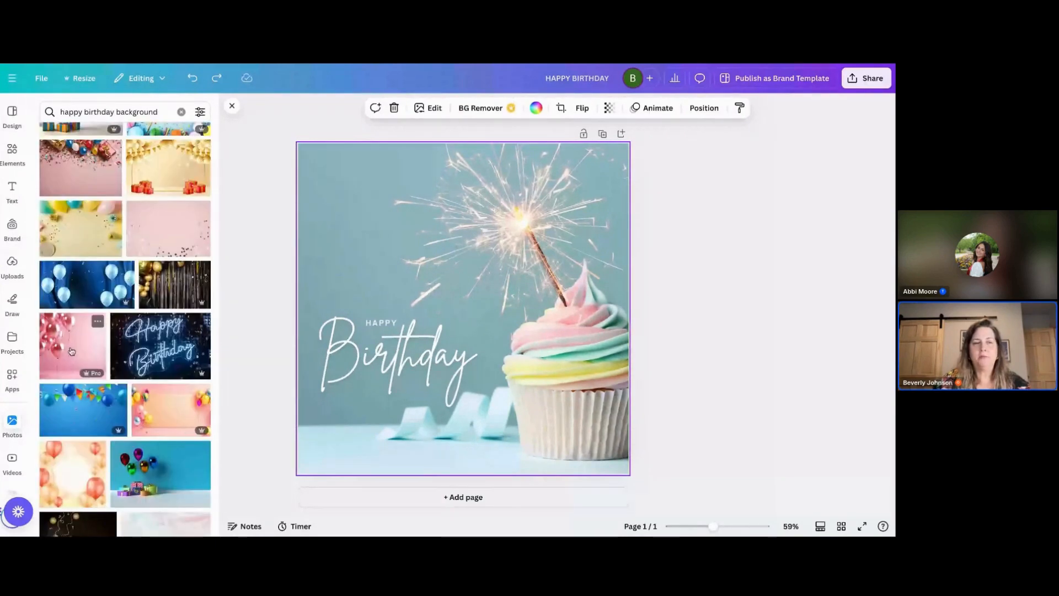
{"action": "left_click", "coordinate": [71, 352]}
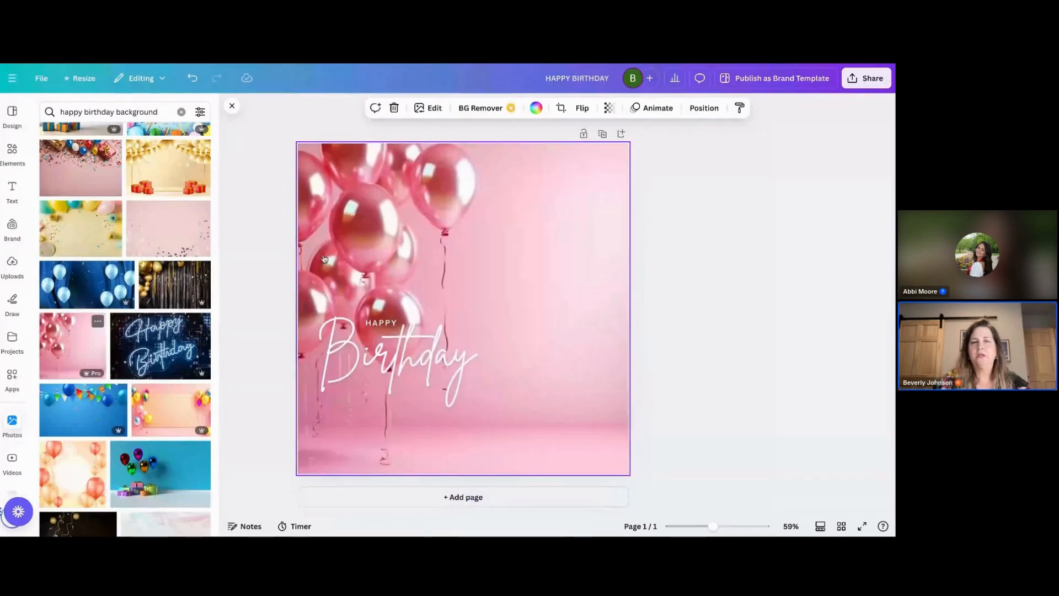
- Move the HAPPY and Birthday text to the right side of the balloon image
{"action": "left_click_drag", "start_coordinate": [411, 354], "coordinate": [554, 302]}
{"action": "left_click_drag", "start_coordinate": [384, 324], "coordinate": [524, 267]}
{"action": "left_click", "coordinate": [500, 385]}
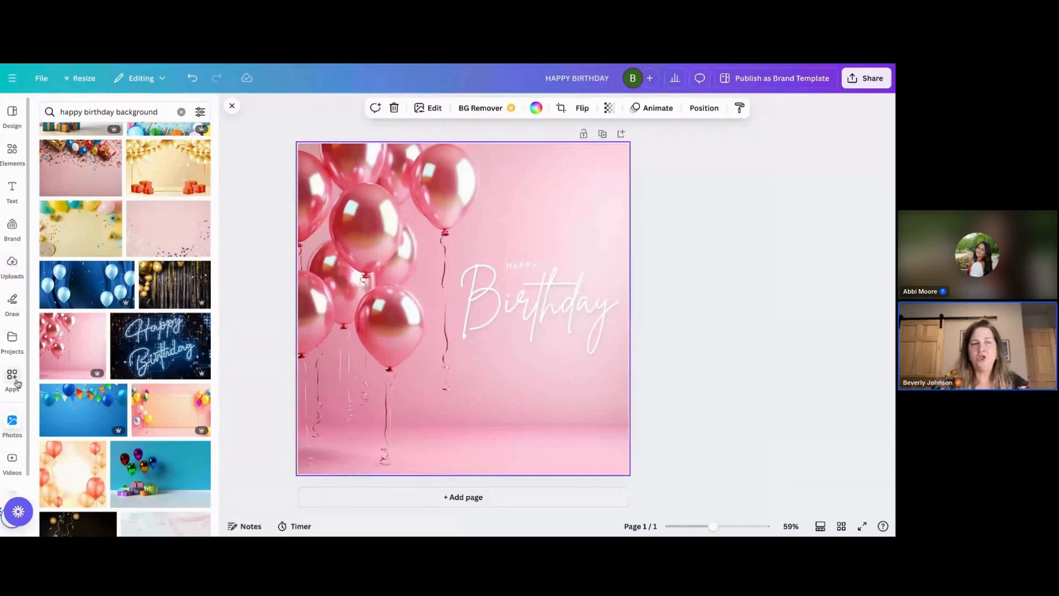
{"action": "scroll", "coordinate": [10, 435], "scroll_direction": "down", "scroll_amount": 1}
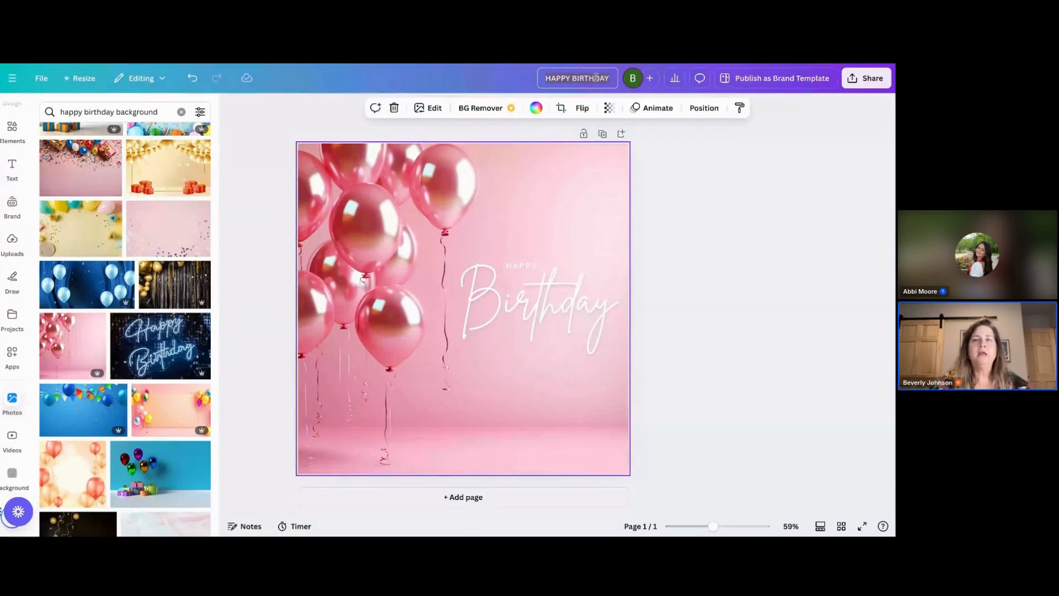
- Download the design as a JPG file
{"action": "left_click", "coordinate": [863, 81]}
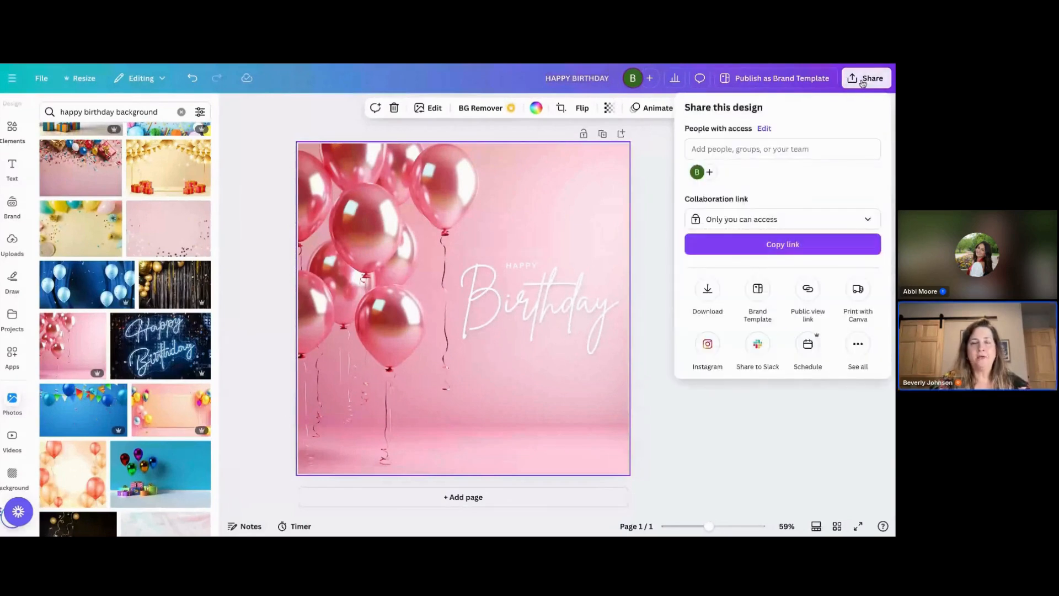
{"action": "left_click", "coordinate": [707, 293]}
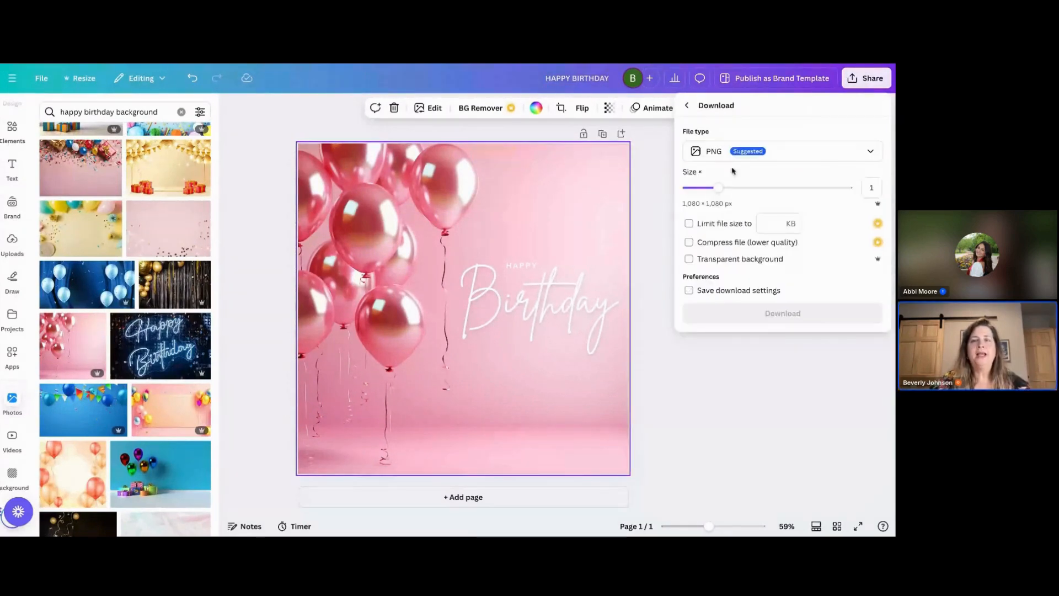
{"action": "left_click", "coordinate": [783, 154]}
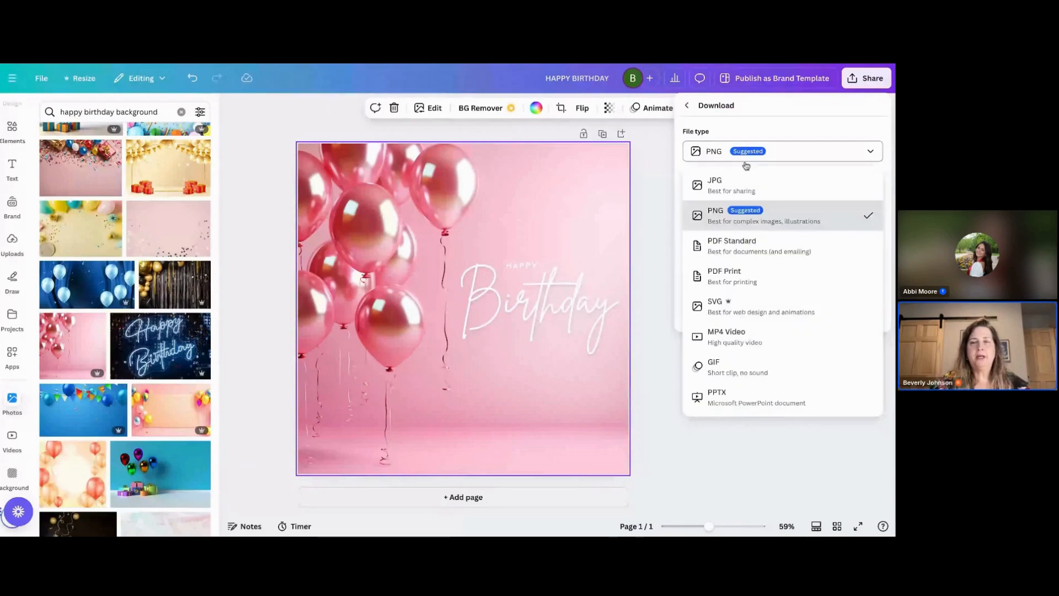
{"action": "left_click", "coordinate": [721, 190]}
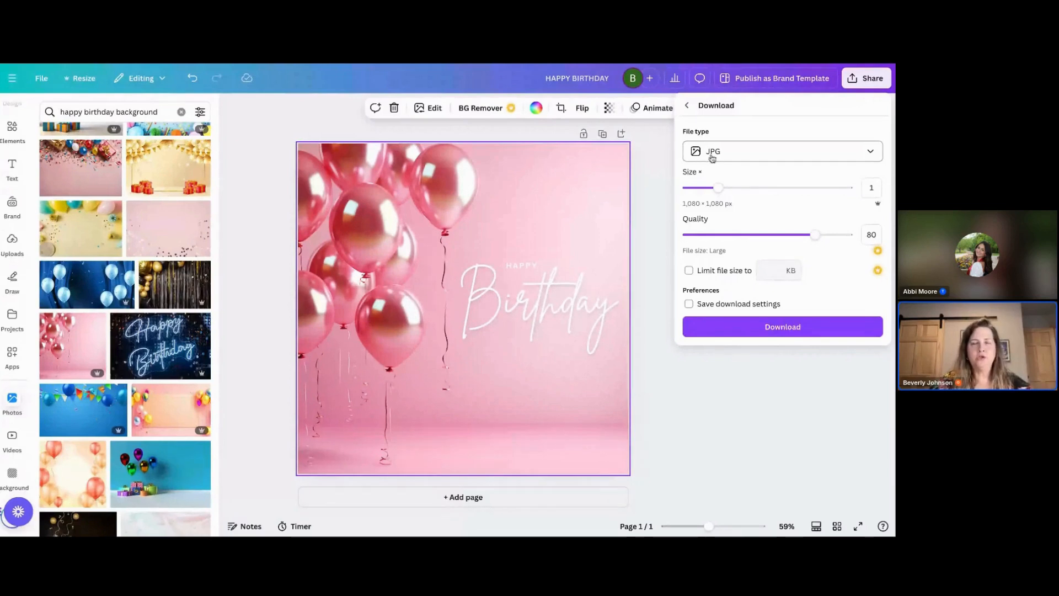
{"action": "left_click", "coordinate": [736, 161]}
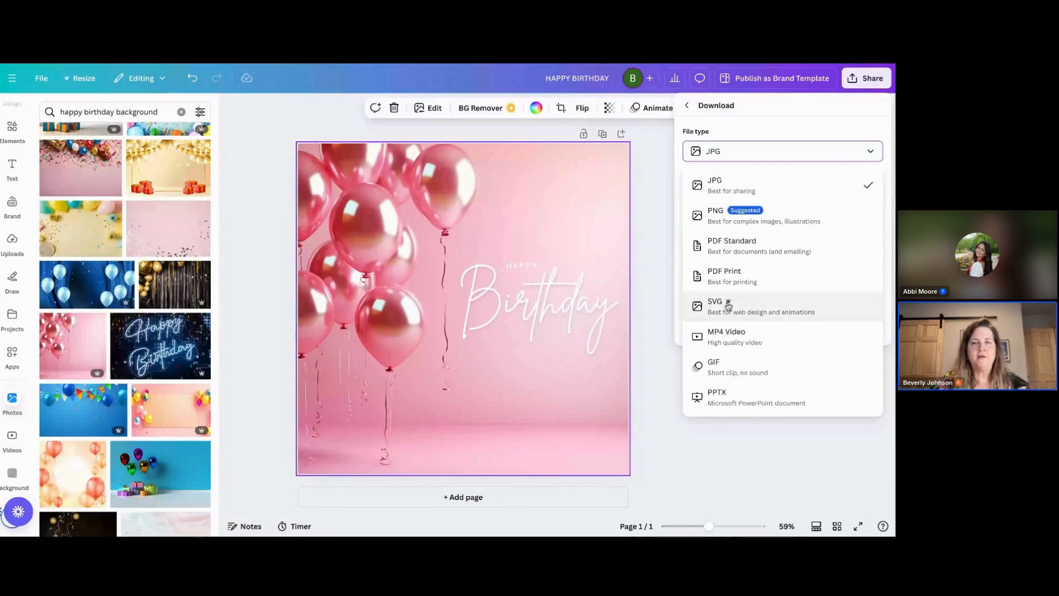
{"action": "left_click", "coordinate": [741, 156]}
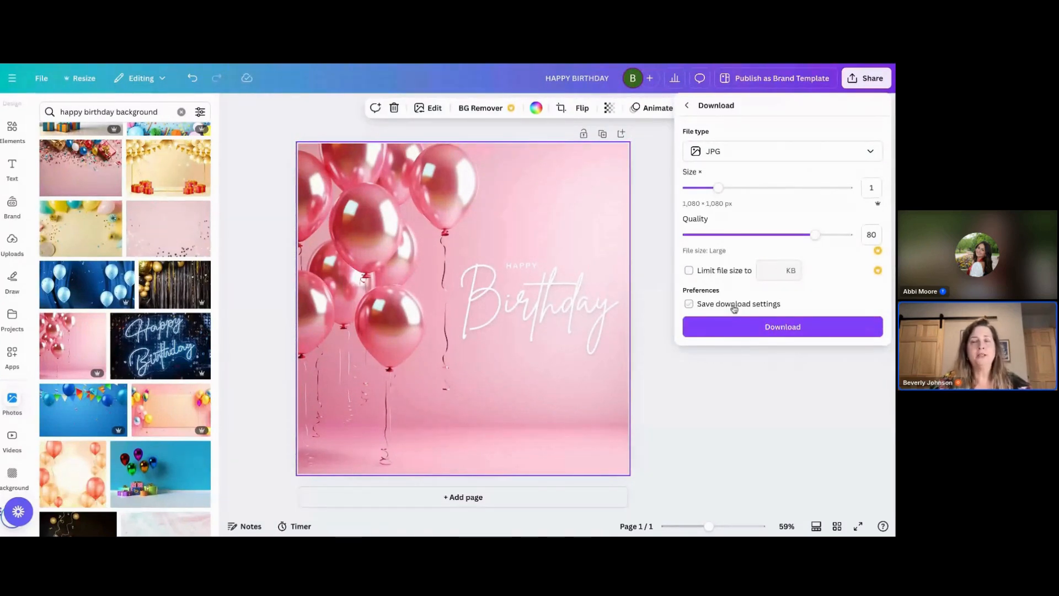
{"action": "left_click", "coordinate": [752, 326]}
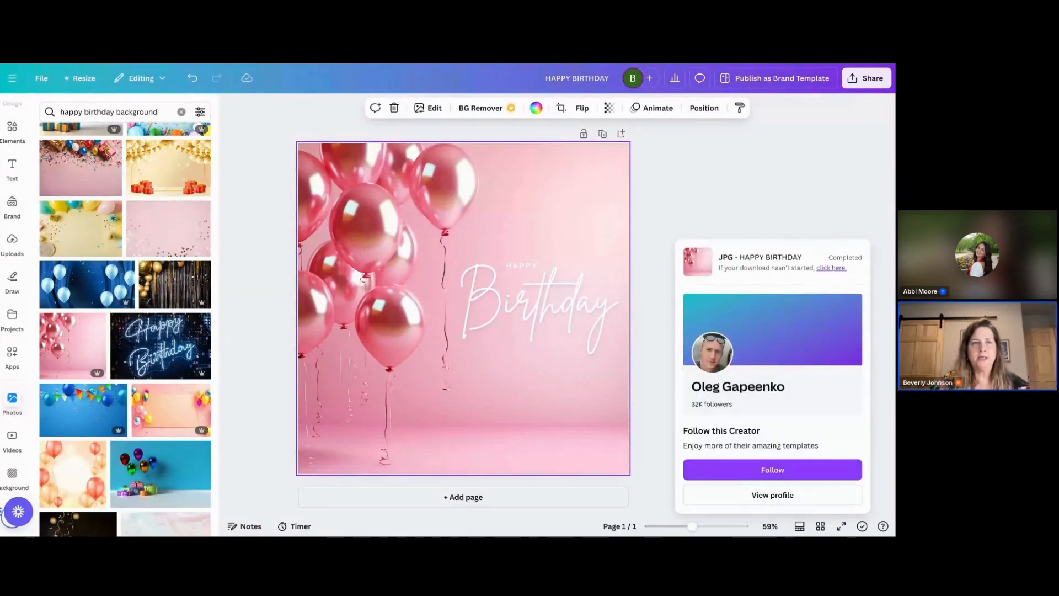
- Switch back to the email template and add another blank line after the "cheering you on!" line
{"action": "key", "text": "ctrl+Tab"}
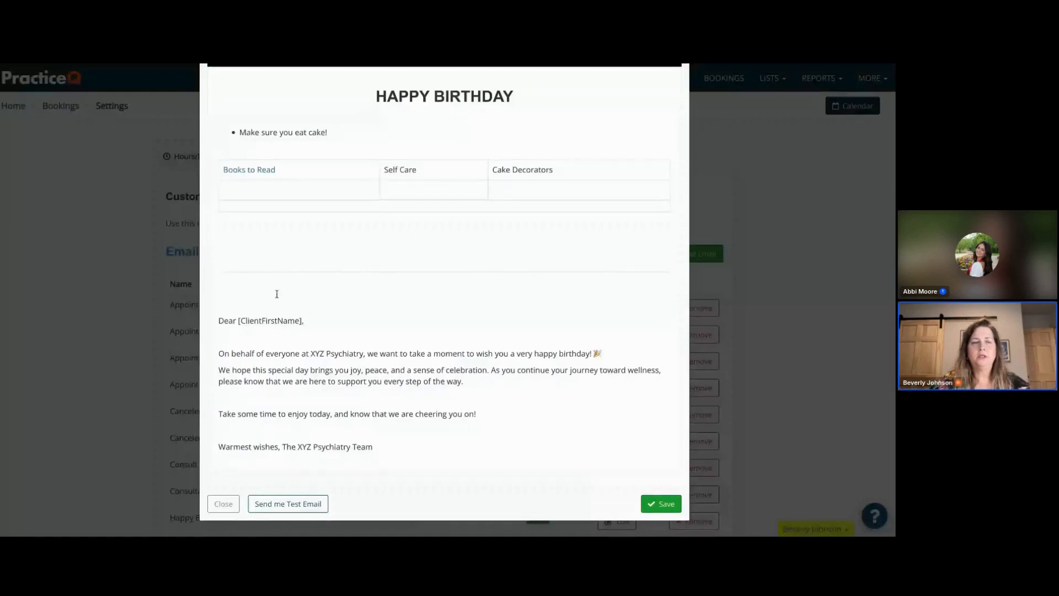
{"action": "left_click", "coordinate": [478, 413]}
{"action": "key", "text": "Return"}
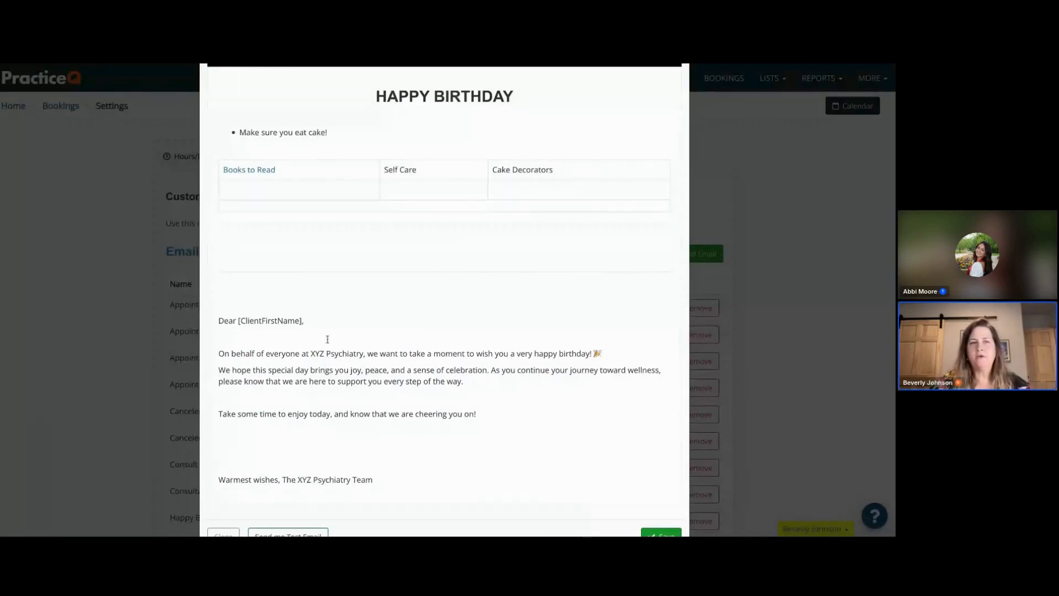
- Insert the downloaded birthday image below the "cheering you on!" line of the email body
{"action": "scroll", "coordinate": [452, 248], "scroll_direction": "up", "scroll_amount": 2}
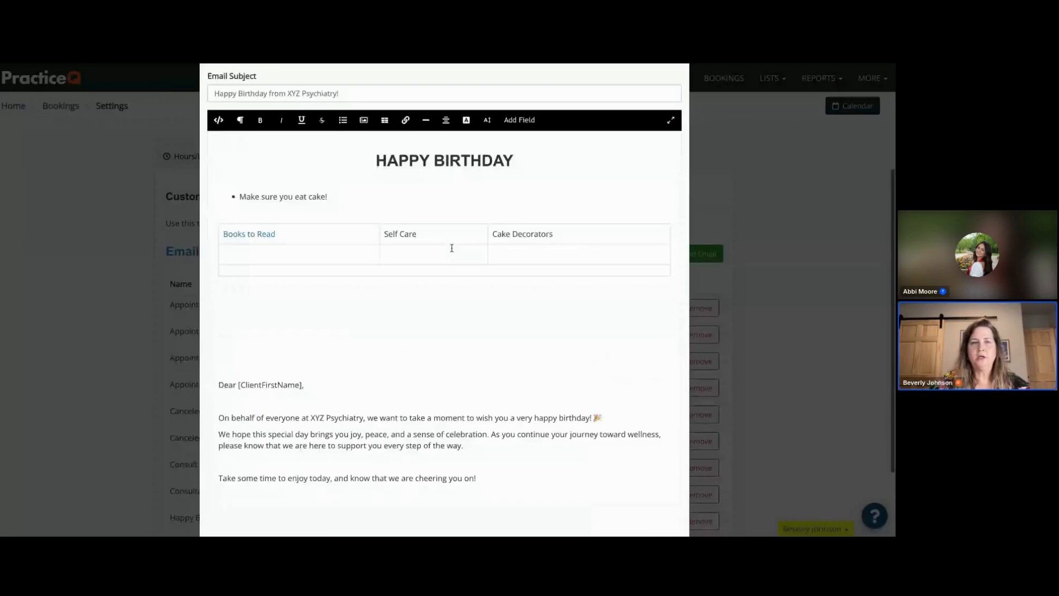
{"action": "left_click", "coordinate": [364, 121]}
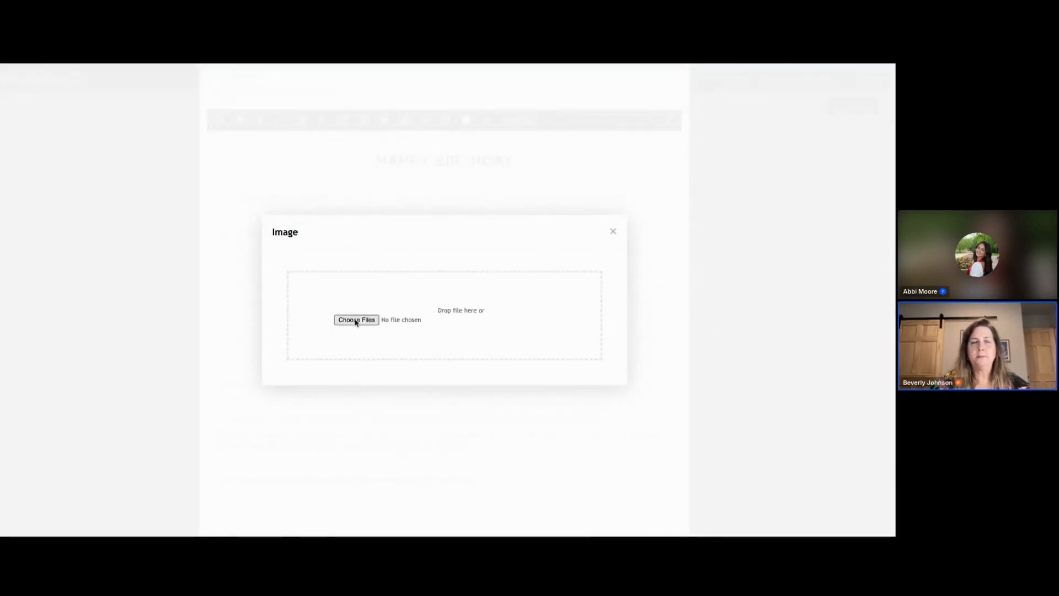
{"action": "left_click", "coordinate": [356, 321]}
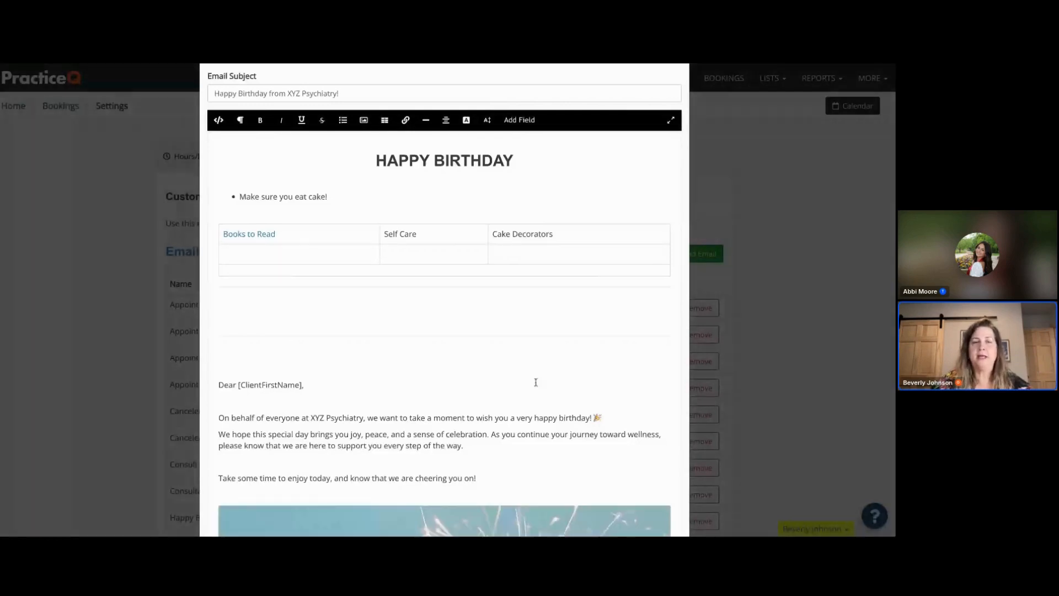
- Resize the birthday image to about half the width of the email body
{"action": "scroll", "coordinate": [535, 382], "scroll_direction": "down", "scroll_amount": 7}
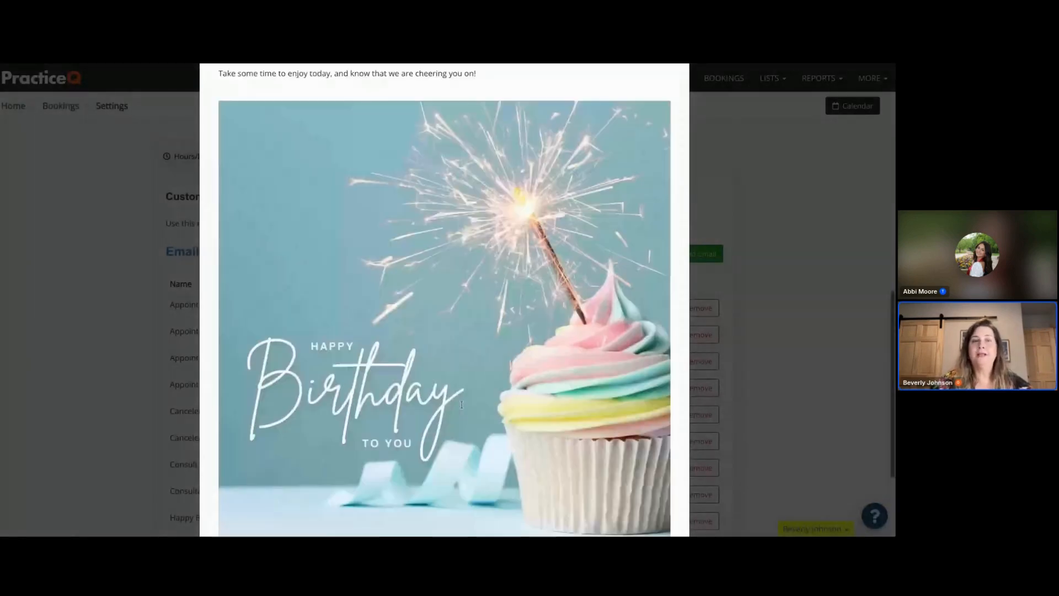
{"action": "scroll", "coordinate": [460, 386], "scroll_direction": "down", "scroll_amount": 1}
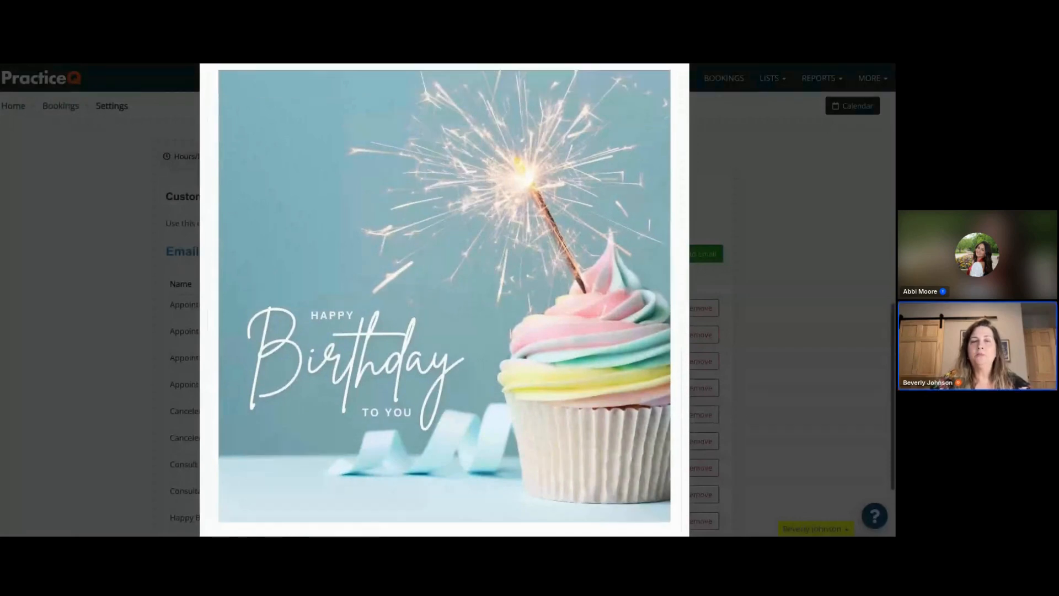
{"action": "scroll", "coordinate": [642, 417], "scroll_direction": "down", "scroll_amount": 1}
{"action": "left_click", "coordinate": [643, 417]}
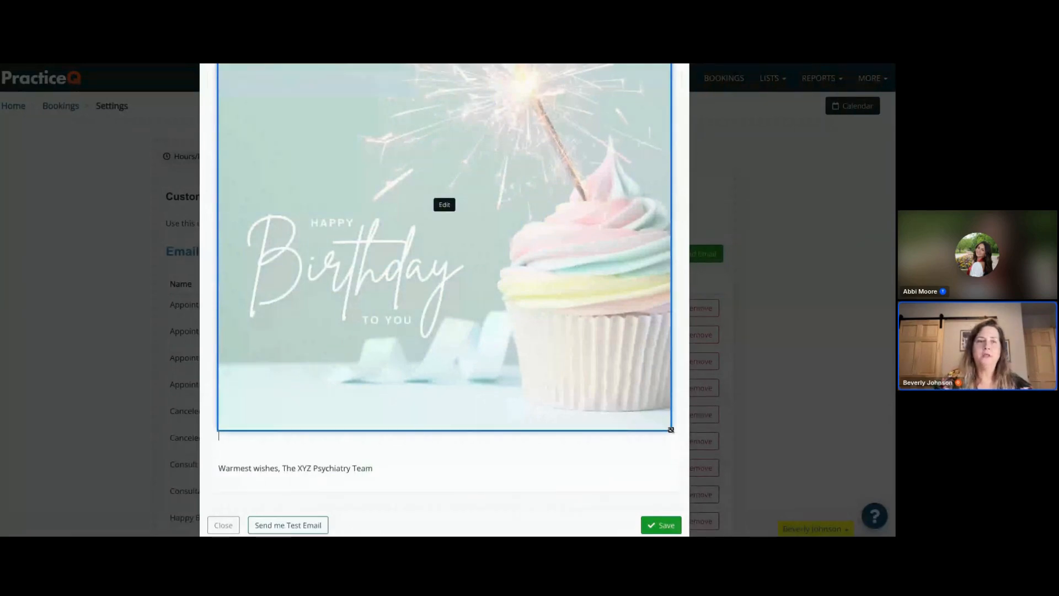
{"action": "mouse_move", "coordinate": [671, 430]}
{"action": "left_mouse_down"}
{"action": "mouse_move", "coordinate": [643, 407]}
{"action": "mouse_move", "coordinate": [445, 408]}
{"action": "left_mouse_up"}
{"action": "left_click", "coordinate": [293, 306]}
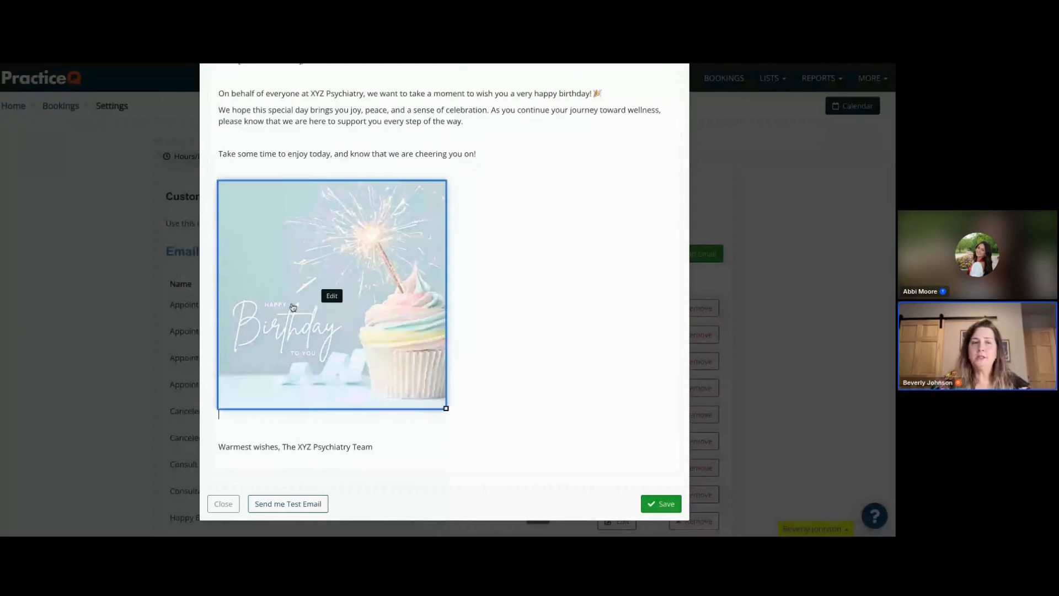
- Center the birthday image within the email body
{"action": "scroll", "coordinate": [373, 243], "scroll_direction": "up", "scroll_amount": 1}
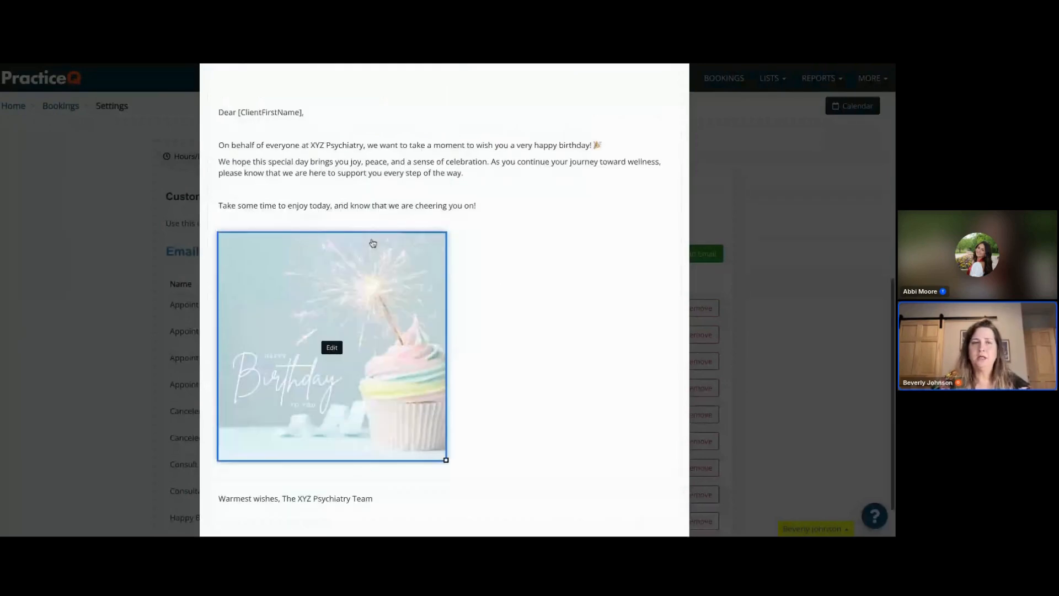
{"action": "scroll", "coordinate": [373, 244], "scroll_direction": "up", "scroll_amount": 2}
{"action": "scroll", "coordinate": [369, 365], "scroll_direction": "up", "scroll_amount": 3}
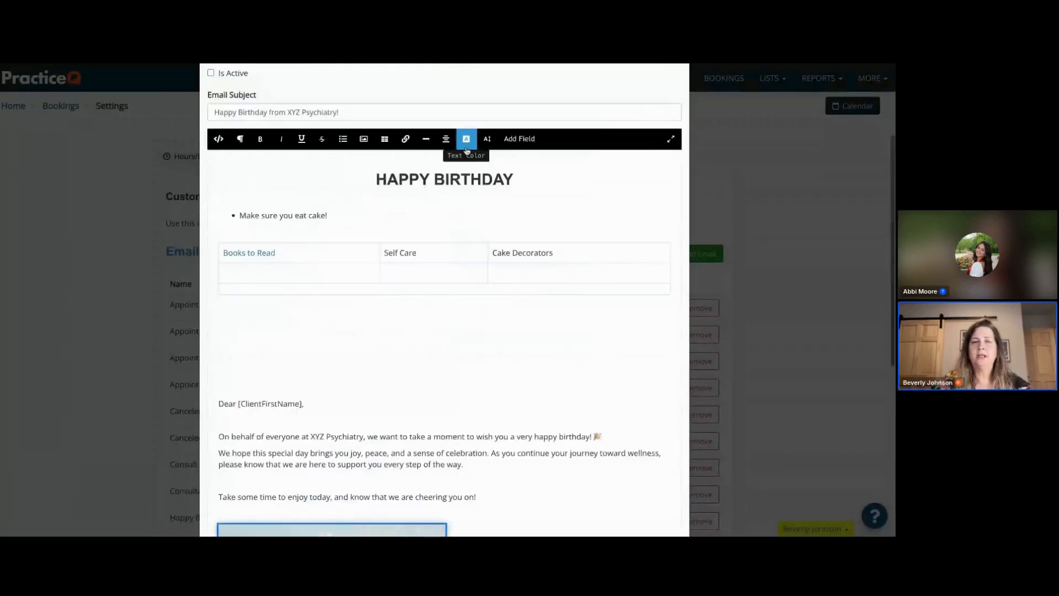
{"action": "left_click", "coordinate": [446, 138]}
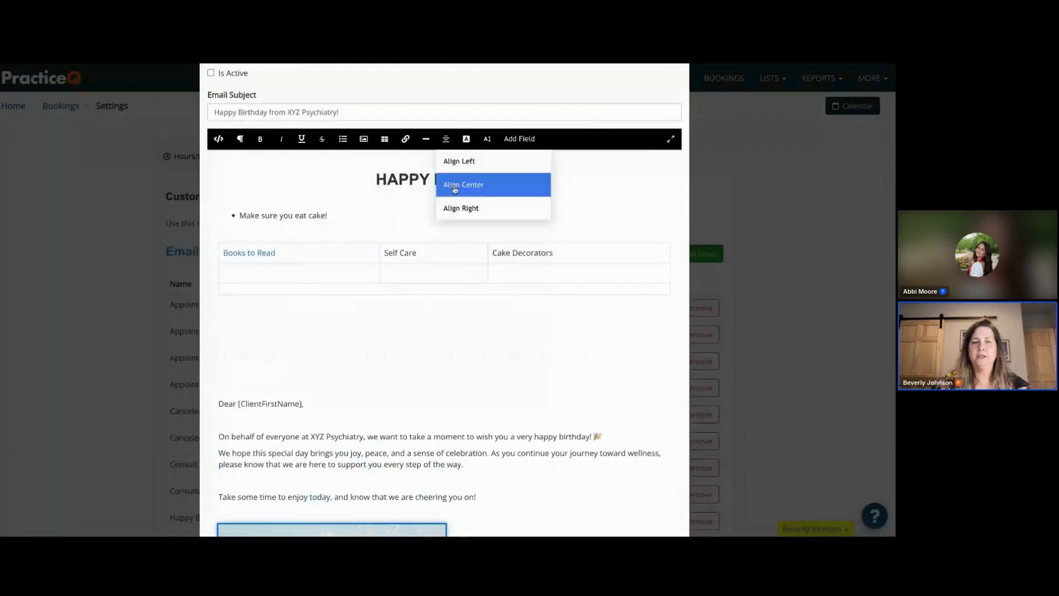
{"action": "left_click", "coordinate": [449, 183]}
{"action": "scroll", "coordinate": [395, 415], "scroll_direction": "down", "scroll_amount": 3}
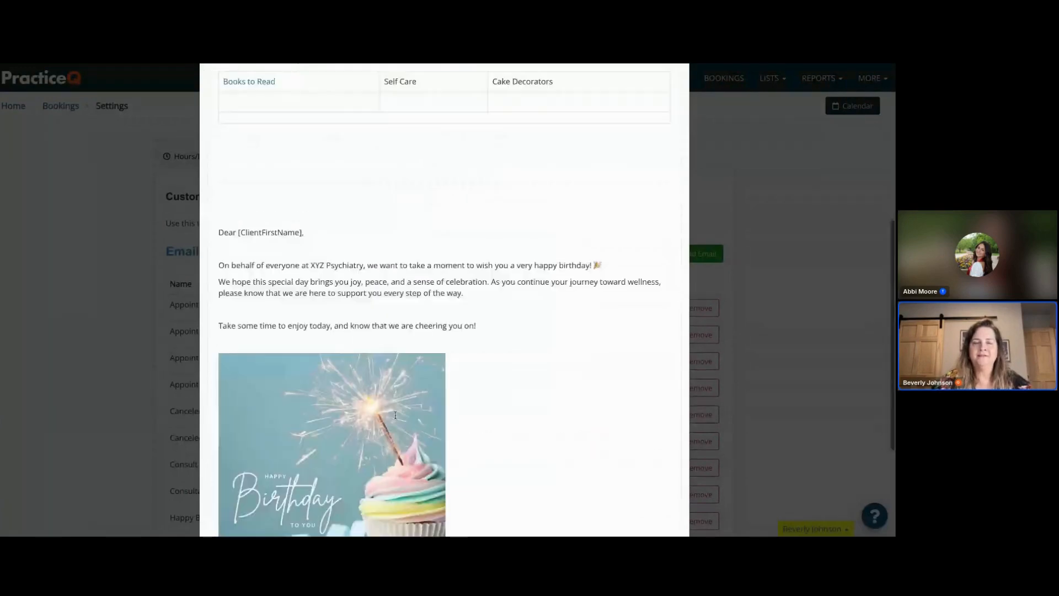
{"action": "scroll", "coordinate": [395, 415], "scroll_direction": "down", "scroll_amount": 2}
{"action": "left_click", "coordinate": [215, 343]}
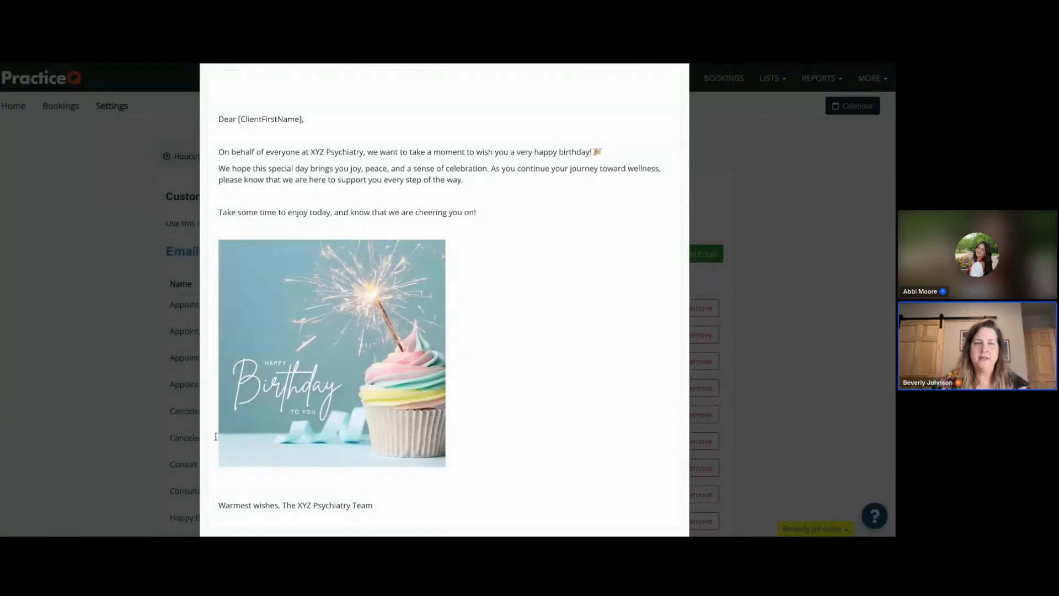
- Center the paragraphs from "Dear [ClientFirstName]," through "cheering you on!"
{"action": "scroll", "coordinate": [434, 170], "scroll_direction": "up", "scroll_amount": 1}
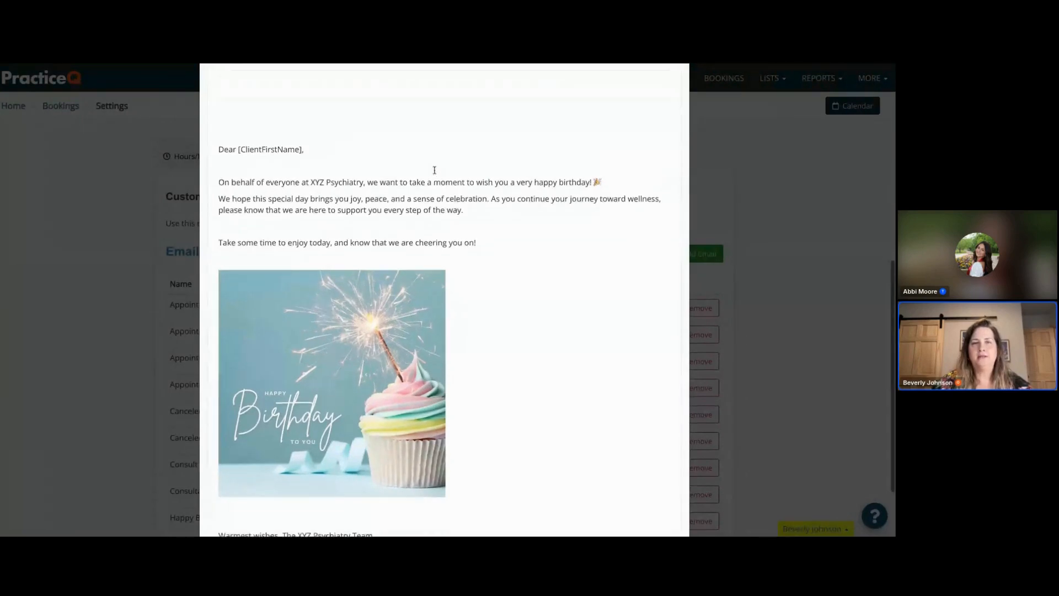
{"action": "scroll", "coordinate": [434, 169], "scroll_direction": "up", "scroll_amount": 3}
{"action": "scroll", "coordinate": [434, 170], "scroll_direction": "up", "scroll_amount": 2}
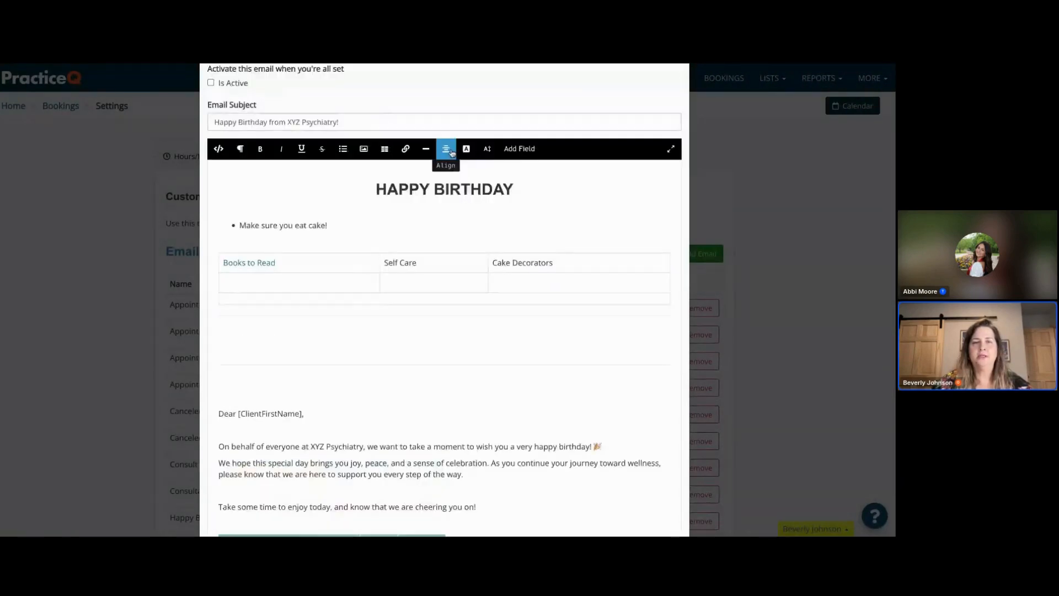
{"action": "scroll", "coordinate": [444, 362], "scroll_direction": "down", "scroll_amount": 5}
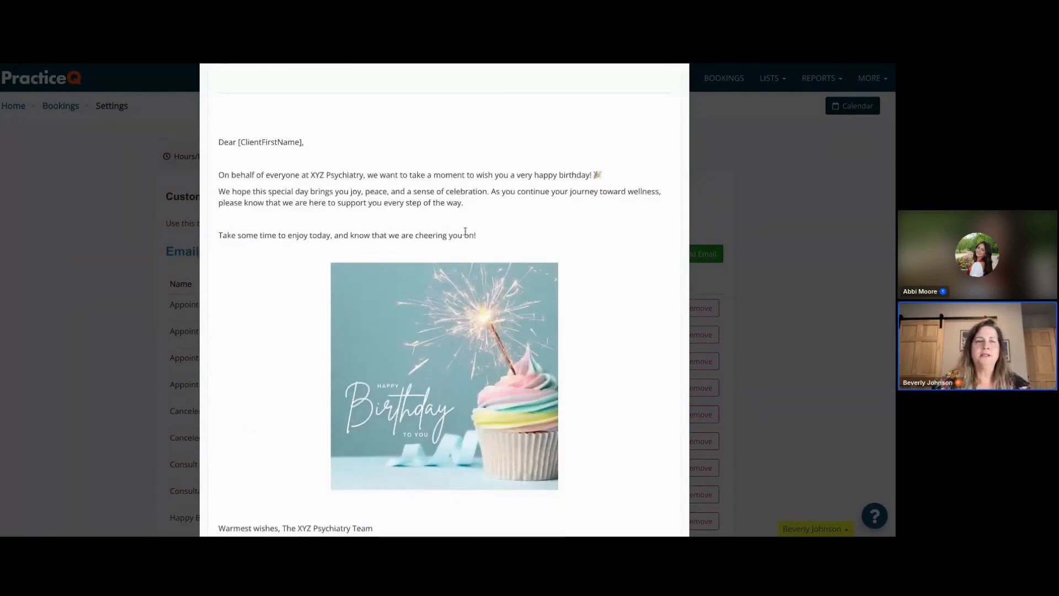
{"action": "left_click_drag", "start_coordinate": [478, 235], "coordinate": [216, 140]}
{"action": "scroll", "coordinate": [307, 118], "scroll_direction": "up", "scroll_amount": 3}
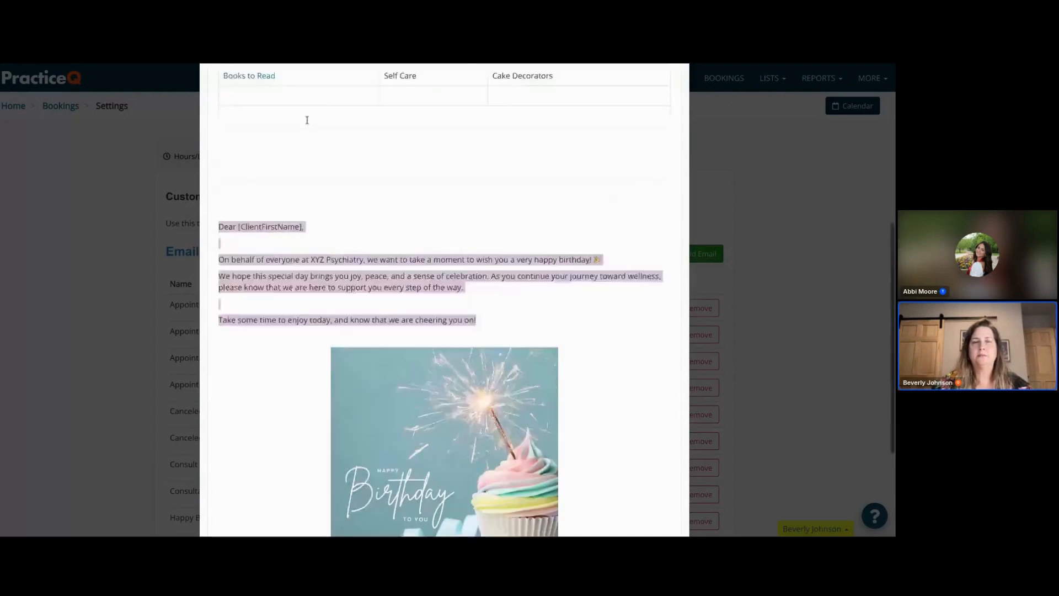
{"action": "scroll", "coordinate": [355, 167], "scroll_direction": "up", "scroll_amount": 2}
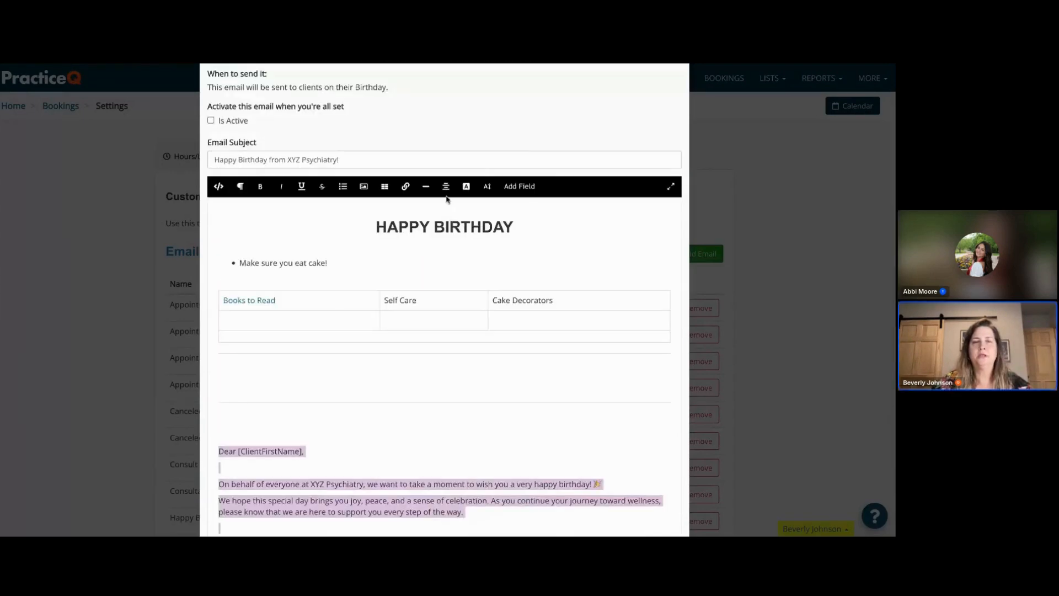
{"action": "left_click", "coordinate": [446, 185]}
{"action": "left_click", "coordinate": [453, 239]}
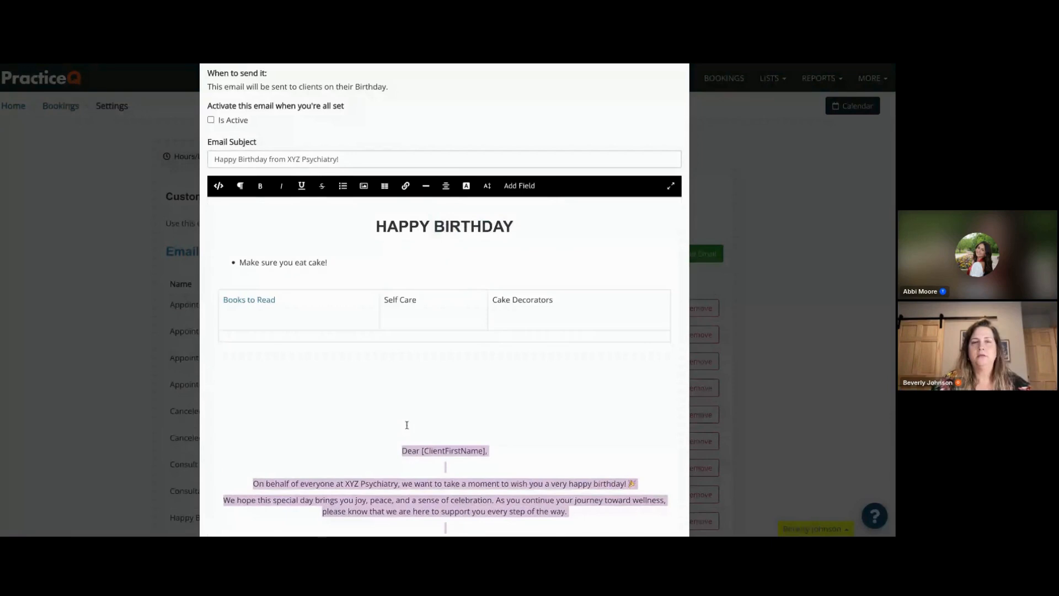
- Center and italicize the "Warmest wishes, The XYZ Psychiatry Team" sign-off line
{"action": "scroll", "coordinate": [406, 425], "scroll_direction": "down", "scroll_amount": 5}
{"action": "left_click", "coordinate": [610, 357]}
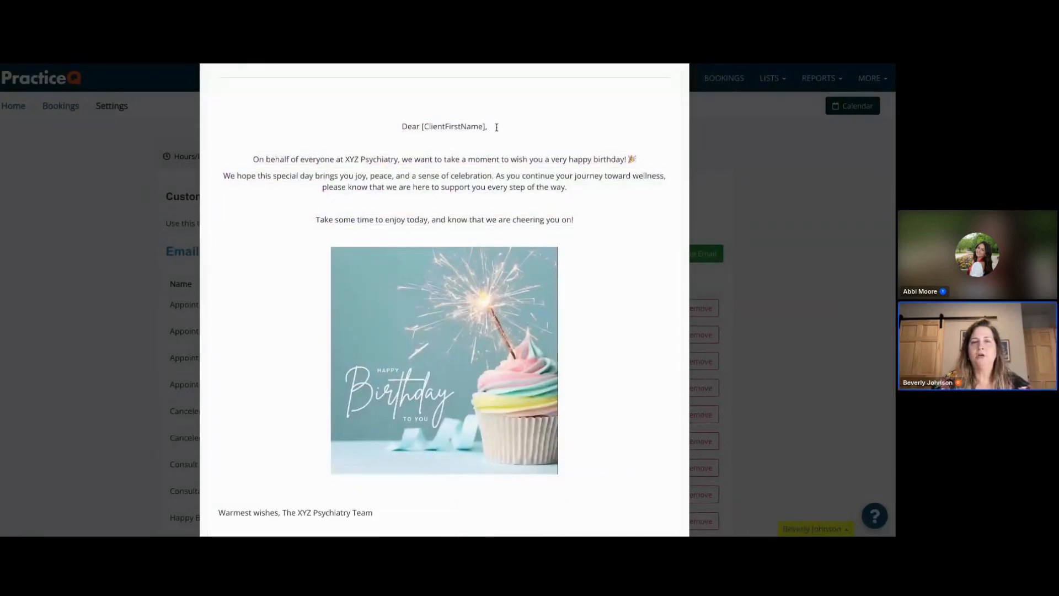
{"action": "triple_click", "coordinate": [398, 125]}
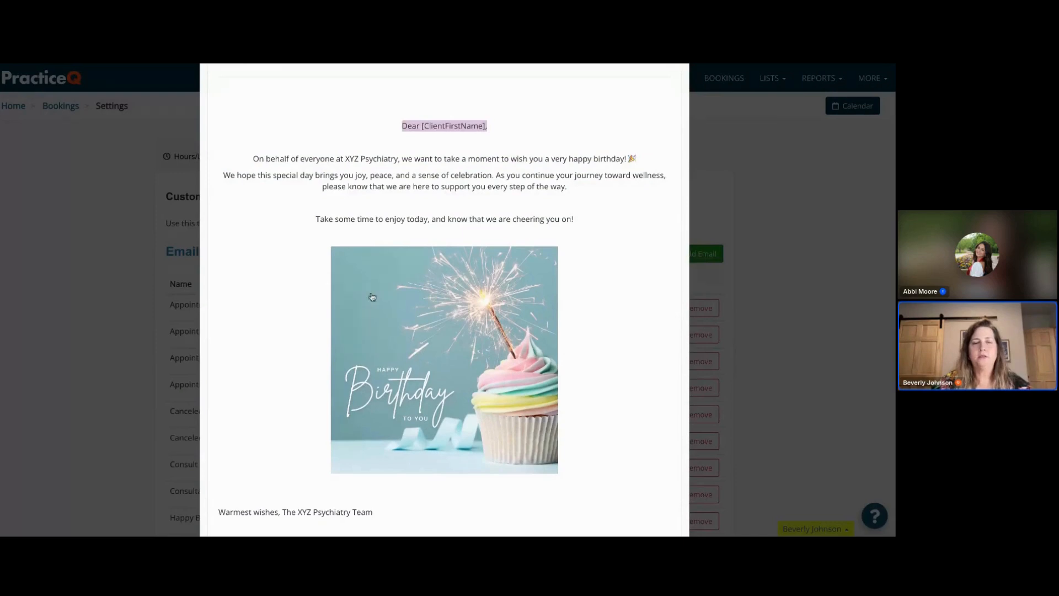
{"action": "scroll", "coordinate": [326, 453], "scroll_direction": "down", "scroll_amount": 2}
{"action": "left_click_drag", "start_coordinate": [377, 440], "coordinate": [236, 440]}
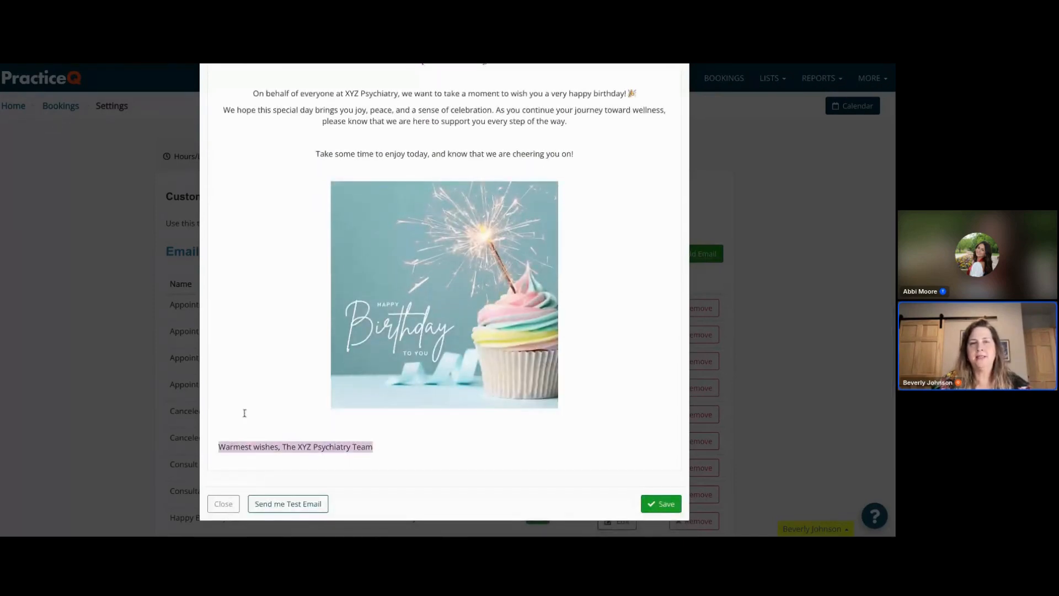
{"action": "scroll", "coordinate": [440, 215], "scroll_direction": "up", "scroll_amount": 3}
{"action": "scroll", "coordinate": [439, 210], "scroll_direction": "up", "scroll_amount": 3}
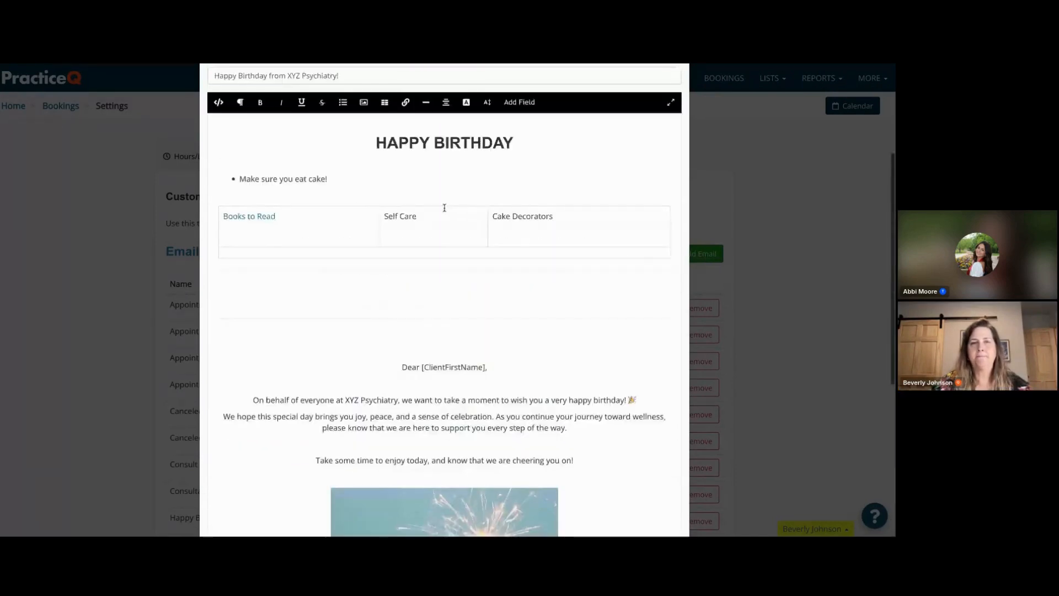
{"action": "left_click", "coordinate": [446, 102]}
{"action": "left_click", "coordinate": [452, 146]}
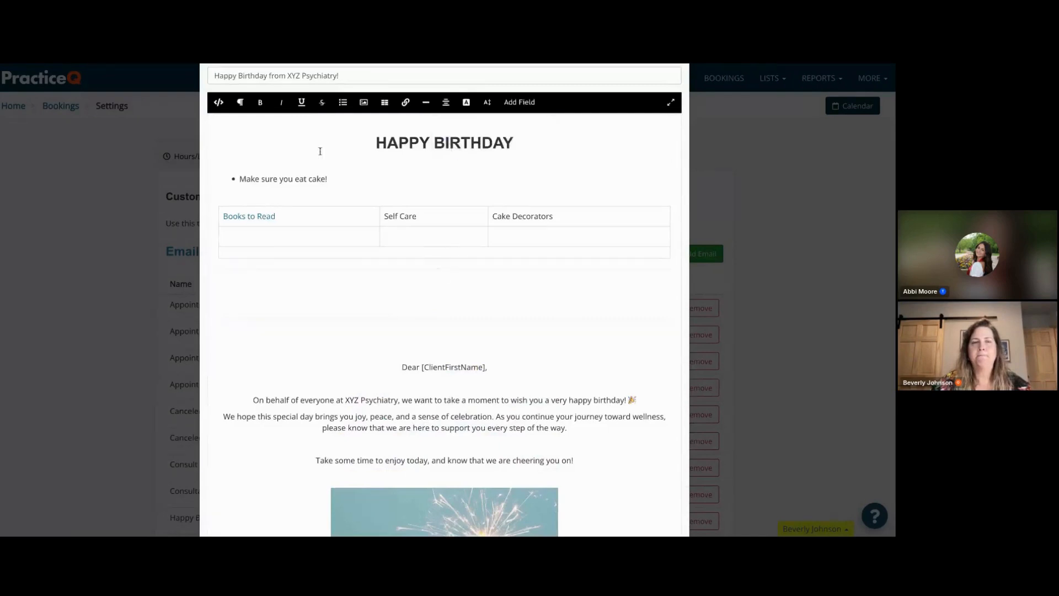
- Save the birthday email template
{"action": "scroll", "coordinate": [557, 449], "scroll_direction": "down", "scroll_amount": 5}
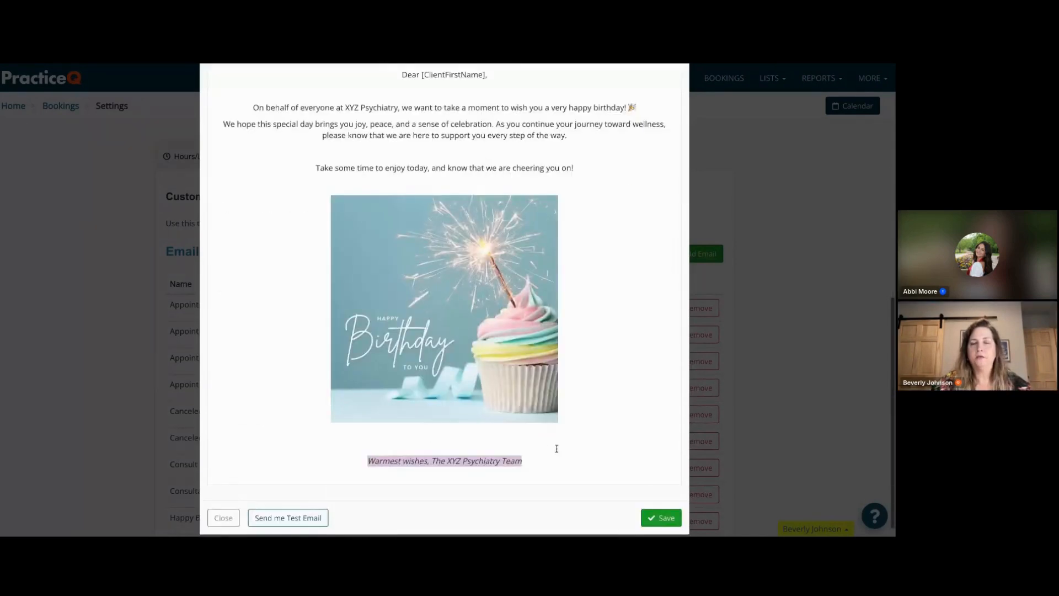
{"action": "left_click", "coordinate": [446, 470]}
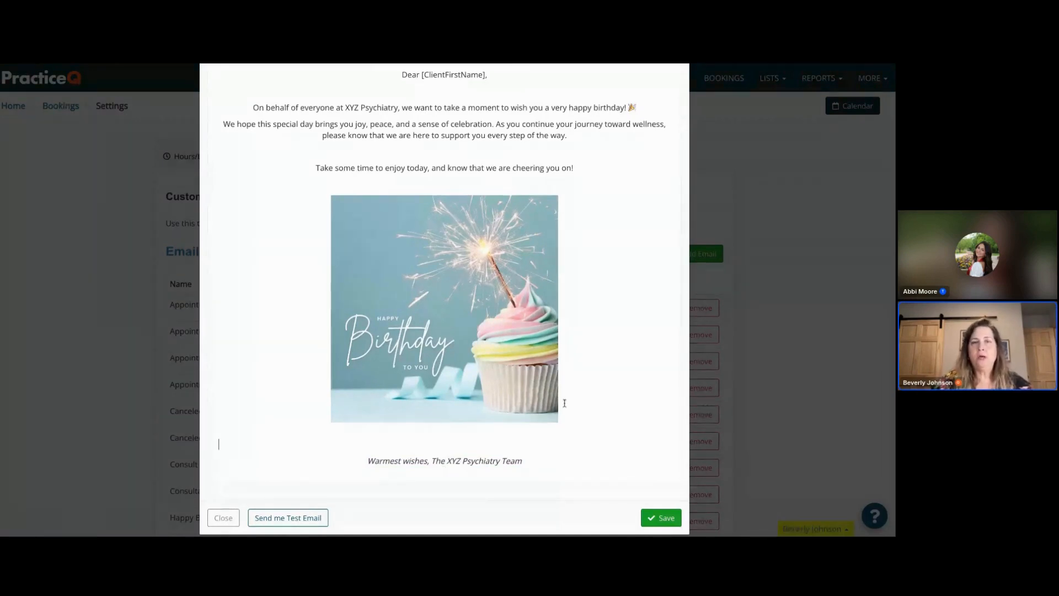
{"action": "scroll", "coordinate": [535, 160], "scroll_direction": "up", "scroll_amount": 4}
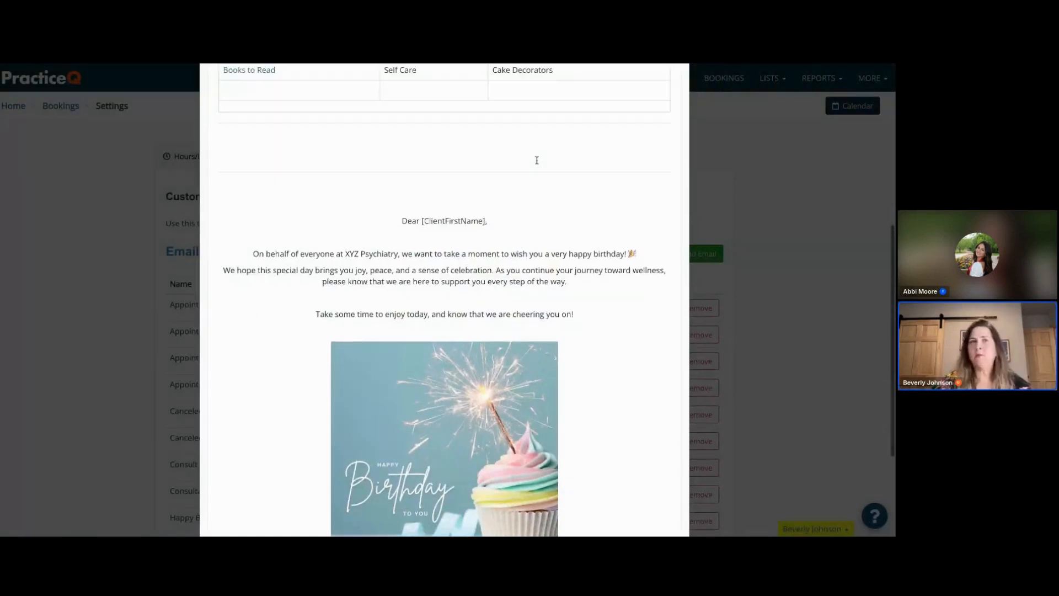
{"action": "scroll", "coordinate": [536, 160], "scroll_direction": "down", "scroll_amount": 4}
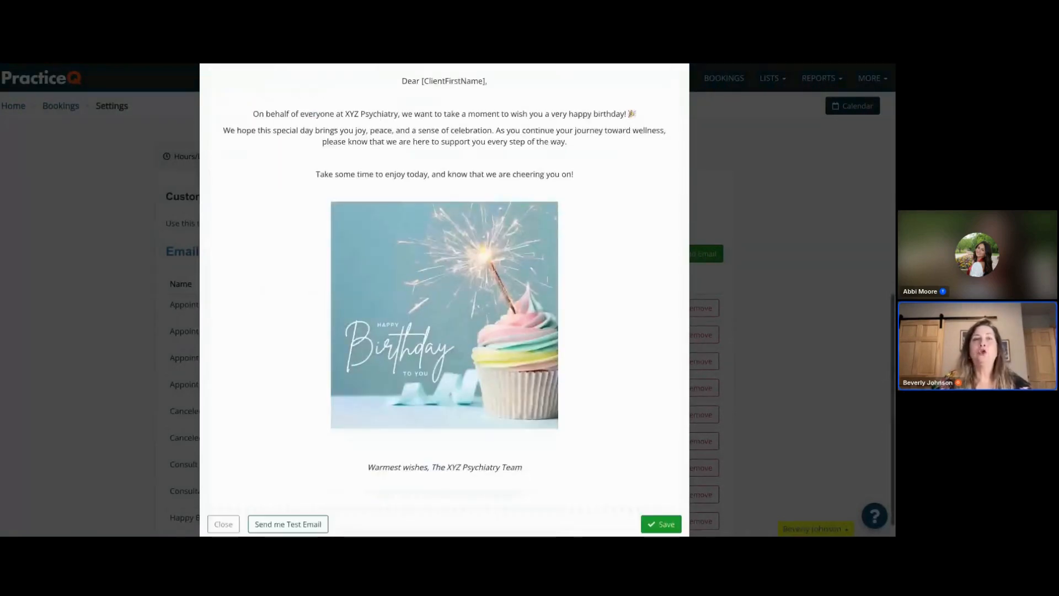
{"action": "scroll", "coordinate": [536, 160], "scroll_direction": "down", "scroll_amount": 1}
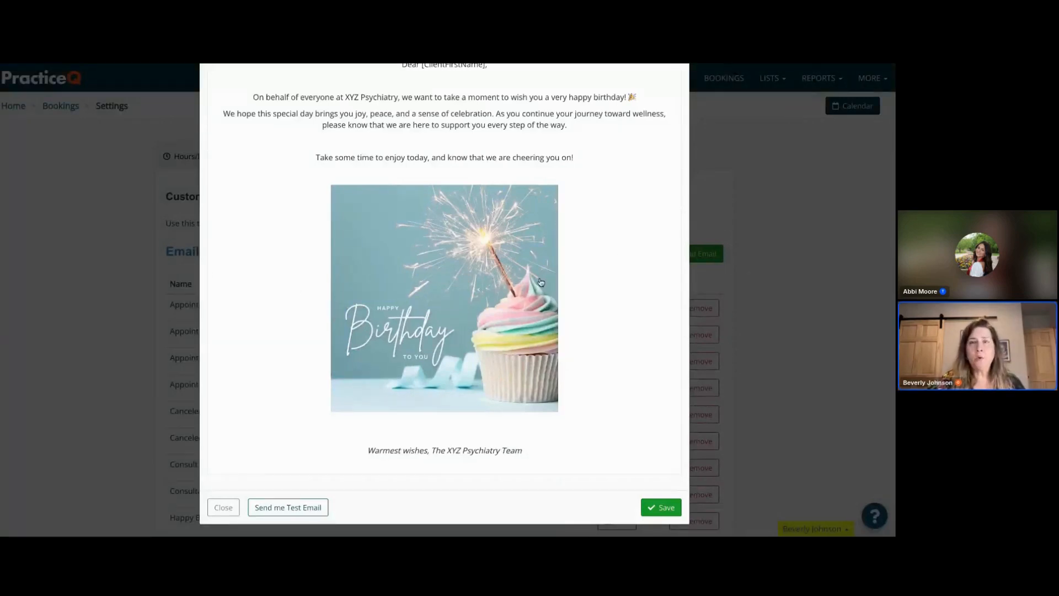
{"action": "left_click", "coordinate": [666, 507]}
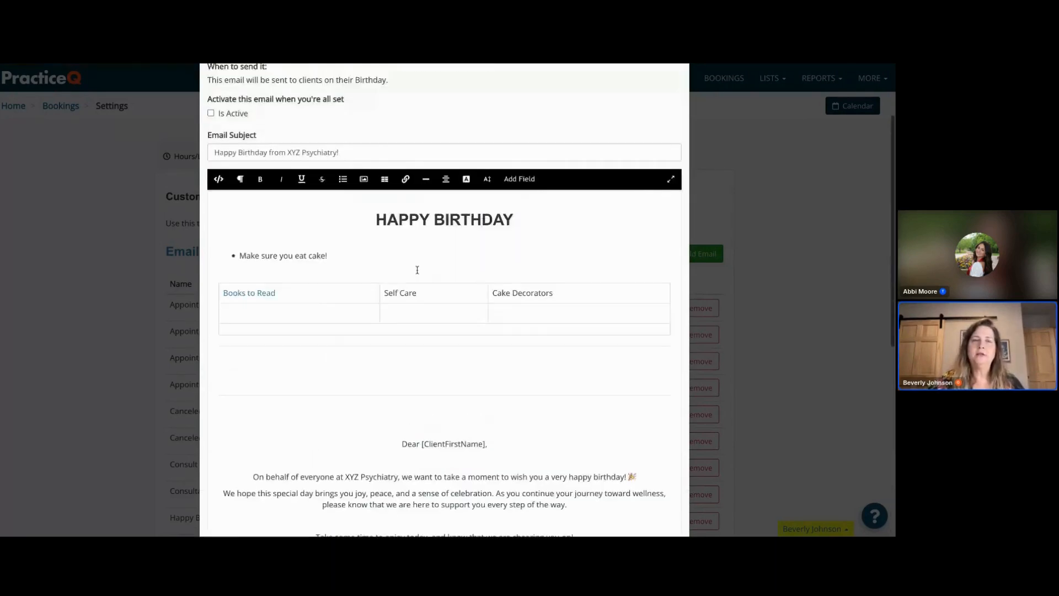
- Mark the birthday template as active and close the template editor
{"action": "left_click", "coordinate": [212, 114]}
{"action": "scroll", "coordinate": [398, 333], "scroll_direction": "down", "scroll_amount": 7}
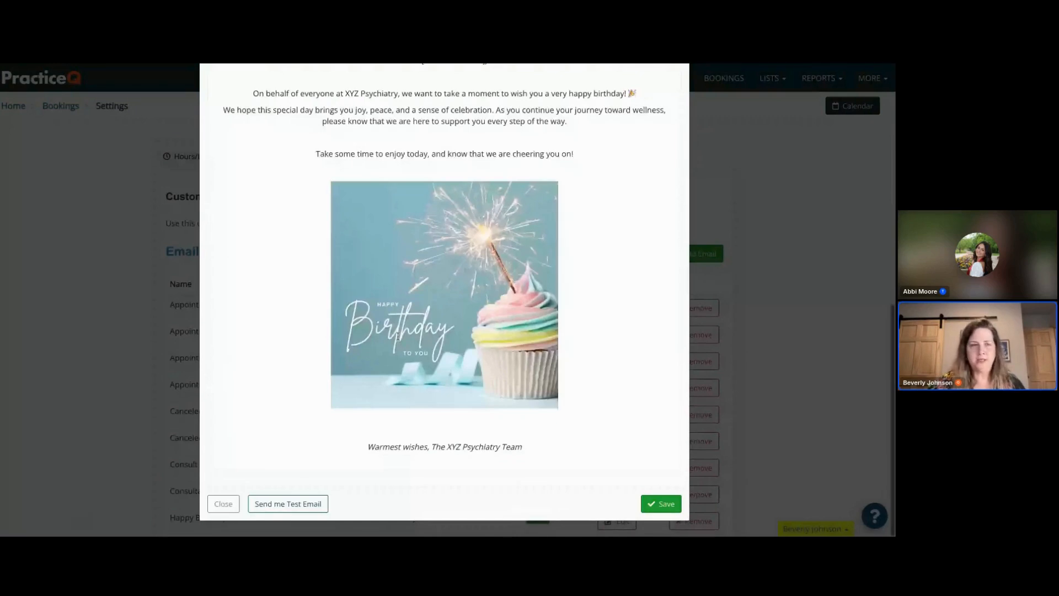
{"action": "left_click", "coordinate": [224, 504]}
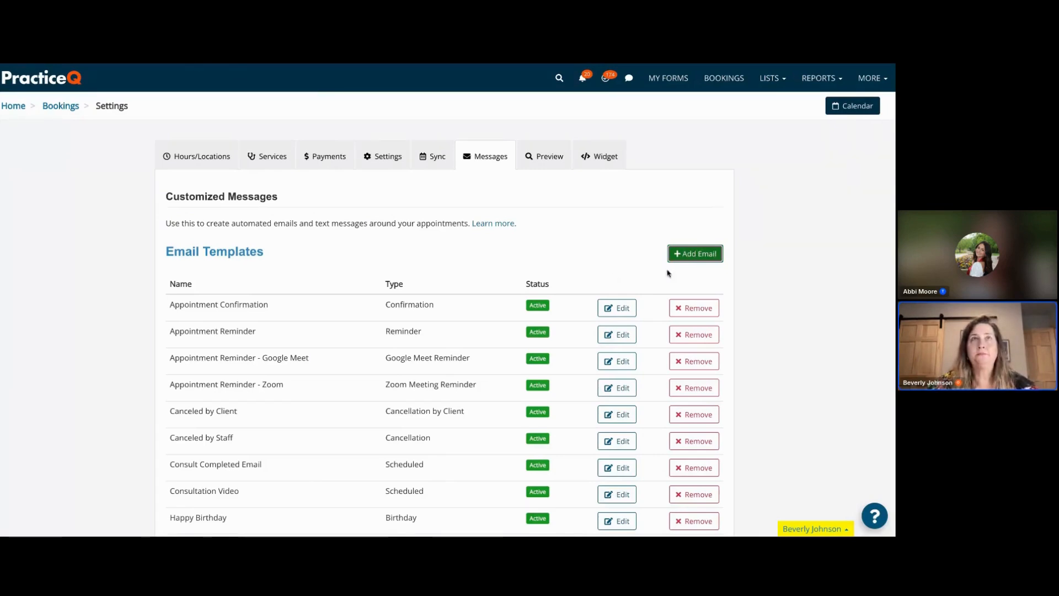
- Start adding a new automated email template
{"action": "left_click", "coordinate": [698, 254]}
{"action": "left_click", "coordinate": [430, 168]}
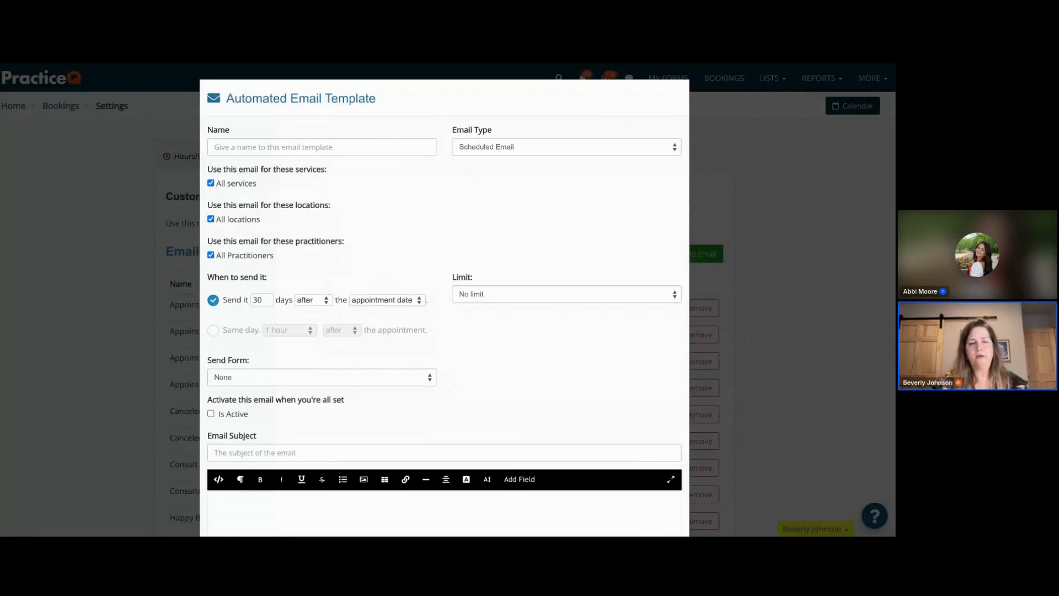
- Switch to ChatGPT and prompt it: "Write an email asking a patient for a review for XYZ Psychiatry"
{"action": "key", "text": "ctrl+Tab"}
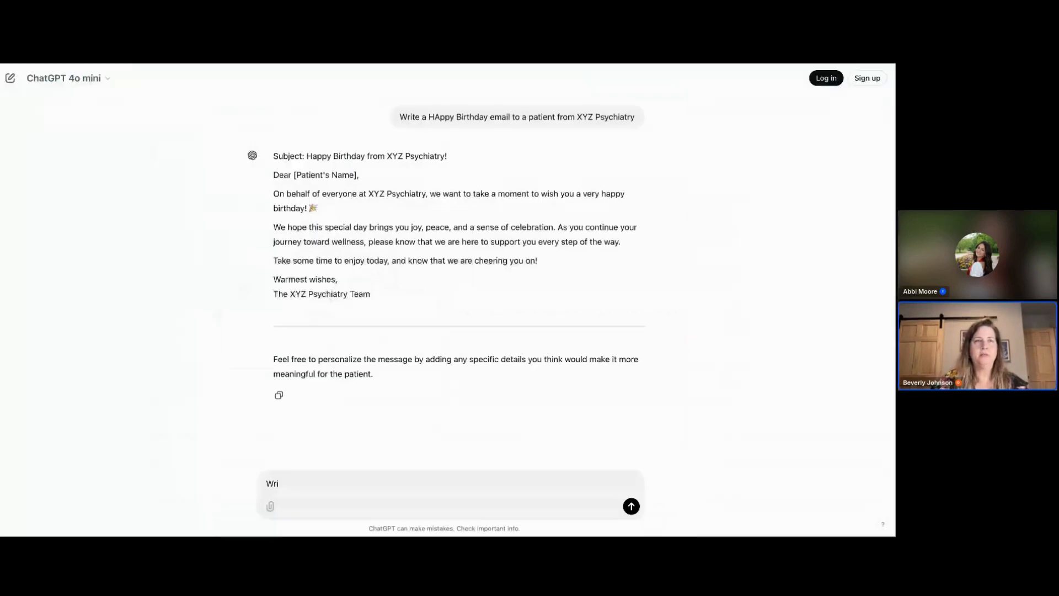
{"action": "left_click", "coordinate": [289, 482]}
{"action": "type", "text": "Writ"}
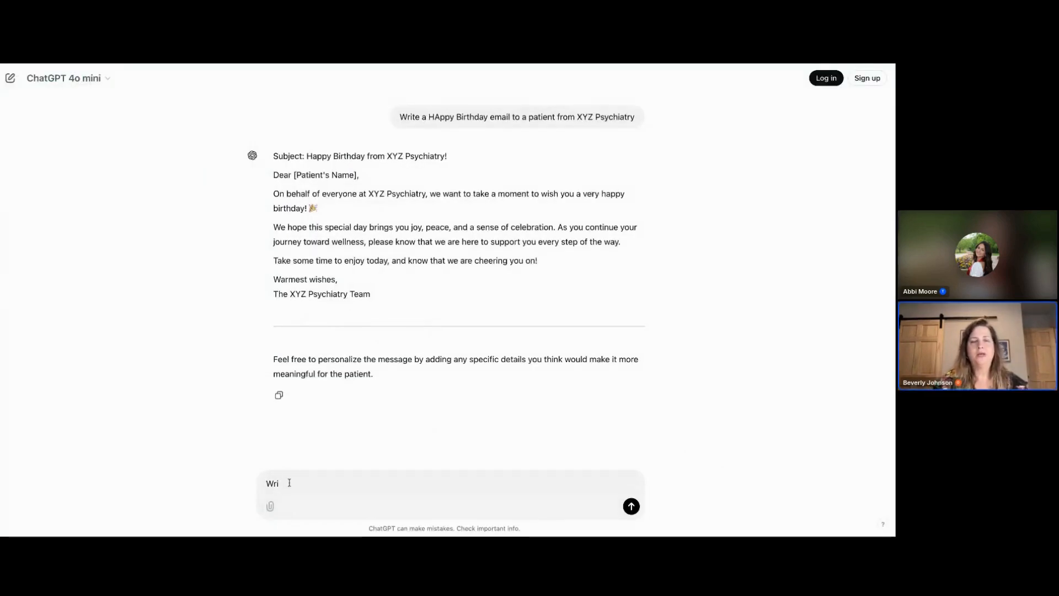
{"action": "type", "text": "e an email "}
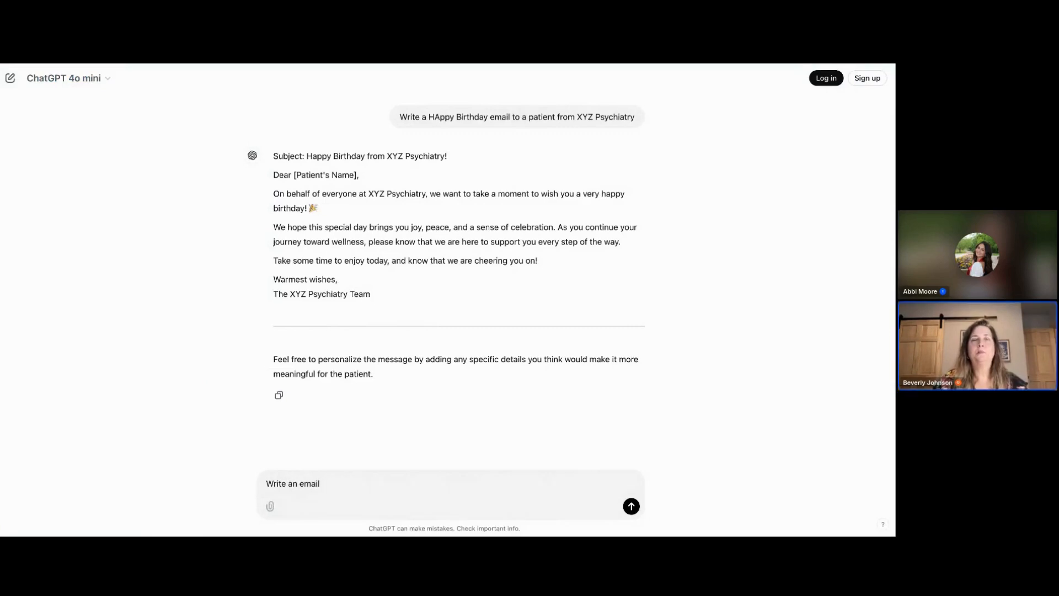
{"action": "type", "text": "a"}
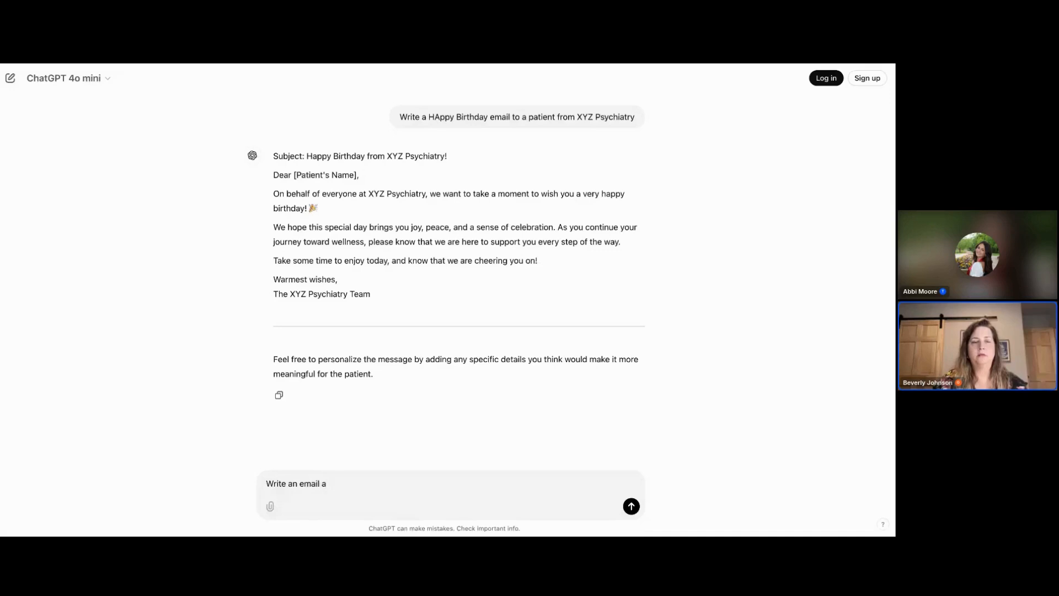
{"action": "type", "text": "sking a p"}
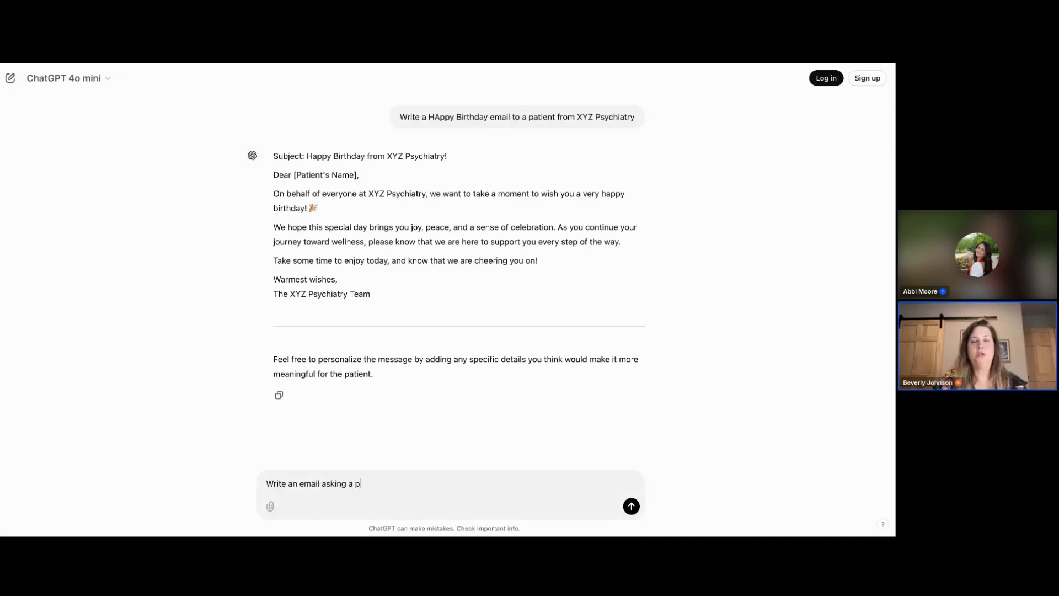
{"action": "type", "text": "atient for a "}
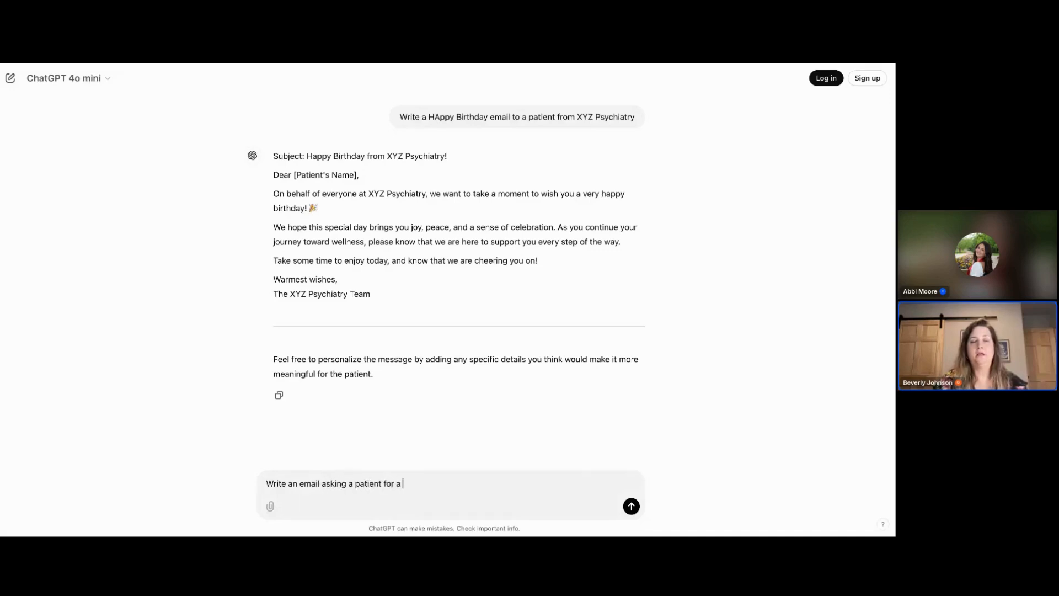
{"action": "type", "text": "review for XYZ "}
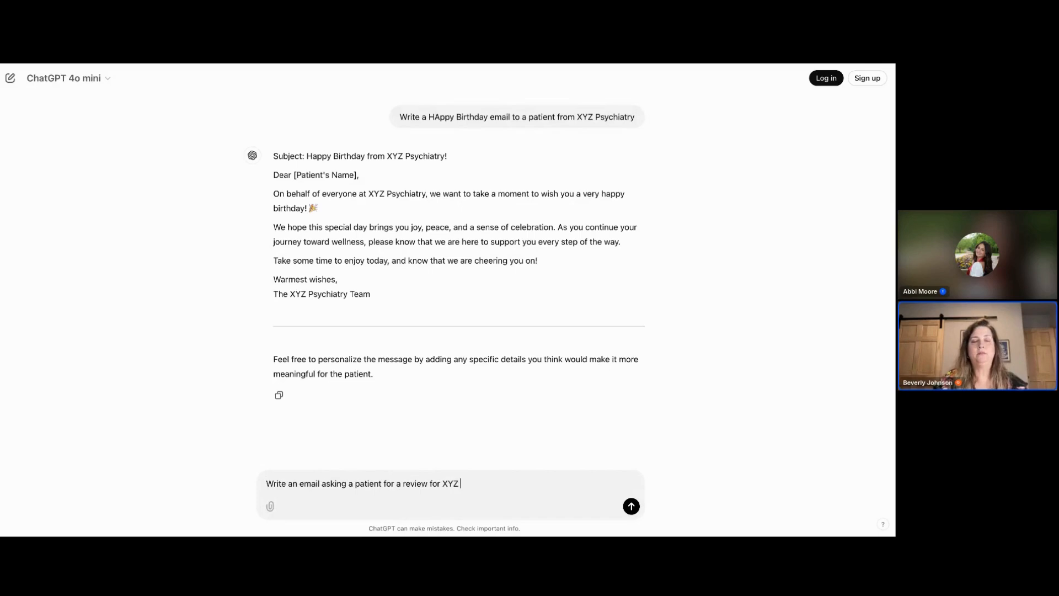
{"action": "type", "text": "Psychiat"}
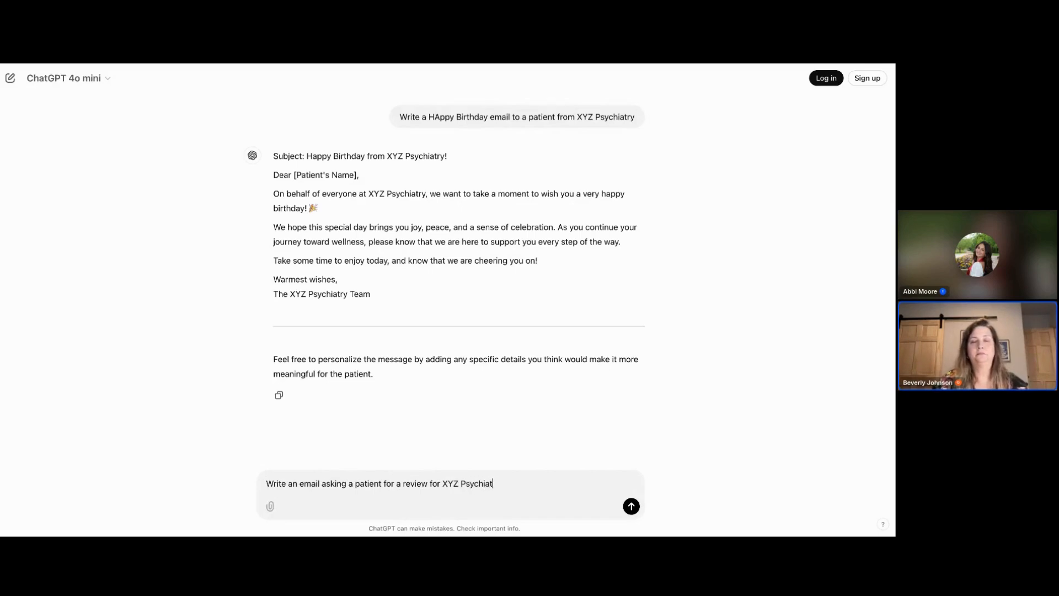
{"action": "type", "text": "ry"}
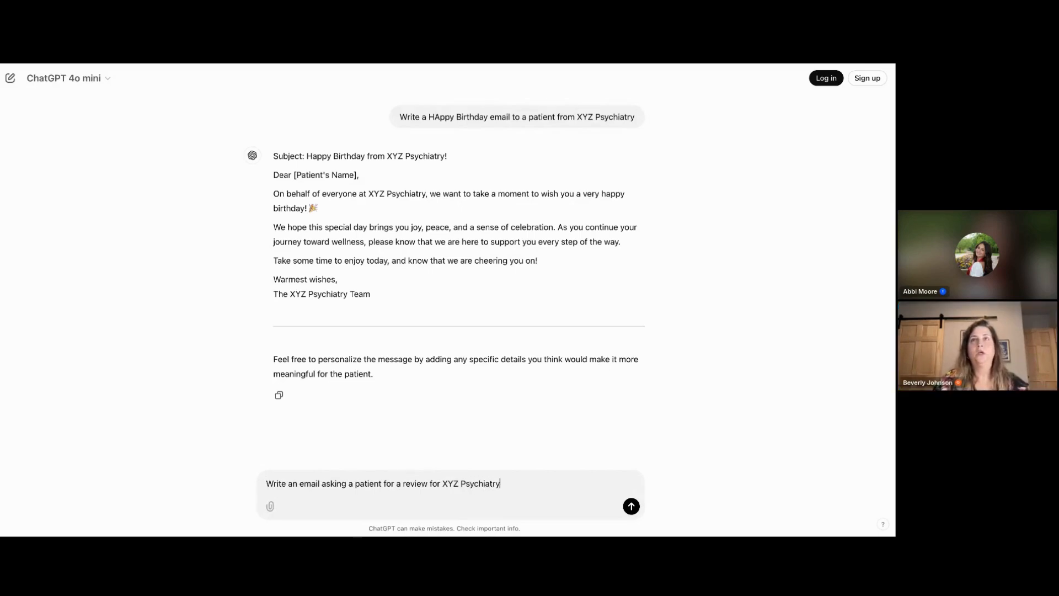
{"action": "key", "text": "Return"}
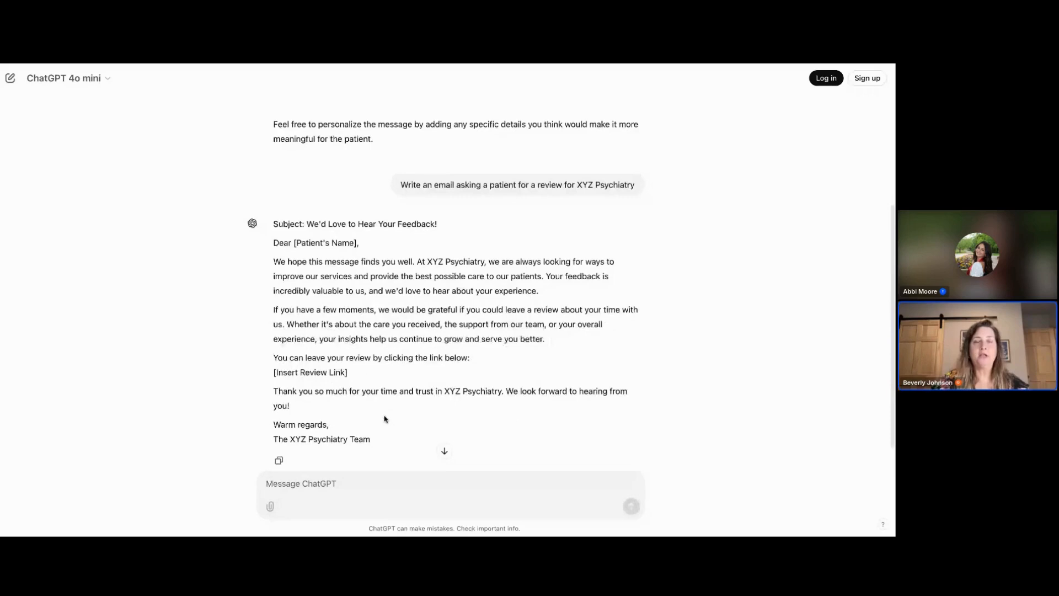
- Copy the generated subject line "We'd Love to Hear Your Feedback!" into the template's Email Subject
{"action": "scroll", "coordinate": [400, 414], "scroll_direction": "down", "scroll_amount": 1}
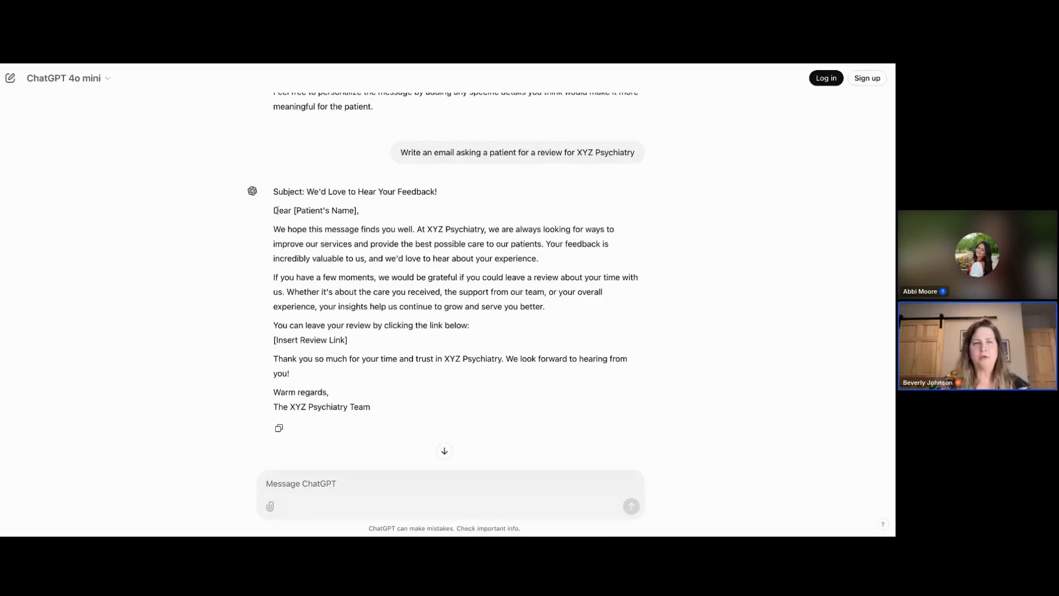
{"action": "left_click_drag", "start_coordinate": [306, 191], "coordinate": [439, 193]}
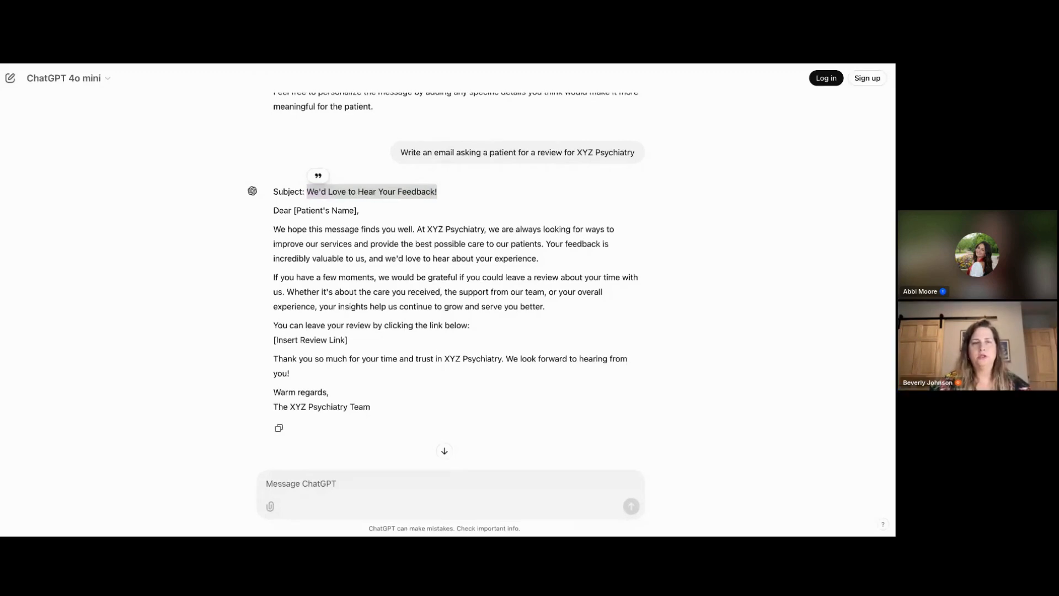
{"action": "left_click", "coordinate": [393, 340]}
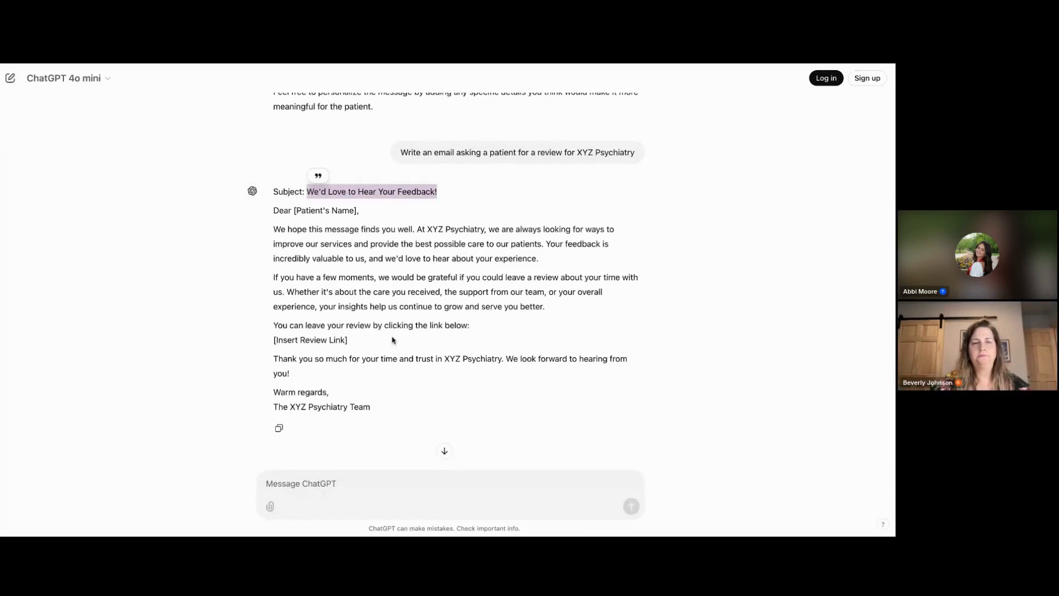
- Copy the generated email body from ChatGPT into the new template's message body
{"action": "left_click_drag", "start_coordinate": [272, 209], "coordinate": [378, 403]}
{"action": "left_click", "coordinate": [294, 65]}
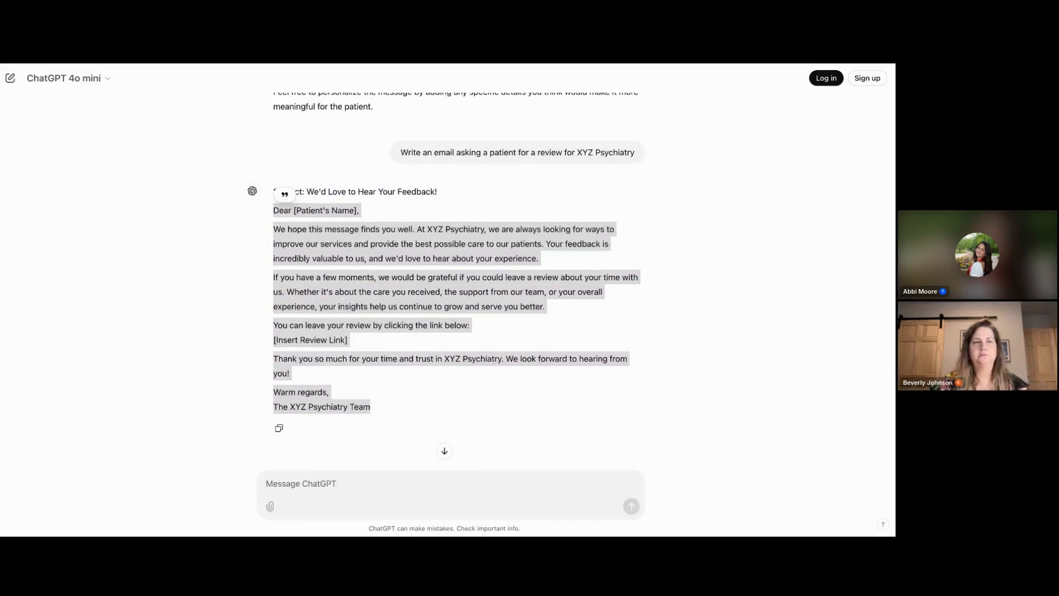
{"action": "key", "text": "alt+Tab"}
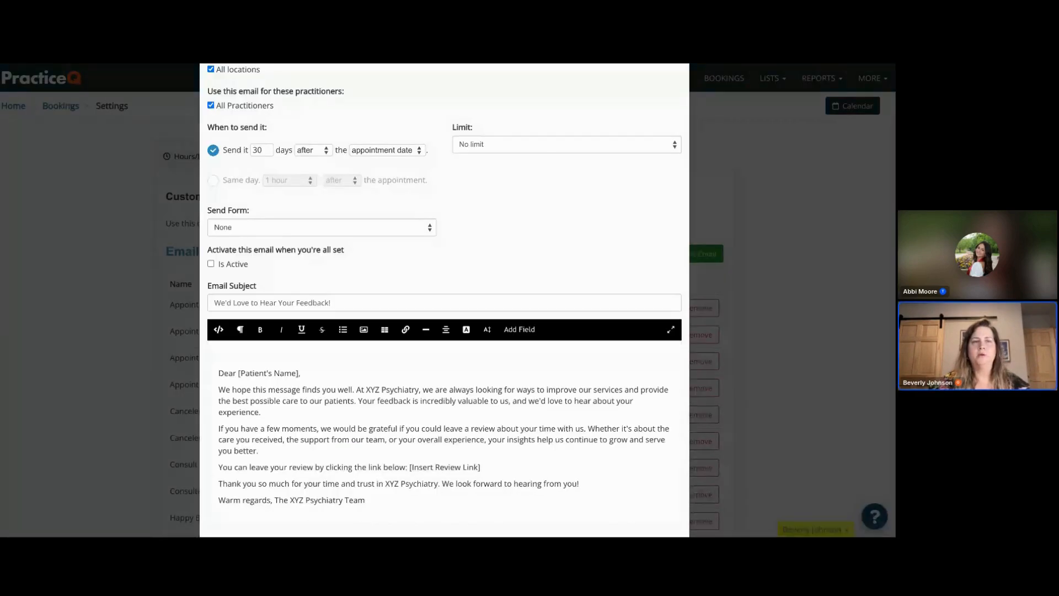
- Name the new email template "Leave a Review"
{"action": "scroll", "coordinate": [404, 187], "scroll_direction": "up", "scroll_amount": 3}
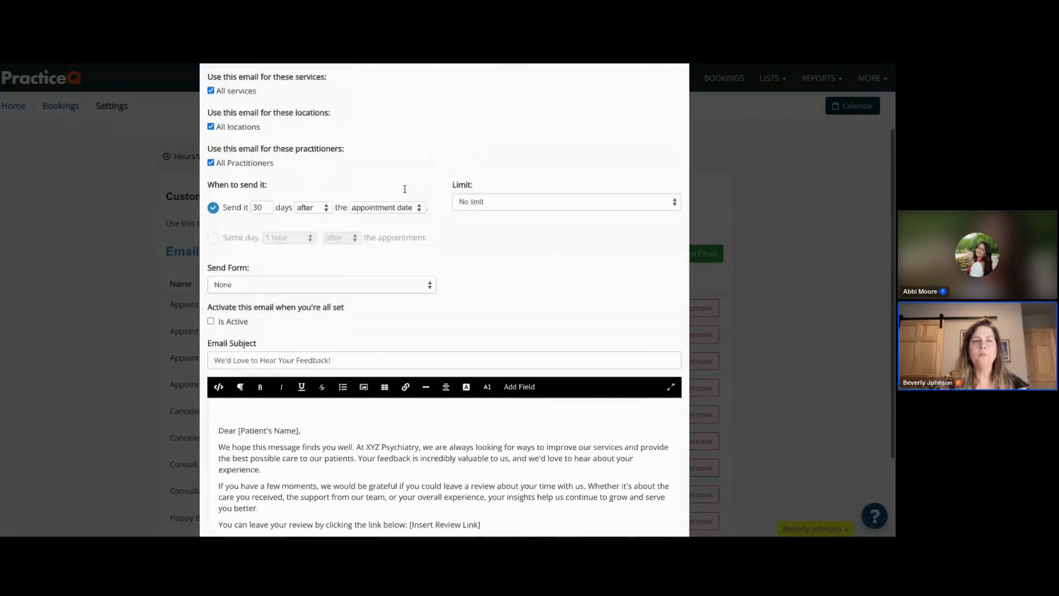
{"action": "left_click", "coordinate": [360, 144]}
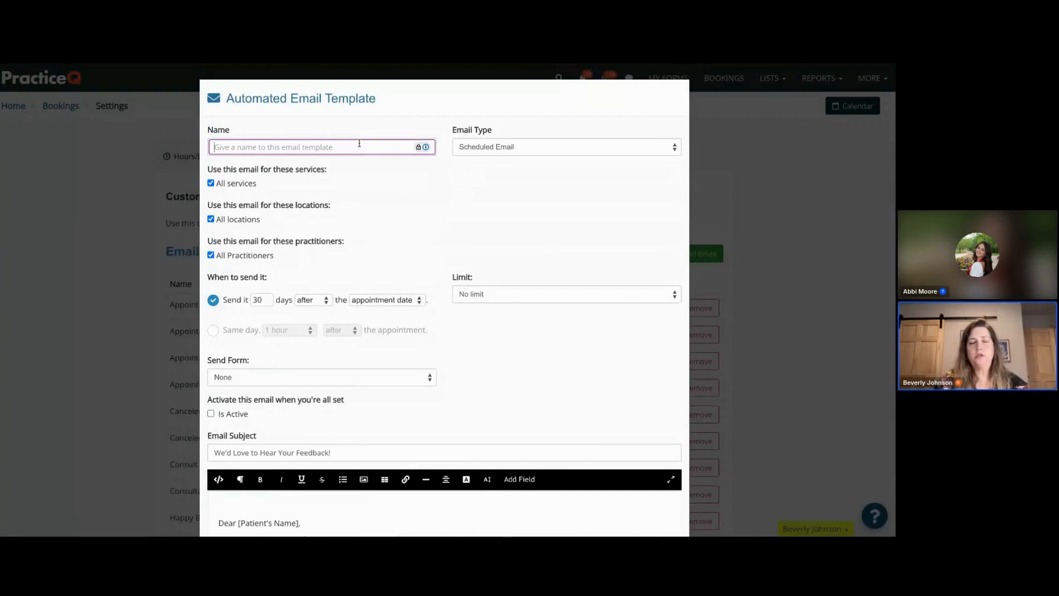
{"action": "type", "text": "Leave a REview"}
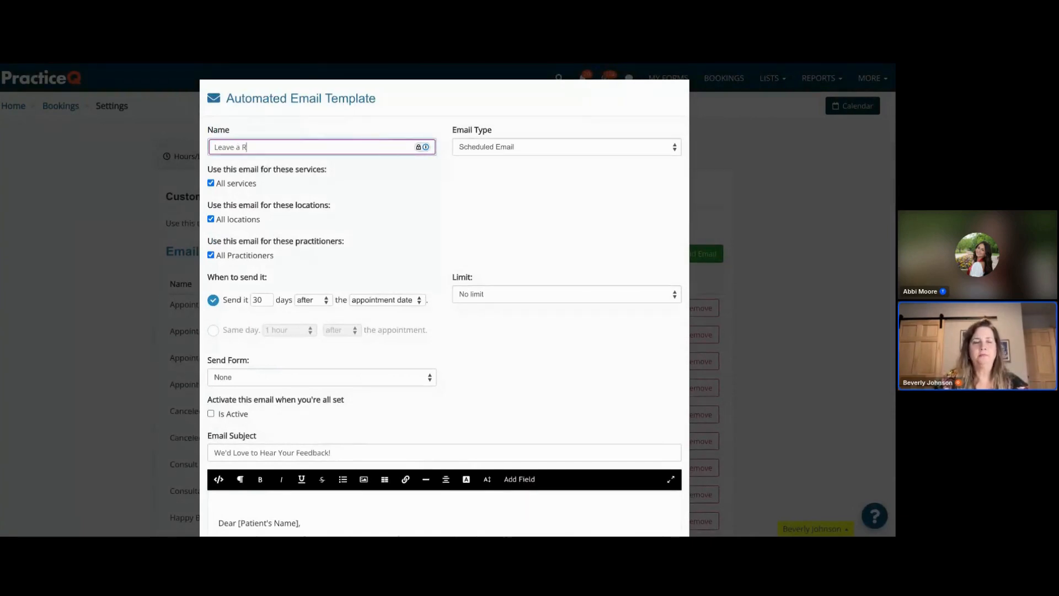
{"action": "key", "text": "BackSpace"}
{"action": "key", "text": "BackSpace"}
{"action": "key", "text": "BackSpace"}
{"action": "key", "text": "BackSpace"}
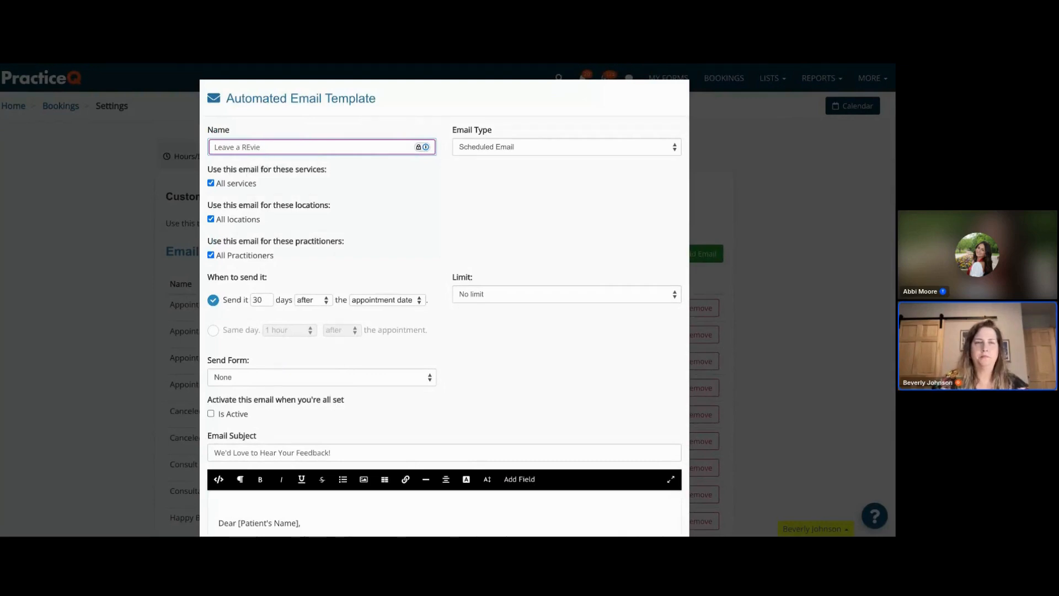
{"action": "type", "text": "view"}
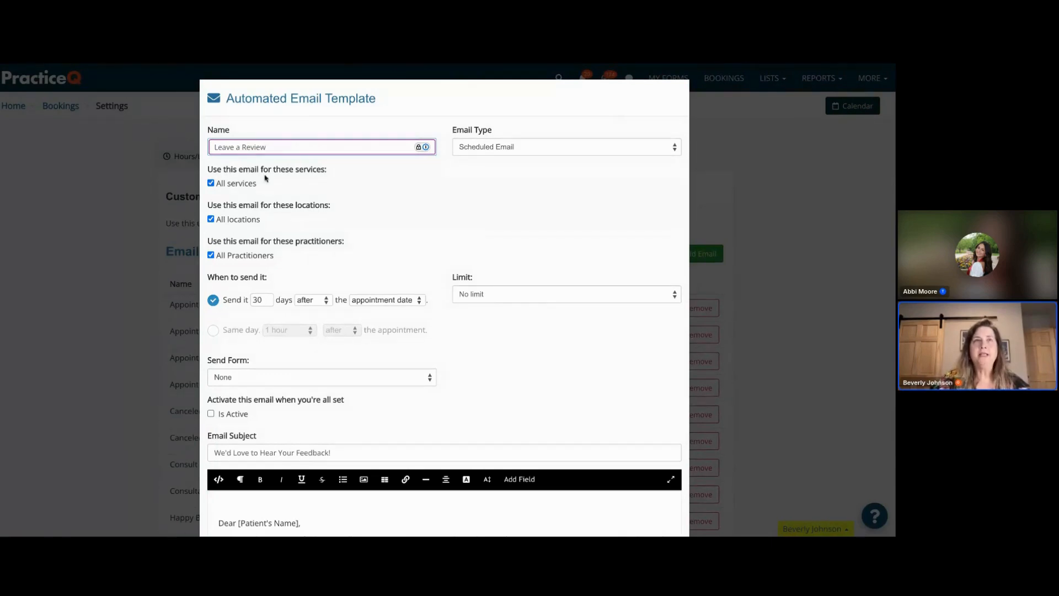
- Examine the individual services, locations and practitioners the template can be limited to, keeping all of them selected
{"action": "left_click", "coordinate": [211, 184]}
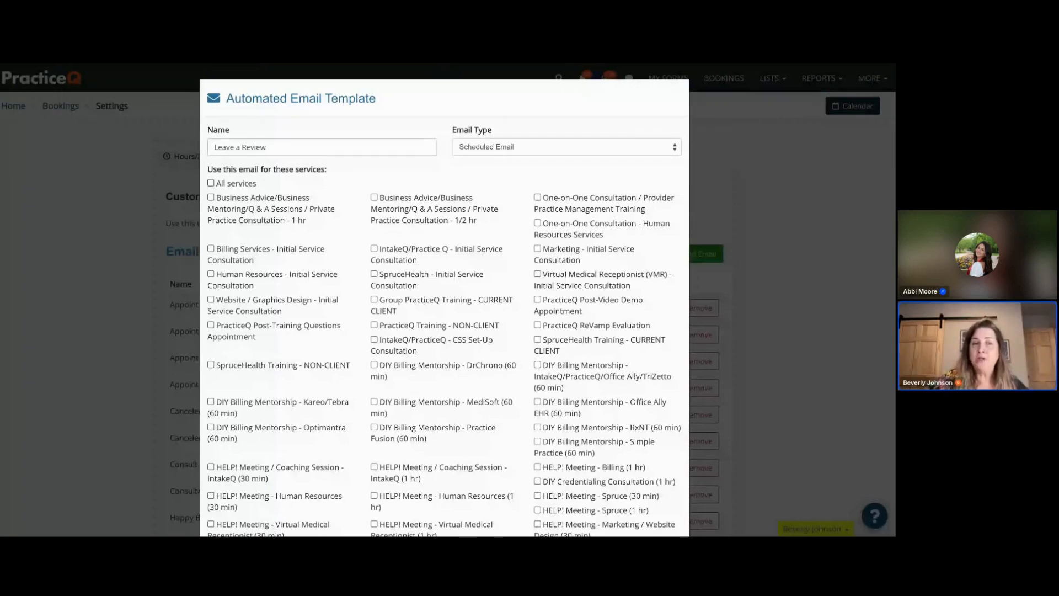
{"action": "left_click", "coordinate": [210, 184]}
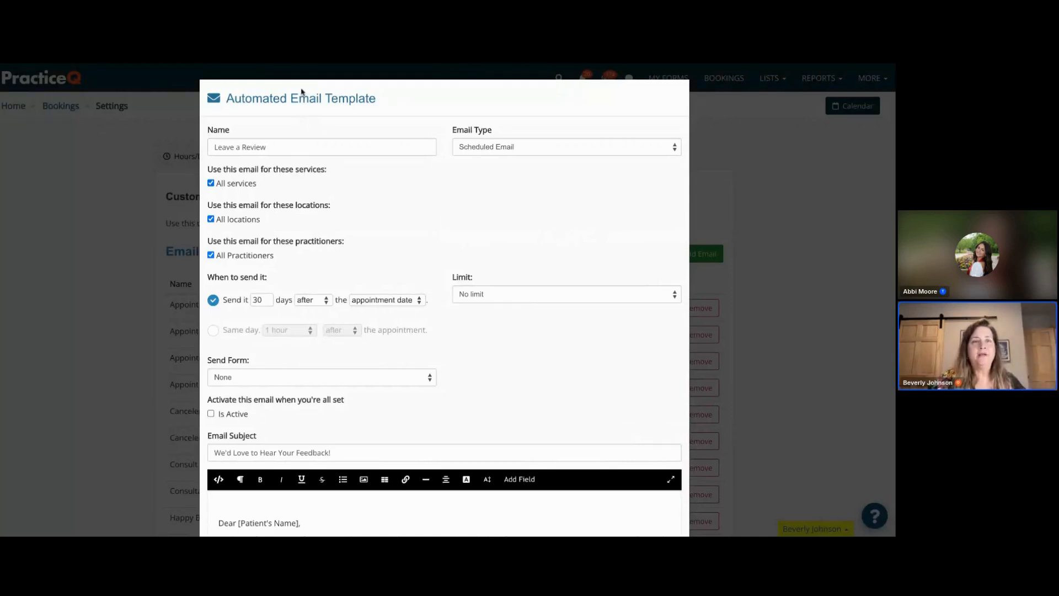
{"action": "left_click", "coordinate": [211, 219]}
{"action": "left_click", "coordinate": [210, 219]}
{"action": "left_click", "coordinate": [211, 219]}
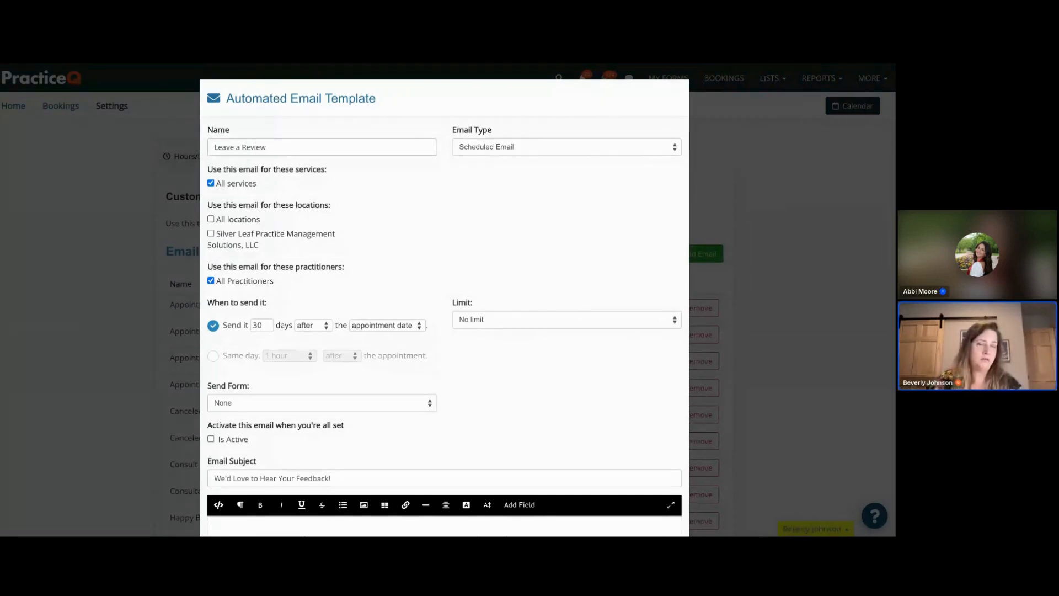
{"action": "left_click", "coordinate": [210, 219]}
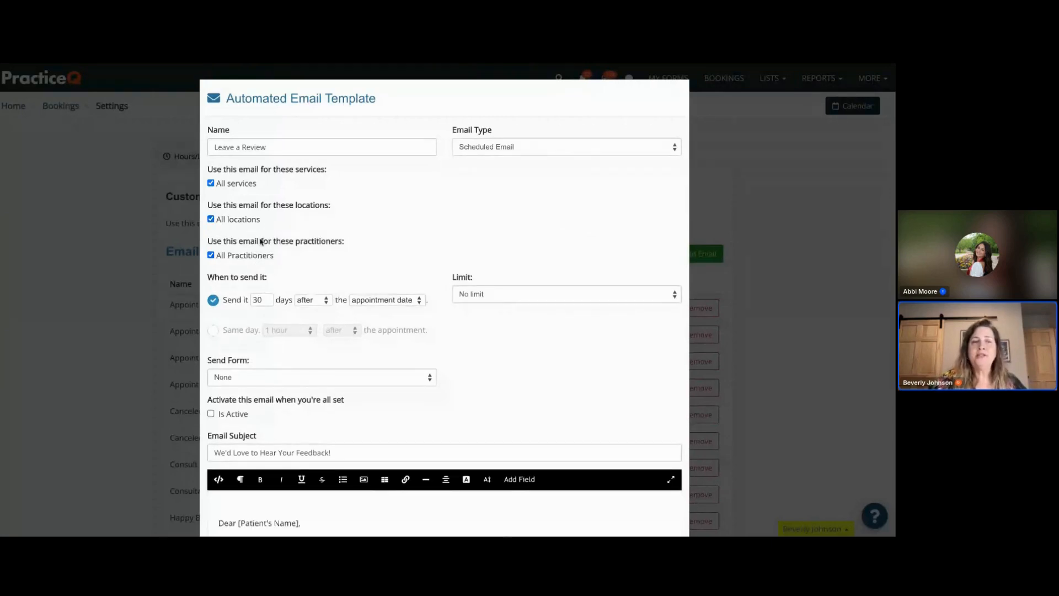
{"action": "left_click", "coordinate": [211, 255]}
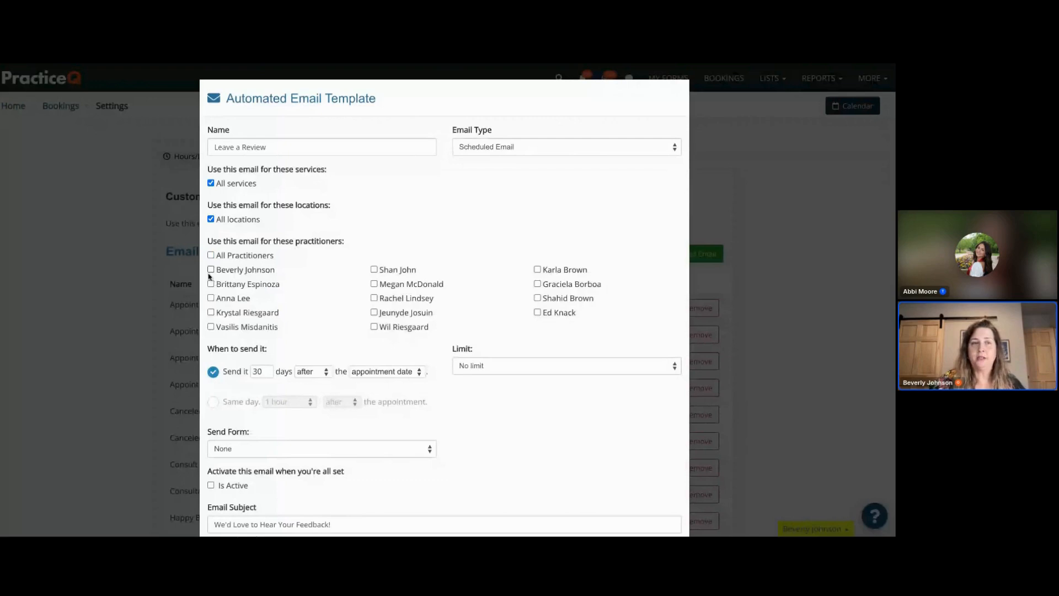
{"action": "left_click", "coordinate": [210, 257]}
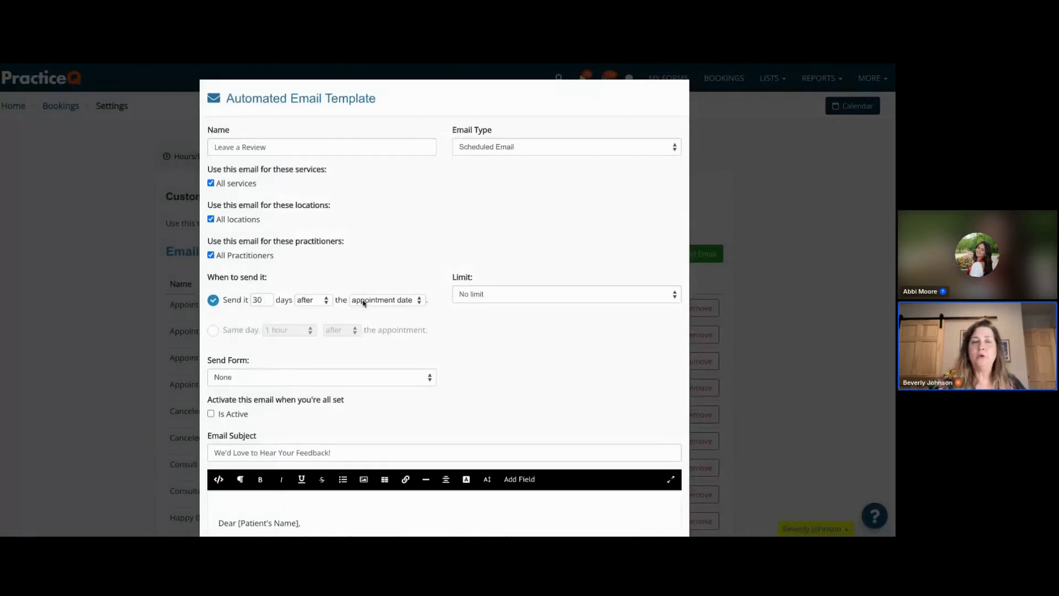
- Set the email to send the same day, 2 hours after the appointment
{"action": "left_click", "coordinate": [317, 301]}
{"action": "left_click", "coordinate": [368, 302]}
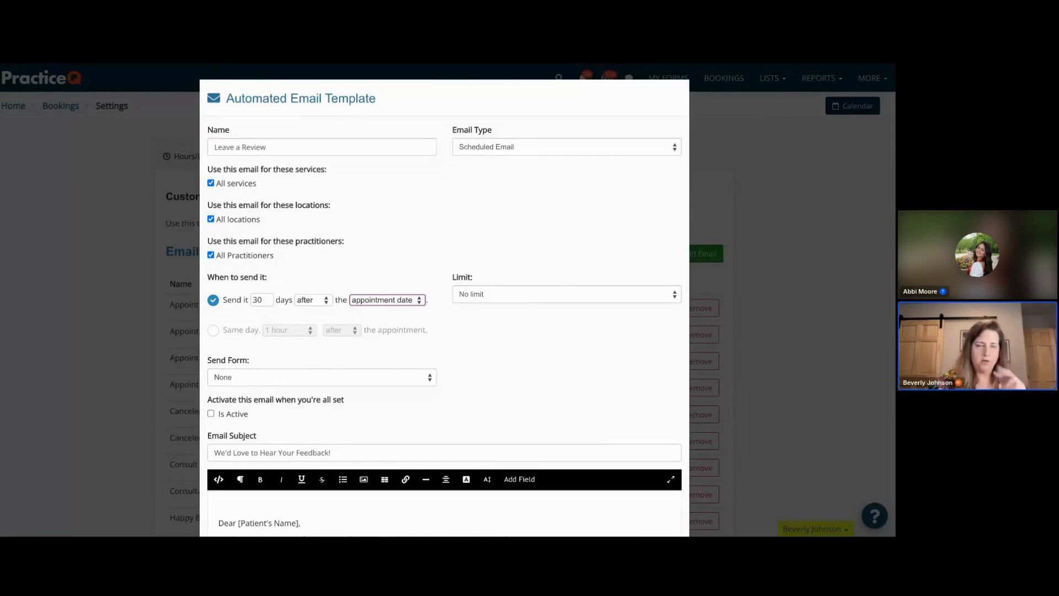
{"action": "left_click", "coordinate": [213, 331]}
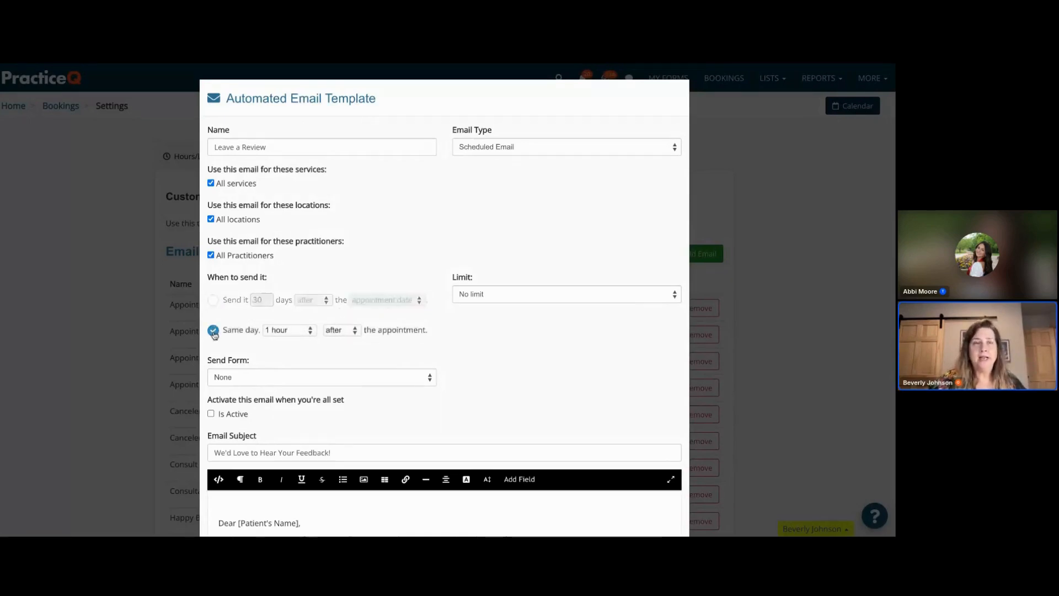
{"action": "left_click", "coordinate": [304, 331]}
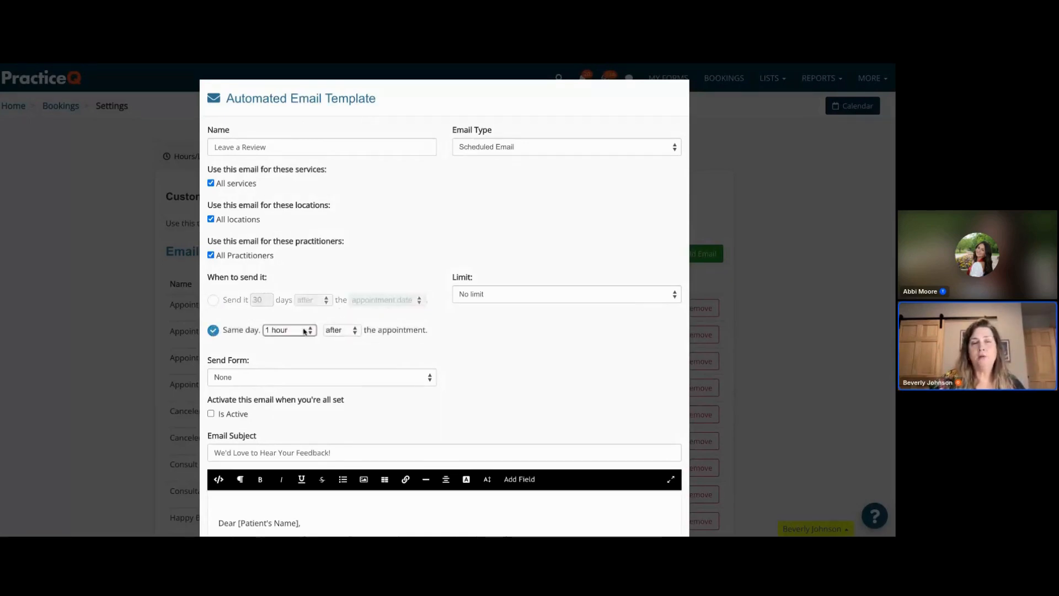
{"action": "left_click", "coordinate": [291, 351]}
{"action": "left_click", "coordinate": [342, 332]}
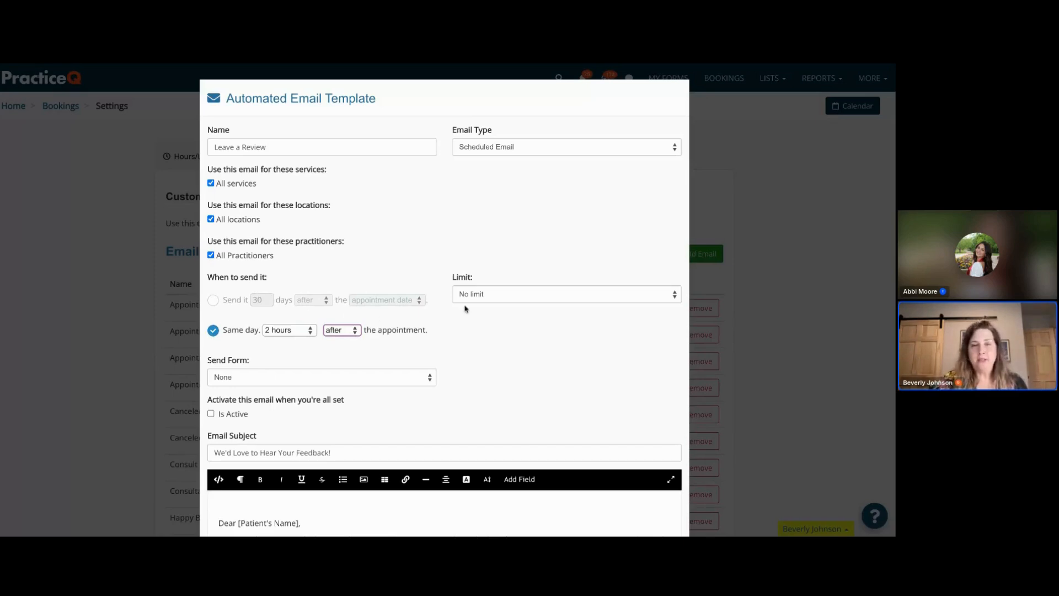
- Limit the template to send no more than 3 emails per client
{"action": "left_click", "coordinate": [514, 299]}
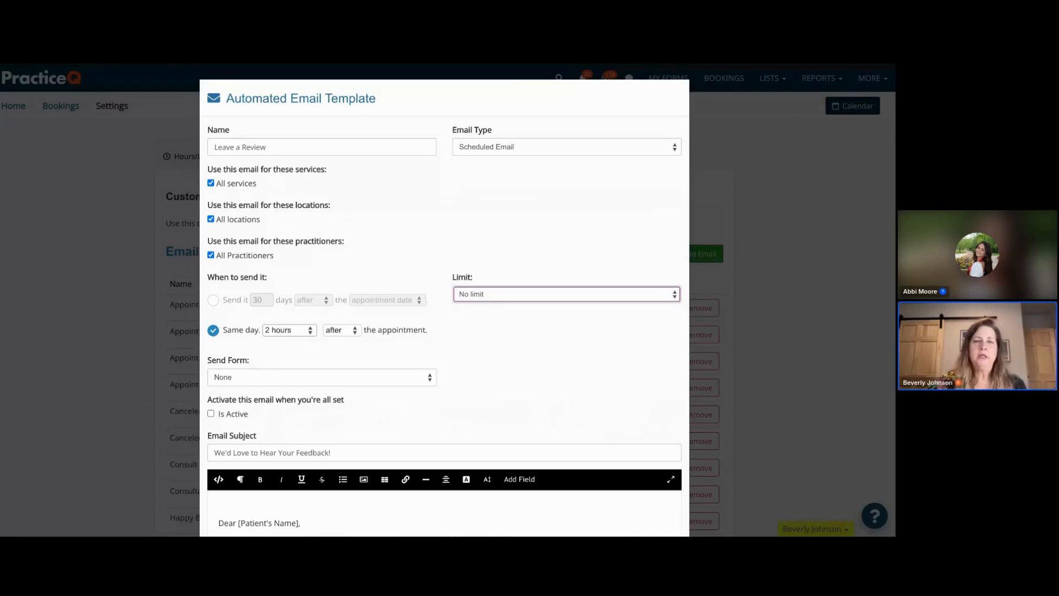
{"action": "left_click", "coordinate": [488, 336]}
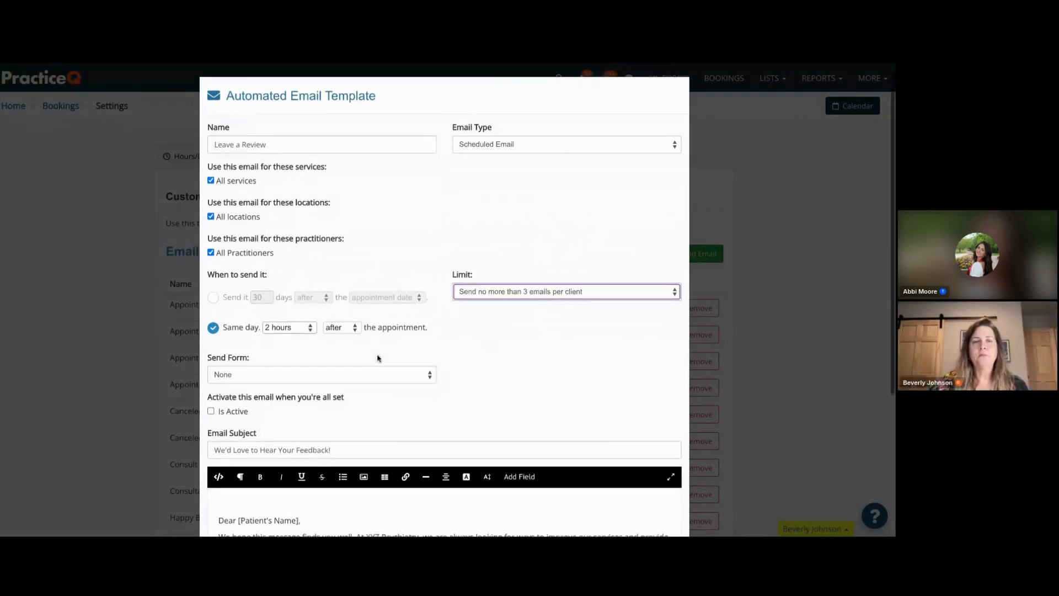
- Add a blank line after the greeting line in the email body
{"action": "scroll", "coordinate": [378, 359], "scroll_direction": "down", "scroll_amount": 2}
{"action": "scroll", "coordinate": [378, 359], "scroll_direction": "down", "scroll_amount": 1}
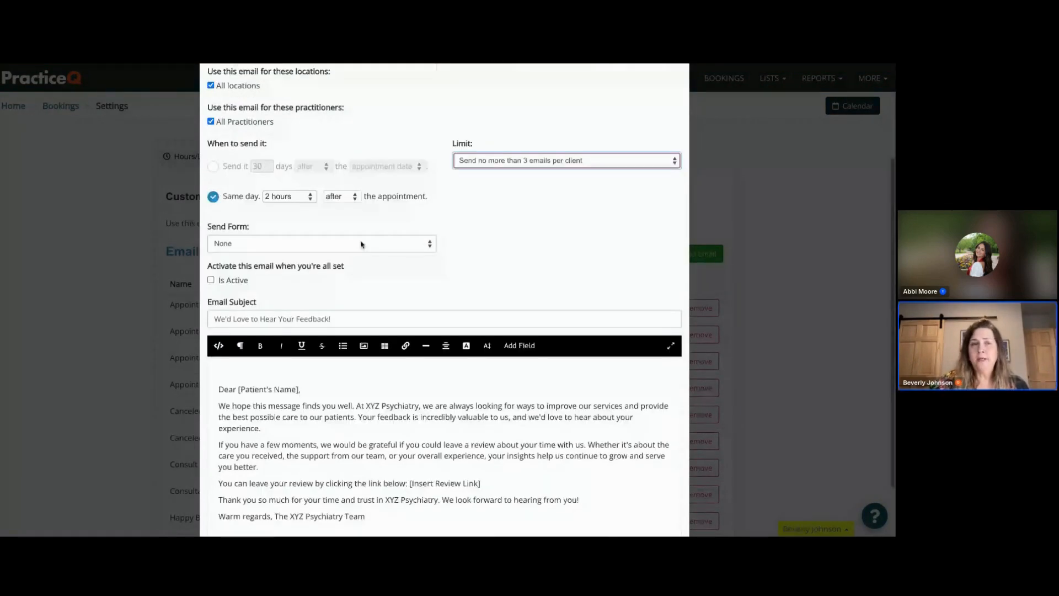
{"action": "scroll", "coordinate": [361, 245], "scroll_direction": "up", "scroll_amount": 1}
{"action": "scroll", "coordinate": [361, 244], "scroll_direction": "down", "scroll_amount": 1}
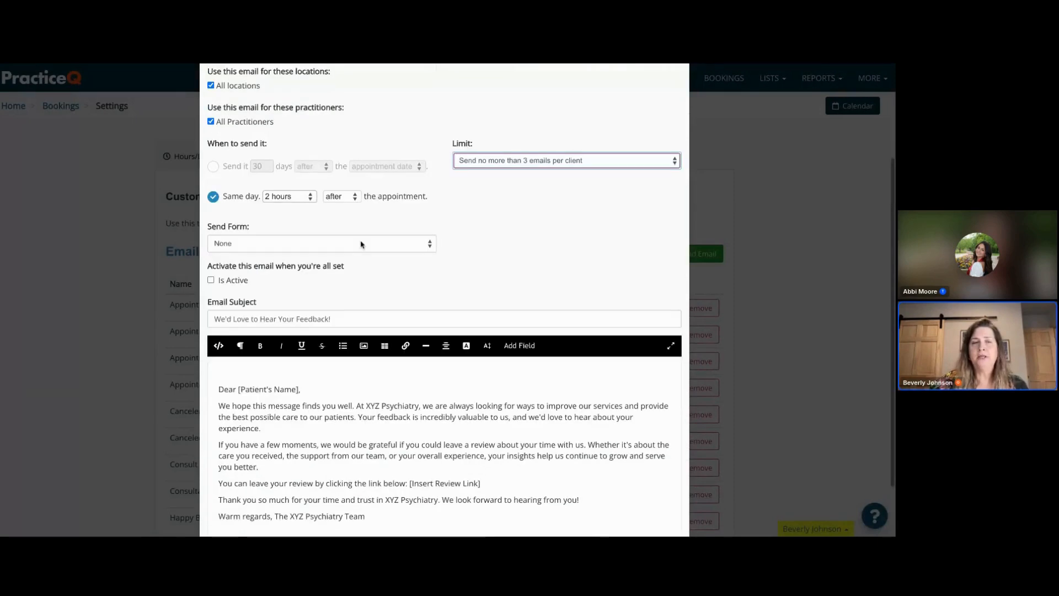
{"action": "left_click", "coordinate": [356, 248]}
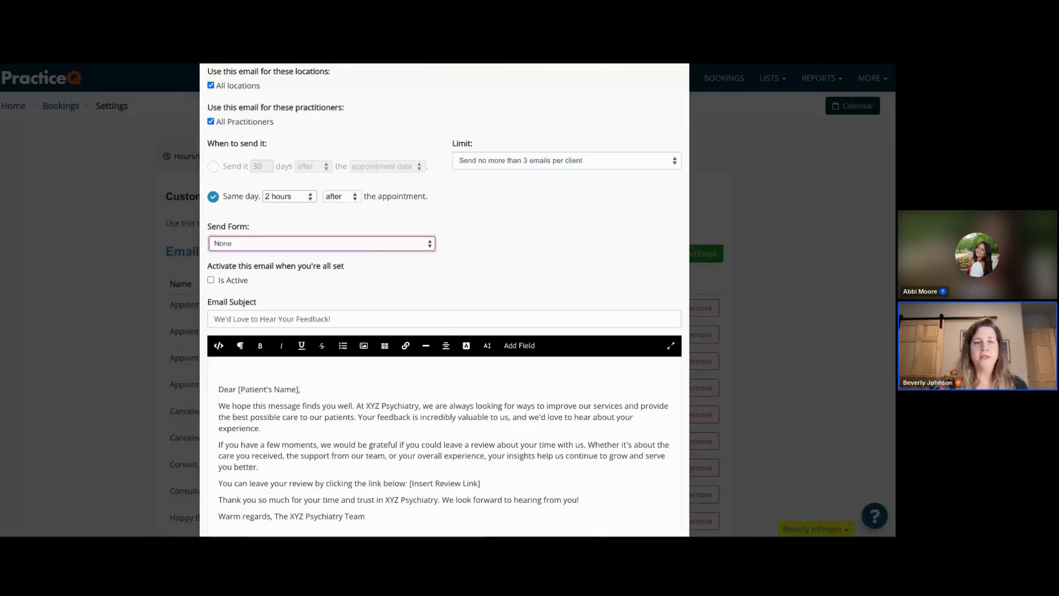
{"action": "scroll", "coordinate": [457, 279], "scroll_direction": "down", "scroll_amount": 1}
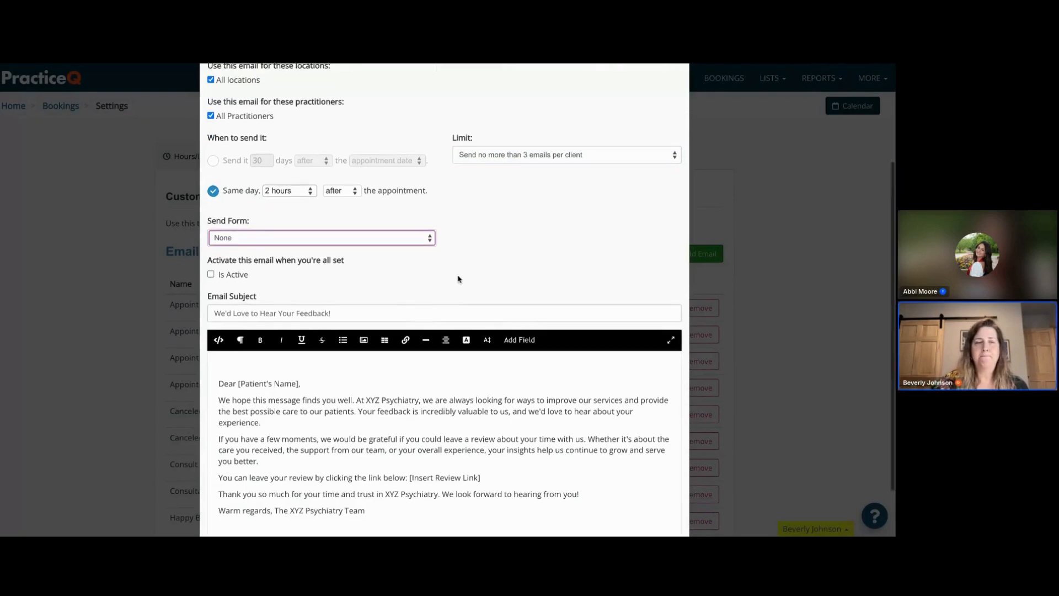
{"action": "left_click", "coordinate": [319, 322]}
{"action": "key", "text": "Return"}
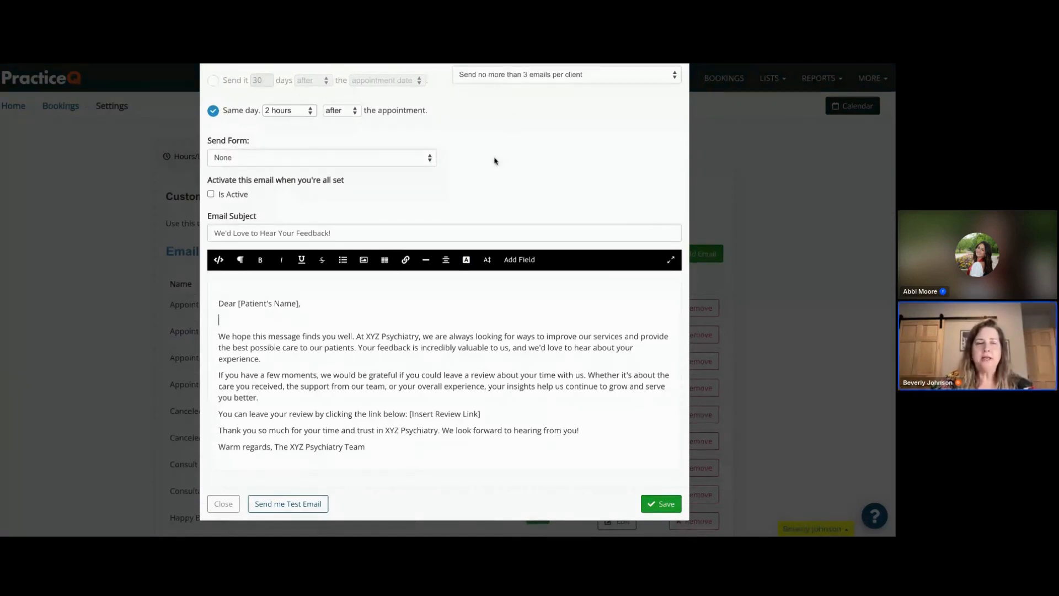
- Replace the [Patient's Name] placeholder in the greeting with the Client First Name field
{"action": "left_click_drag", "start_coordinate": [299, 303], "coordinate": [240, 303]}
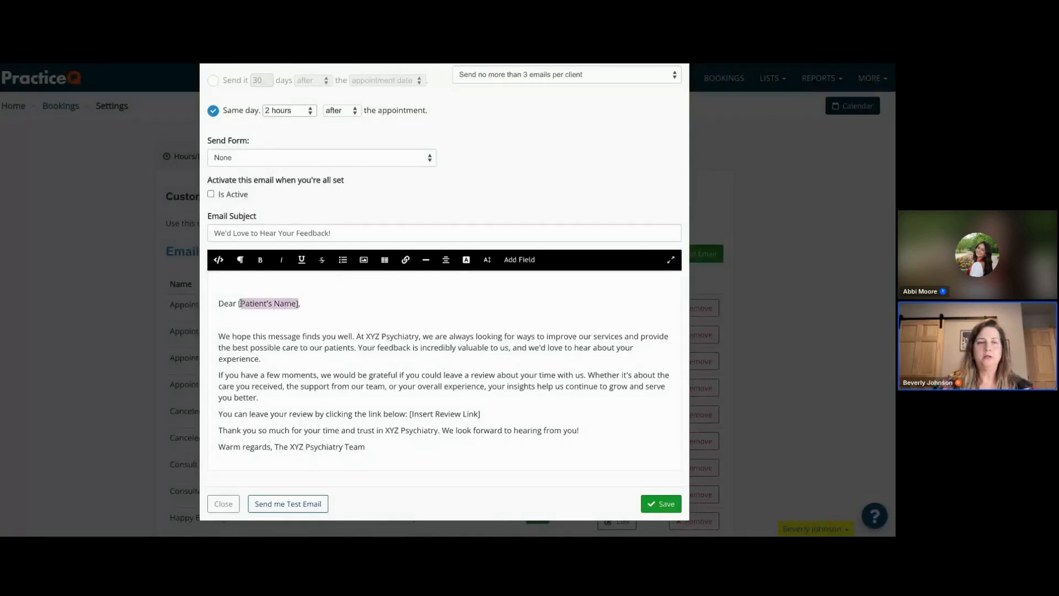
{"action": "key", "text": "BackSpace"}
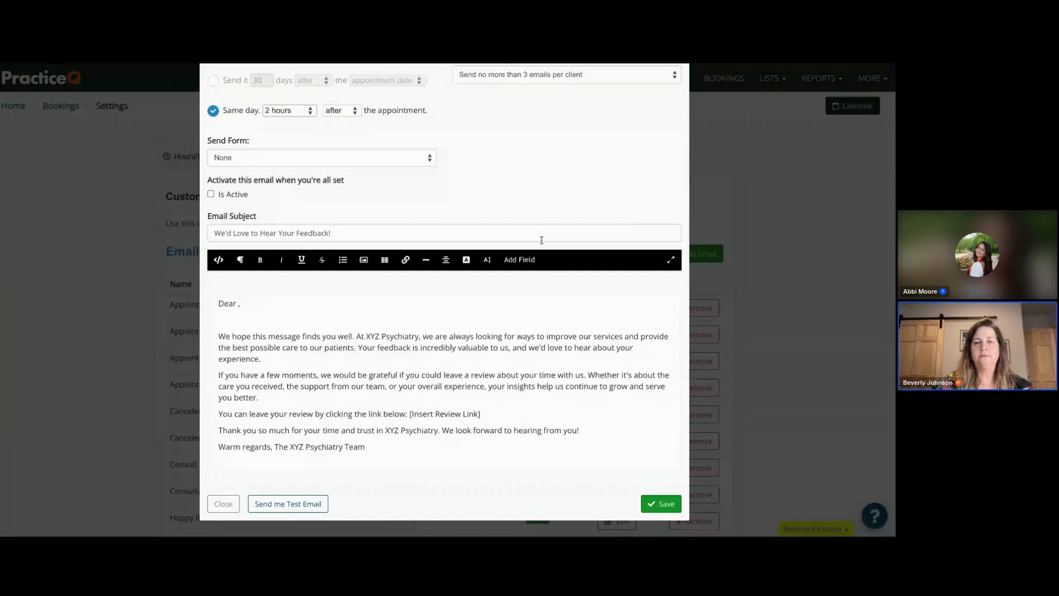
{"action": "left_click", "coordinate": [519, 259]}
{"action": "left_click", "coordinate": [521, 330]}
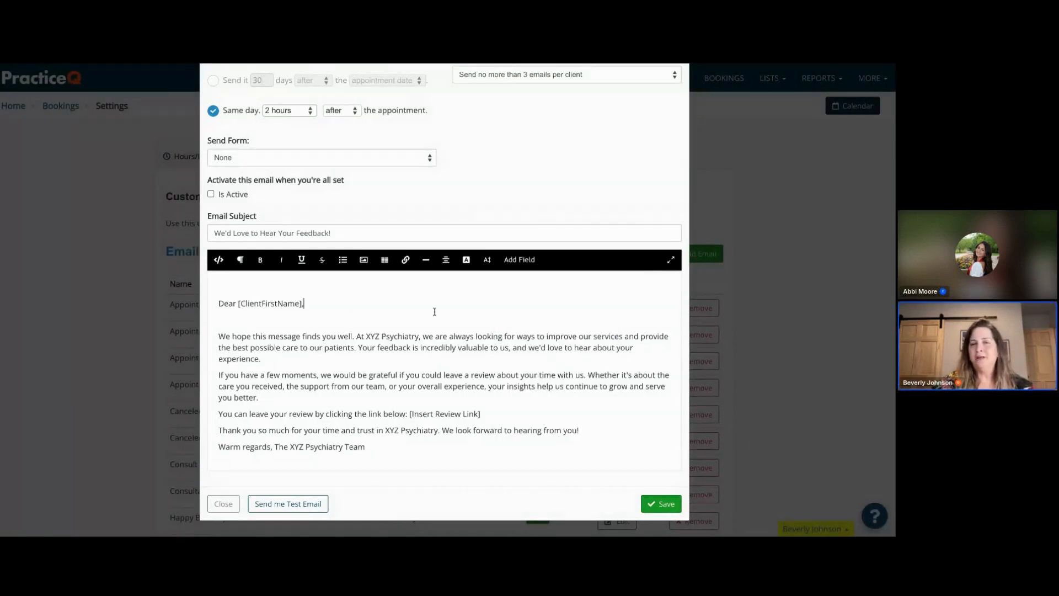
{"action": "left_click", "coordinate": [524, 263]}
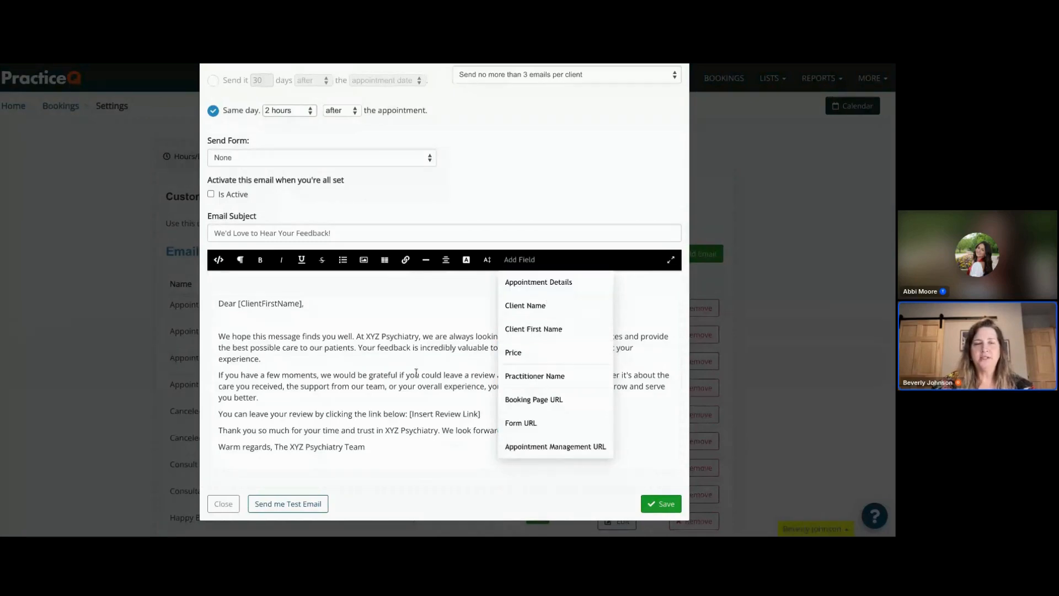
{"action": "left_click", "coordinate": [441, 317]}
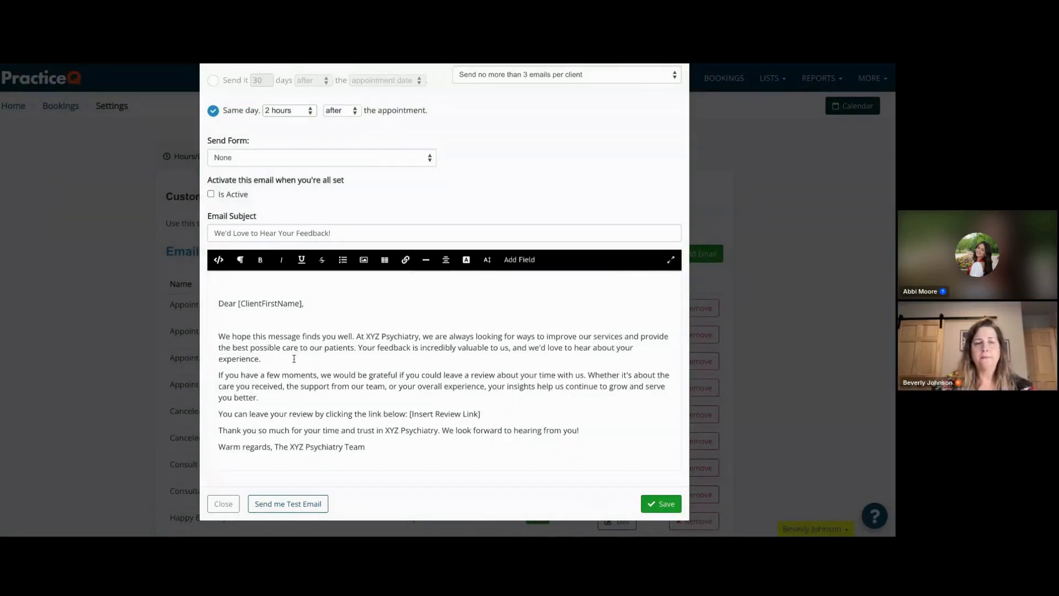
- Delete the [Insert Review Link] placeholder and add blank lines below the review sentence
{"action": "left_click", "coordinate": [502, 416]}
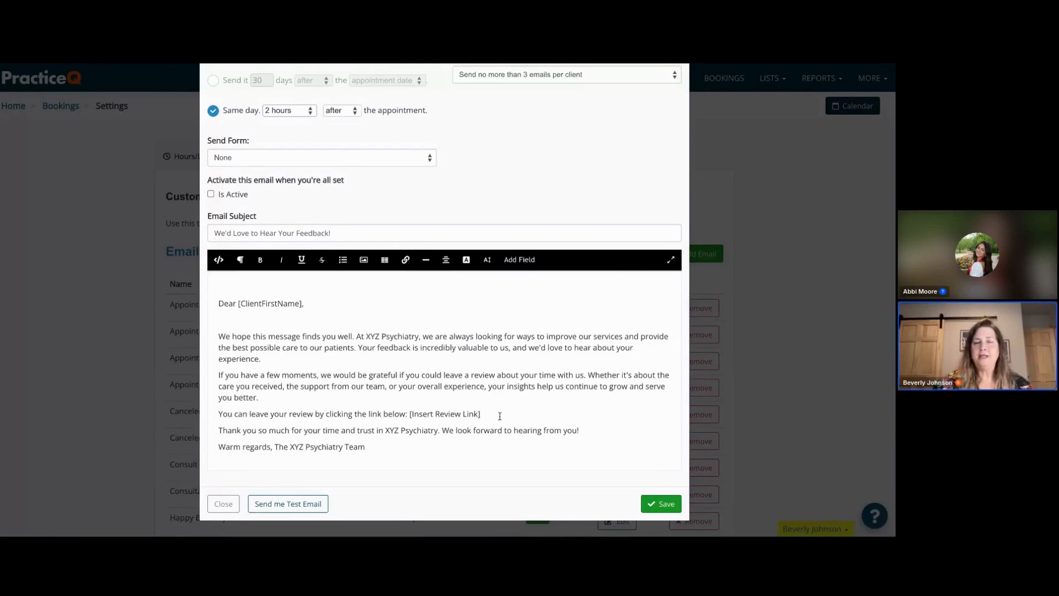
{"action": "left_click_drag", "start_coordinate": [487, 414], "coordinate": [414, 417]}
{"action": "key", "text": "BackSpace"}
{"action": "key", "text": "BackSpace"}
{"action": "key", "text": "Return"}
{"action": "key", "text": "Return"}
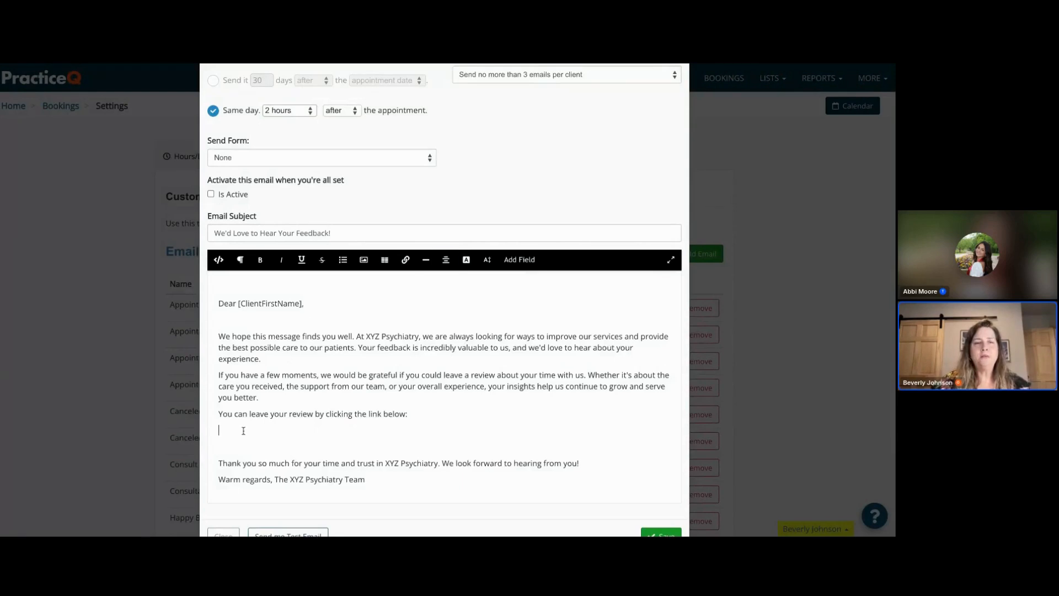
- Insert a Google logo image below the review sentence and resize it smaller
{"action": "left_click", "coordinate": [364, 262]}
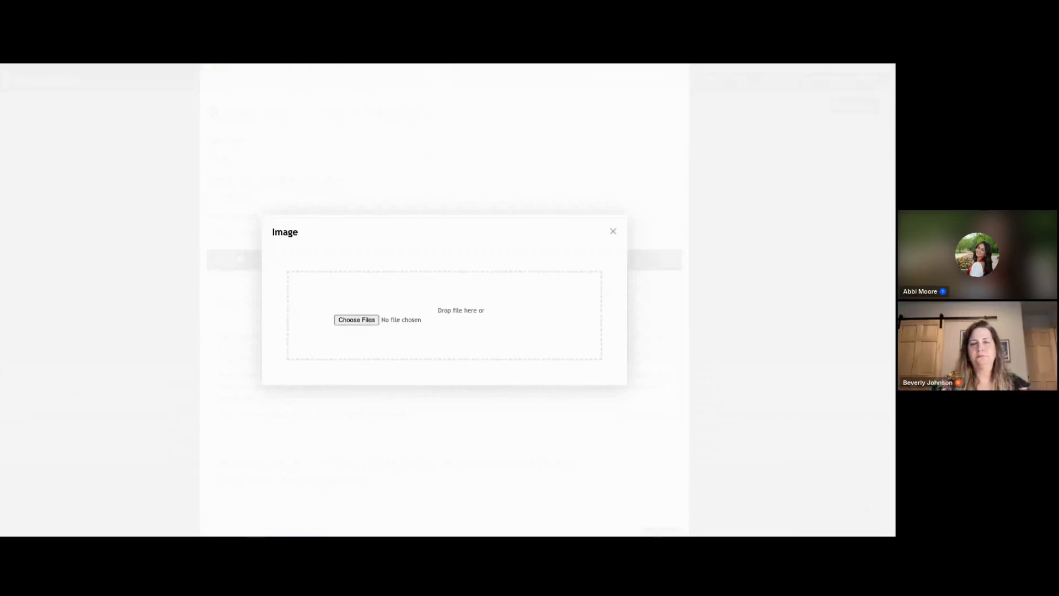
{"action": "left_click", "coordinate": [561, 376]}
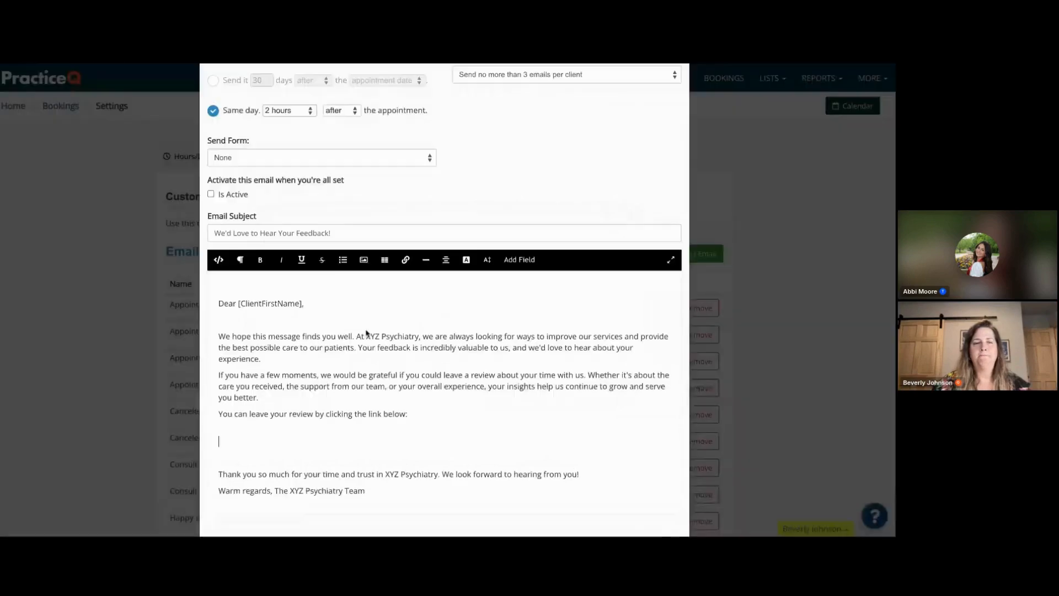
{"action": "scroll", "coordinate": [317, 405], "scroll_direction": "down", "scroll_amount": 3}
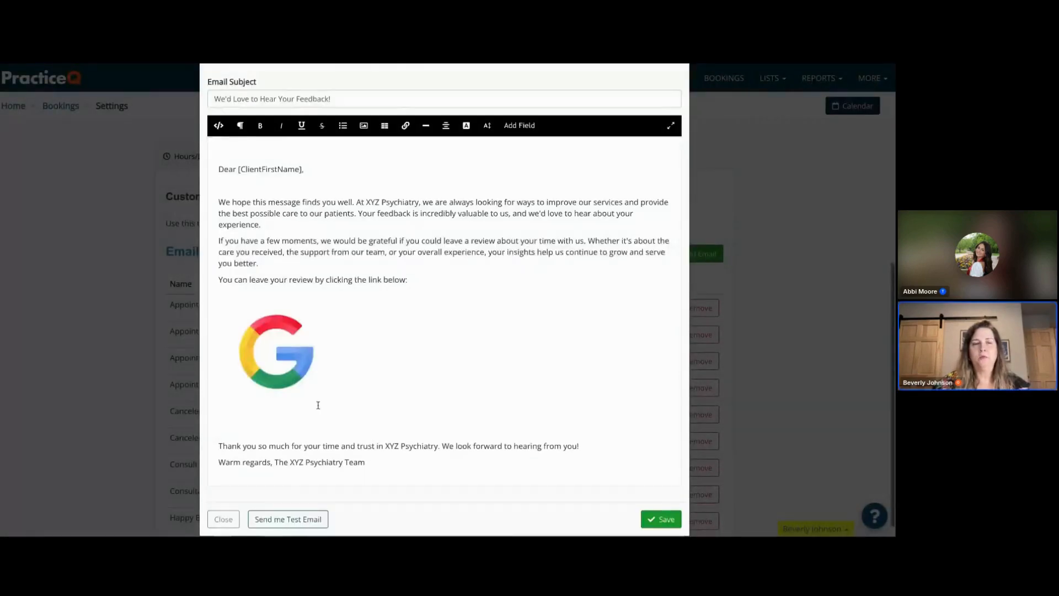
{"action": "scroll", "coordinate": [317, 404], "scroll_direction": "down", "scroll_amount": 1}
{"action": "left_click", "coordinate": [325, 398]}
{"action": "left_click_drag", "start_coordinate": [333, 393], "coordinate": [272, 392]}
{"action": "left_click", "coordinate": [263, 328]}
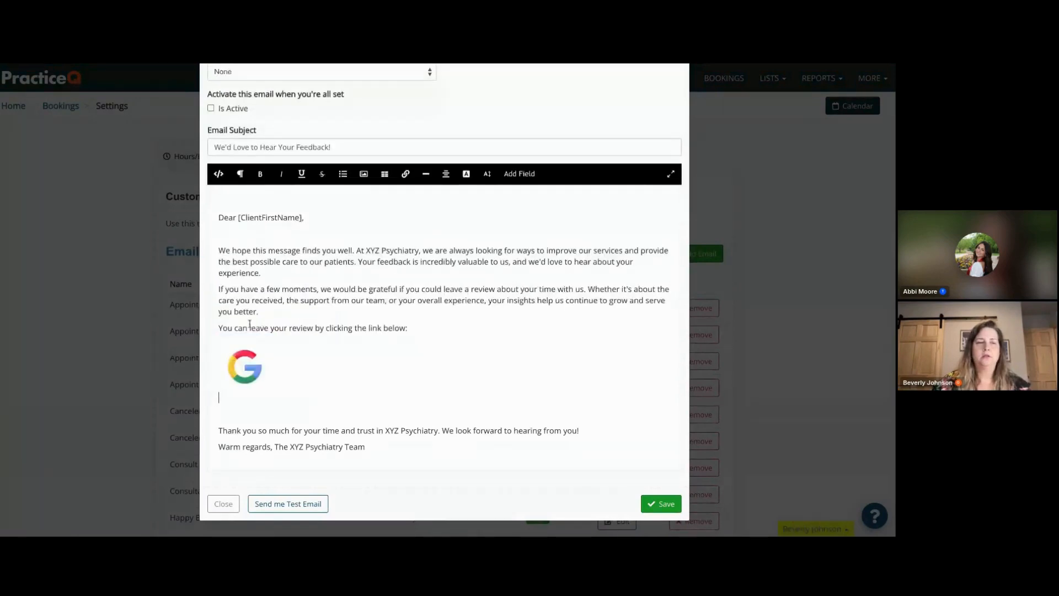
- Insert a link to silverleafpms.com beside the logo with text CLICK HERE TO LEAVE GOOGLE REVIEW, opening in a new tab
{"action": "left_click", "coordinate": [267, 390]}
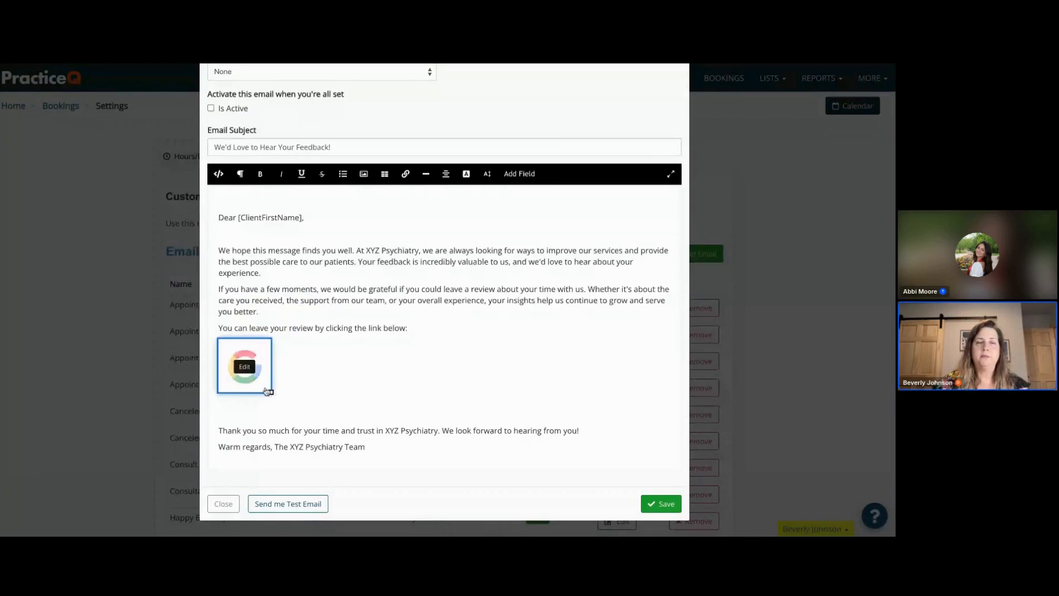
{"action": "left_click", "coordinate": [301, 375]}
{"action": "type", "text": "n"}
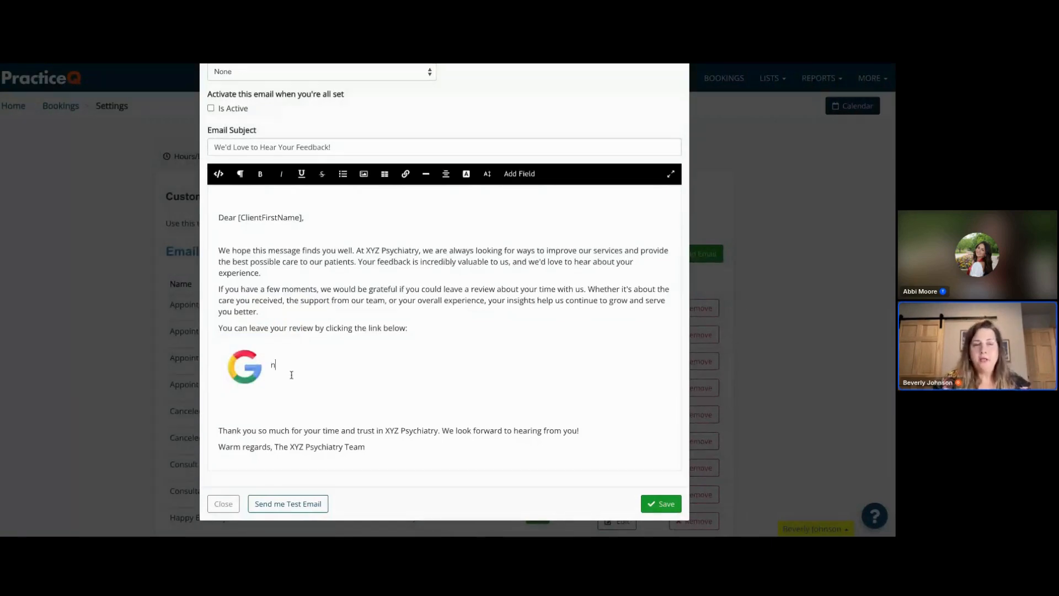
{"action": "key", "text": "BackSpace"}
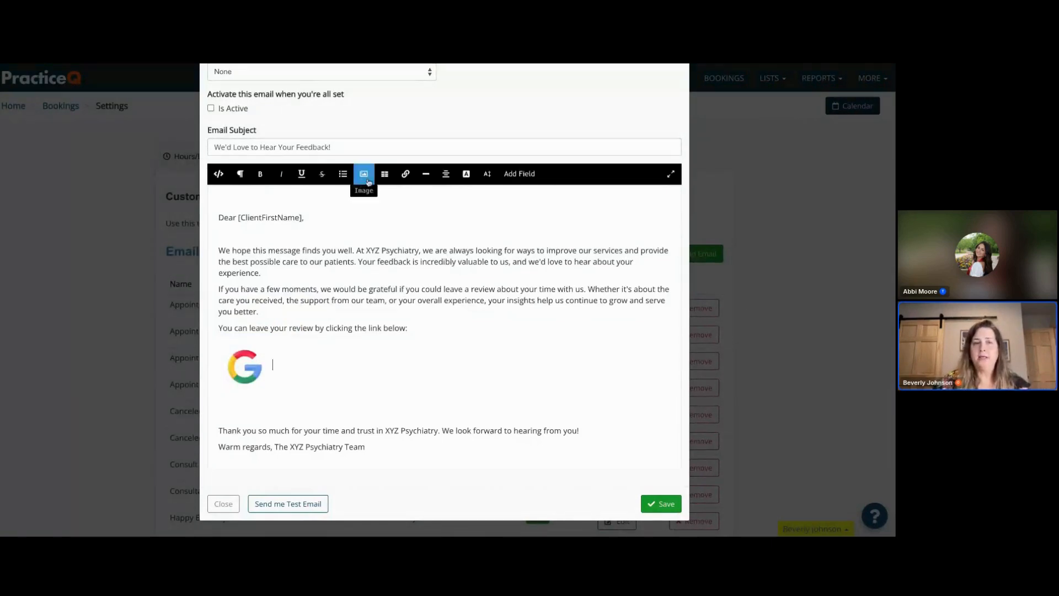
{"action": "left_click", "coordinate": [405, 174]}
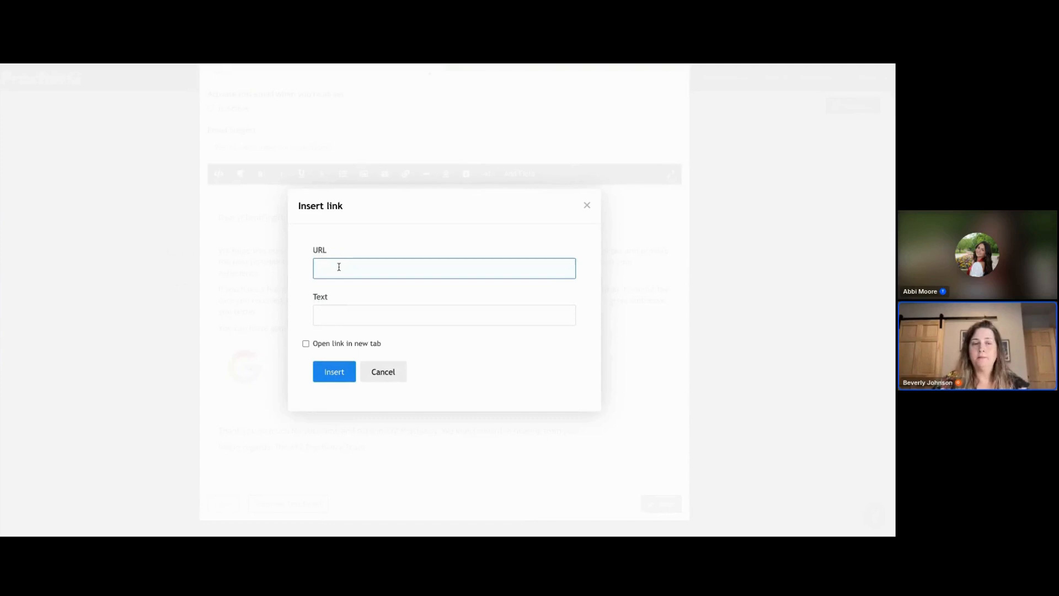
{"action": "type", "text": "silverlea"}
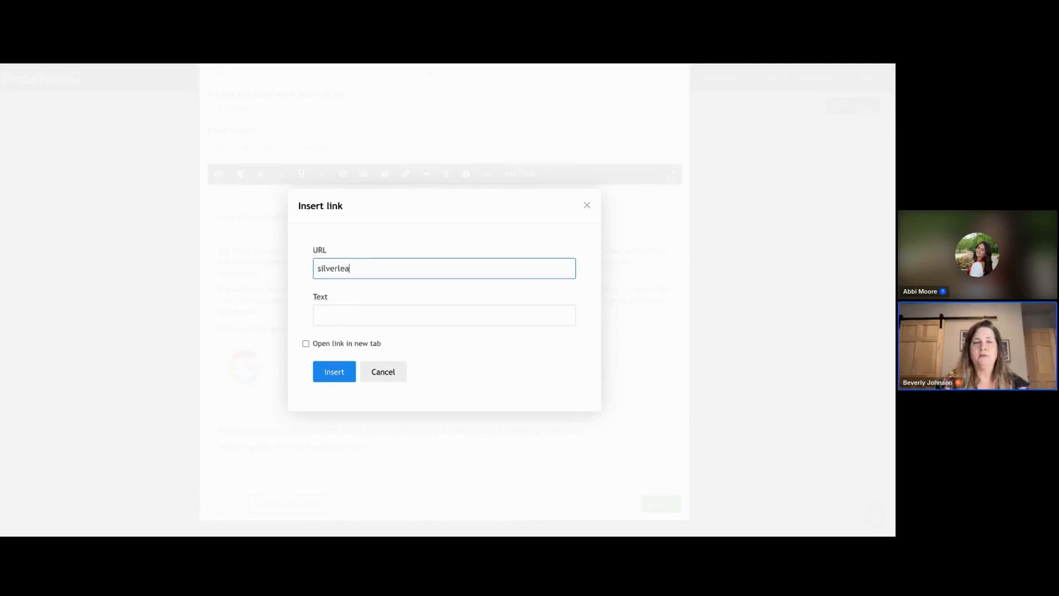
{"action": "type", "text": "fpms.com"}
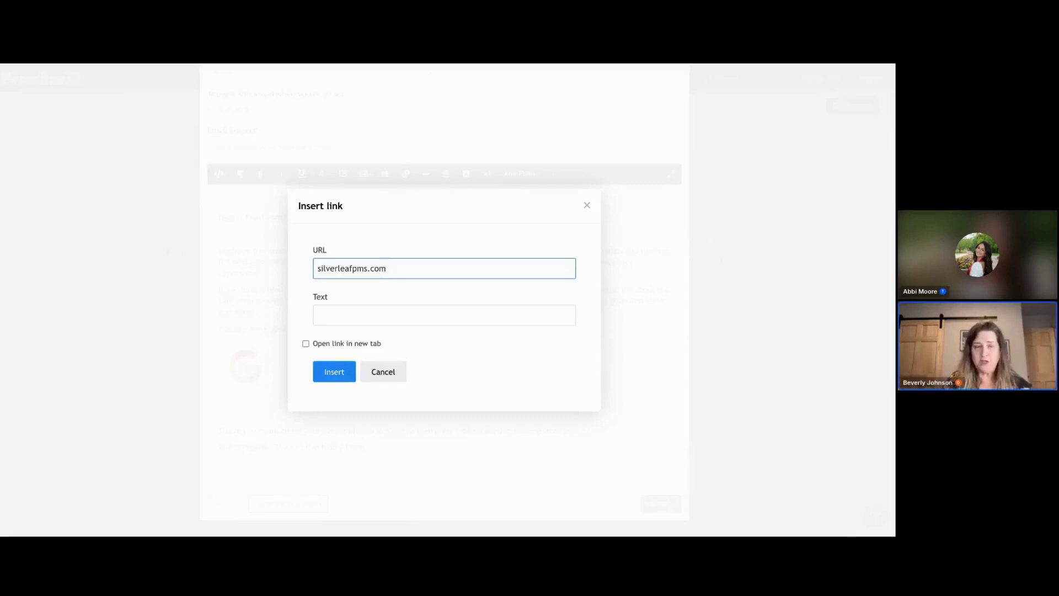
{"action": "left_click", "coordinate": [326, 318]}
{"action": "type", "text": "CLICK "}
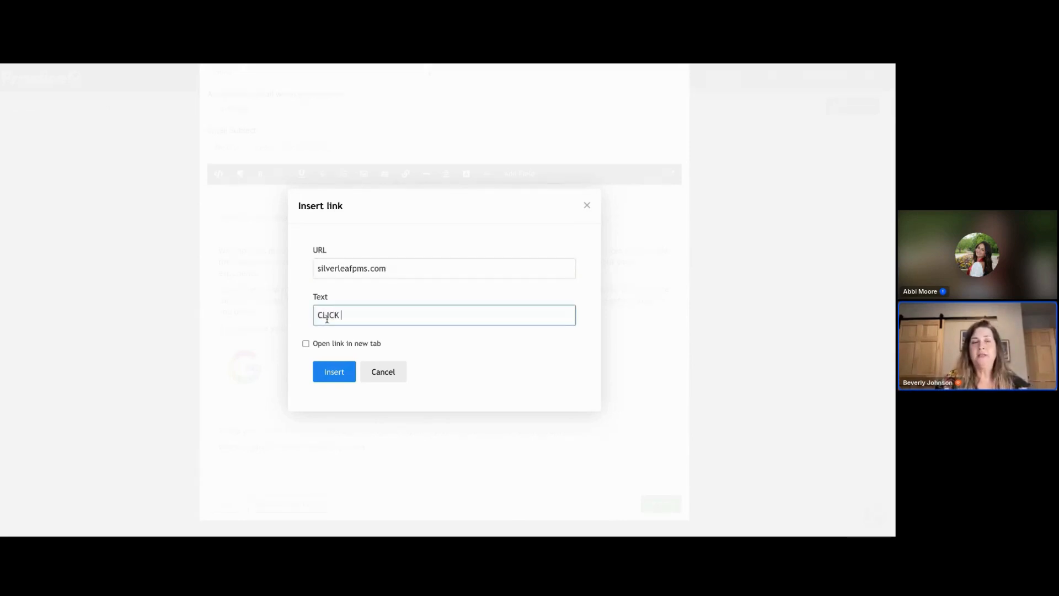
{"action": "type", "text": "HERE TO L"}
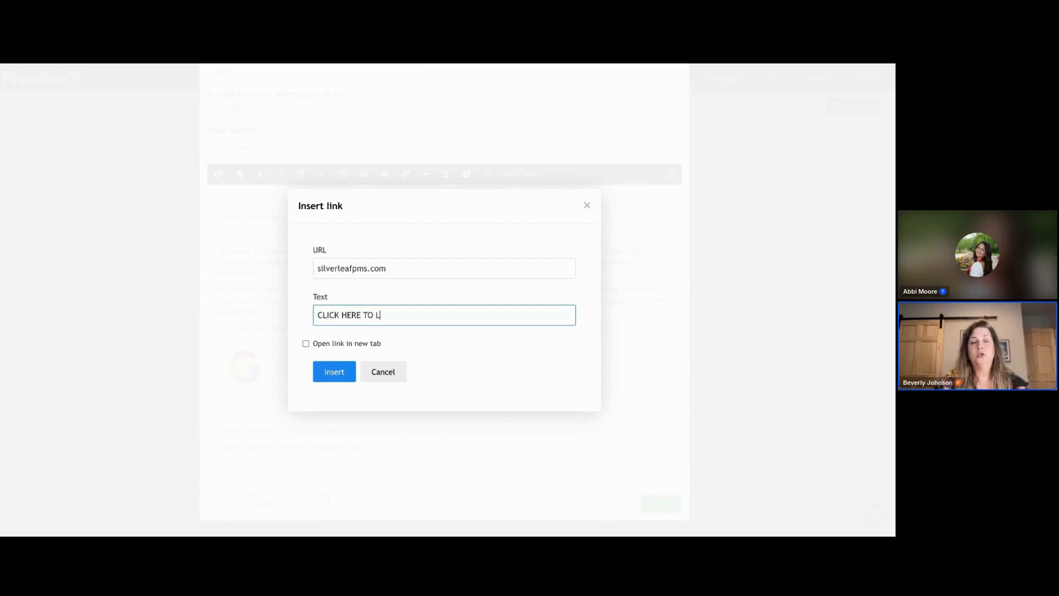
{"action": "type", "text": "EAVE GOOG"}
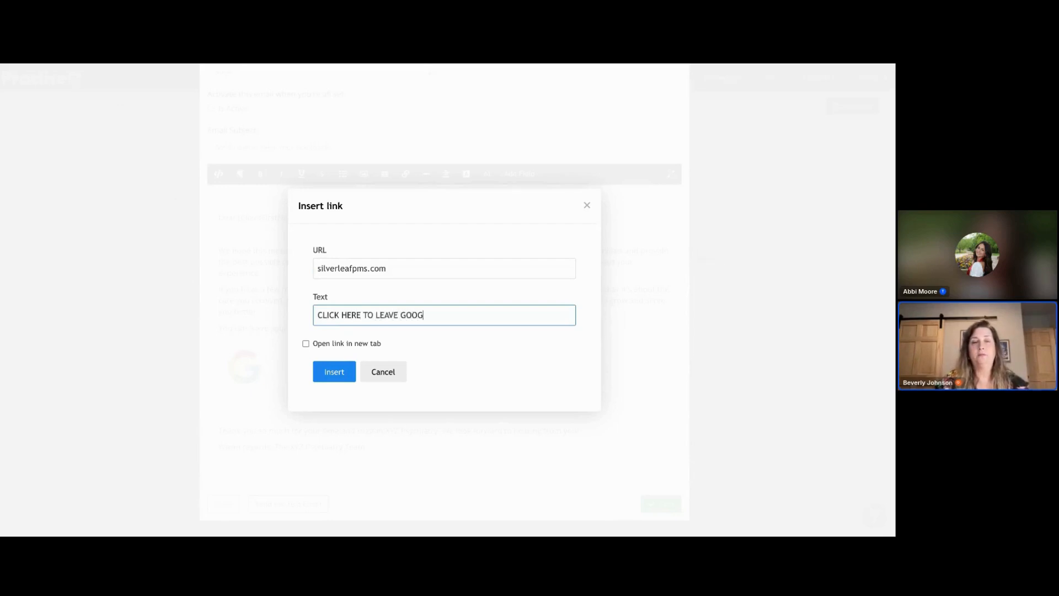
{"action": "type", "text": "LE REVIEW"}
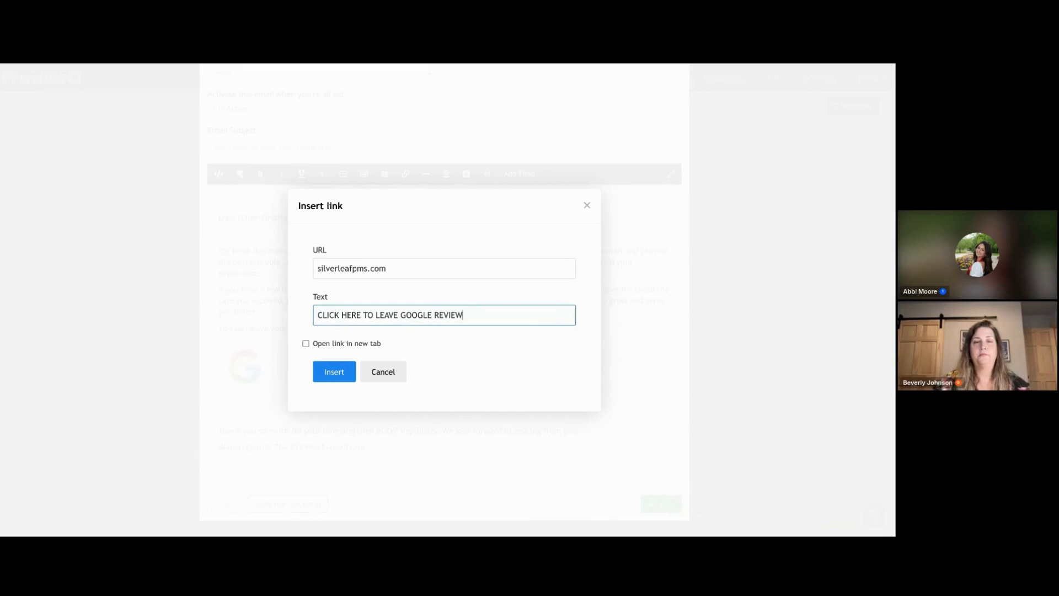
{"action": "left_click", "coordinate": [306, 344]}
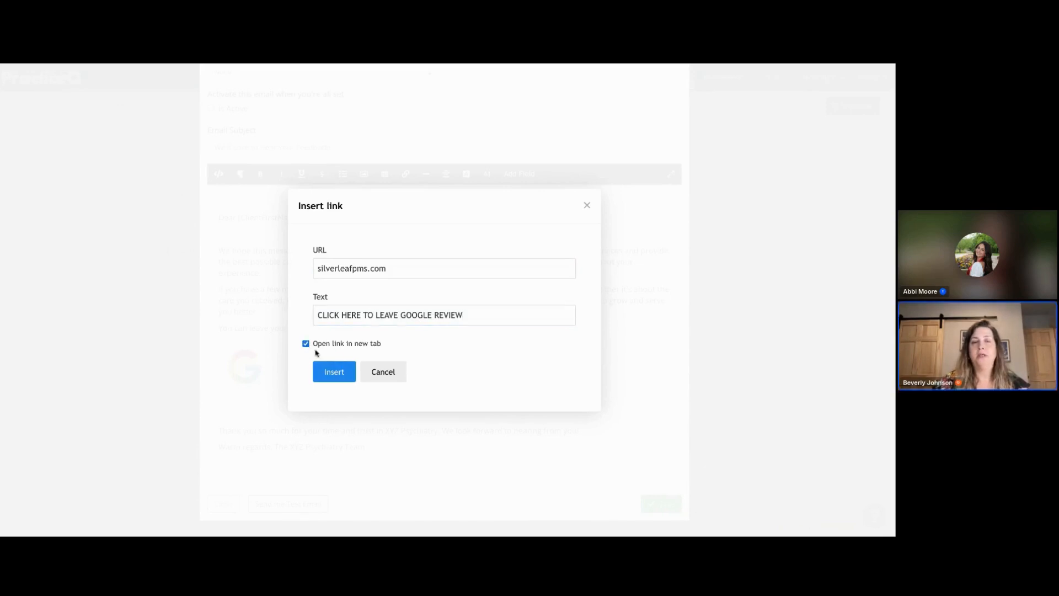
{"action": "left_click", "coordinate": [333, 371]}
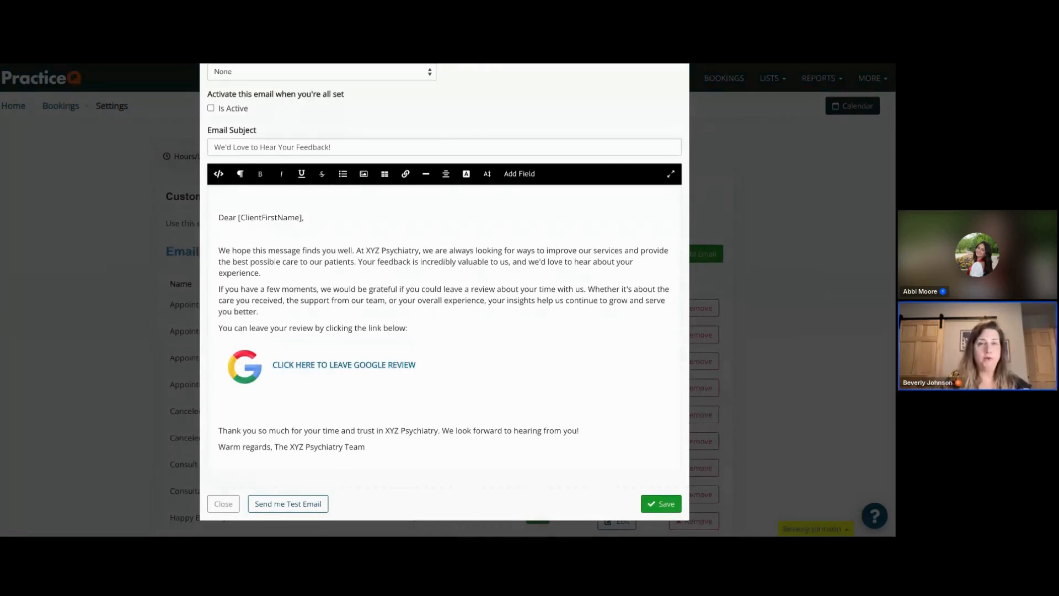
- Adjust the spacing between the review link and the closing thank-you paragraph
{"action": "key", "text": "Return"}
{"action": "key", "text": "Return"}
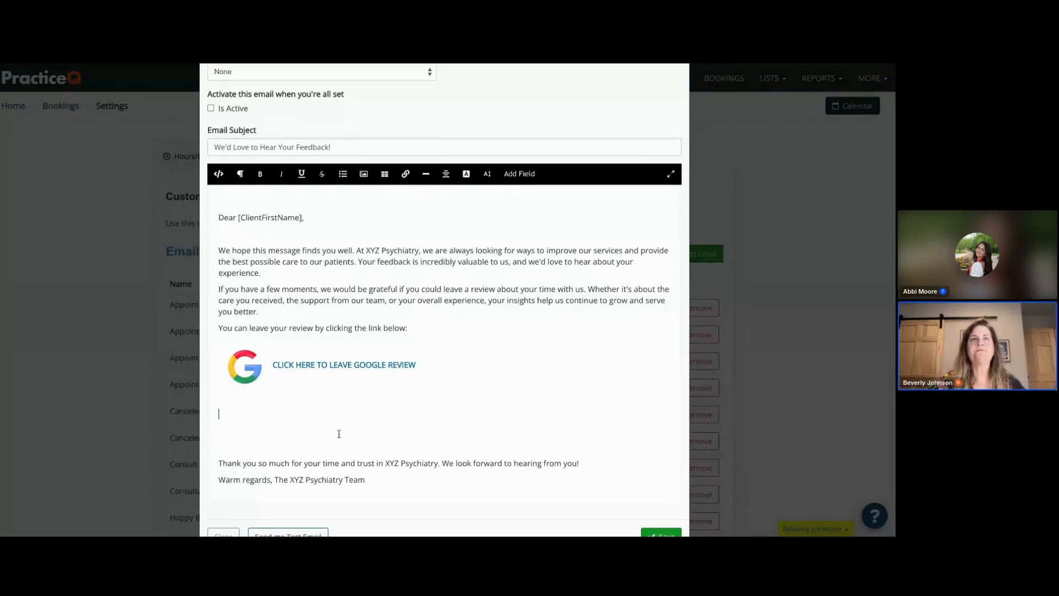
{"action": "scroll", "coordinate": [342, 425], "scroll_direction": "down", "scroll_amount": 1}
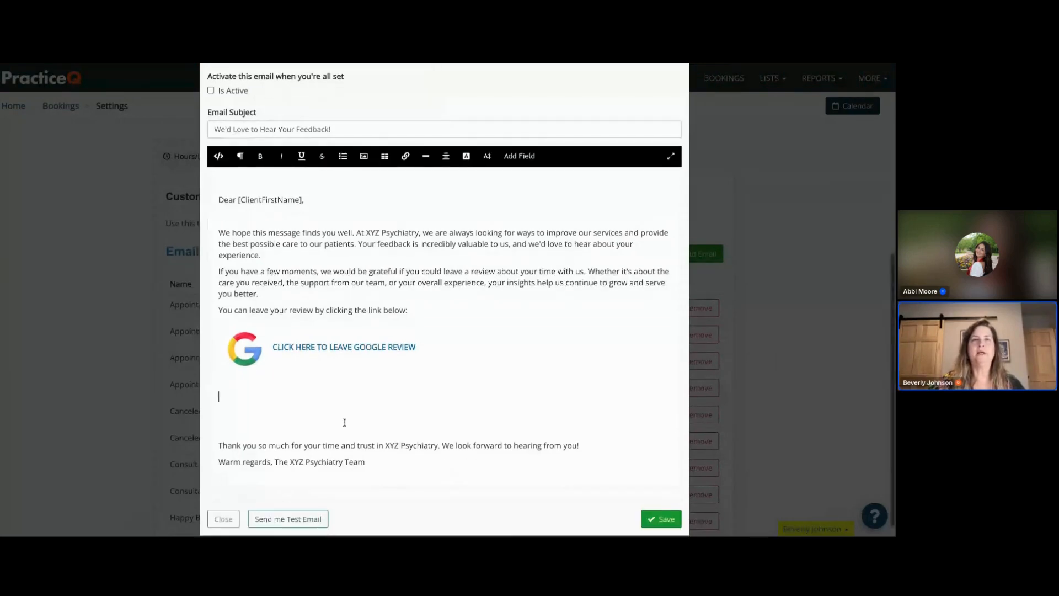
{"action": "scroll", "coordinate": [344, 422], "scroll_direction": "down", "scroll_amount": 1}
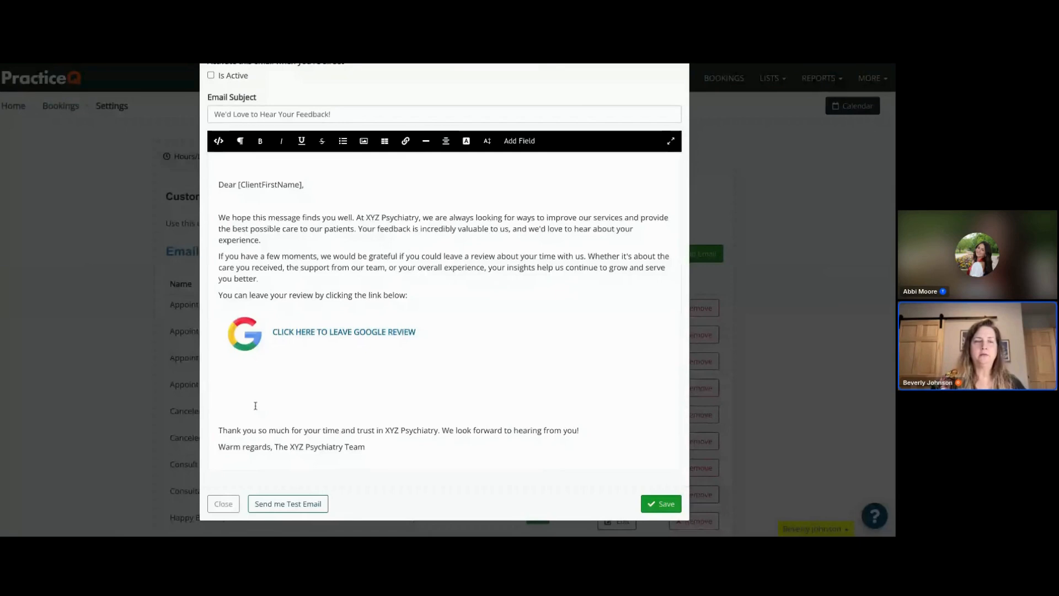
{"action": "scroll", "coordinate": [255, 405], "scroll_direction": "up", "scroll_amount": 3}
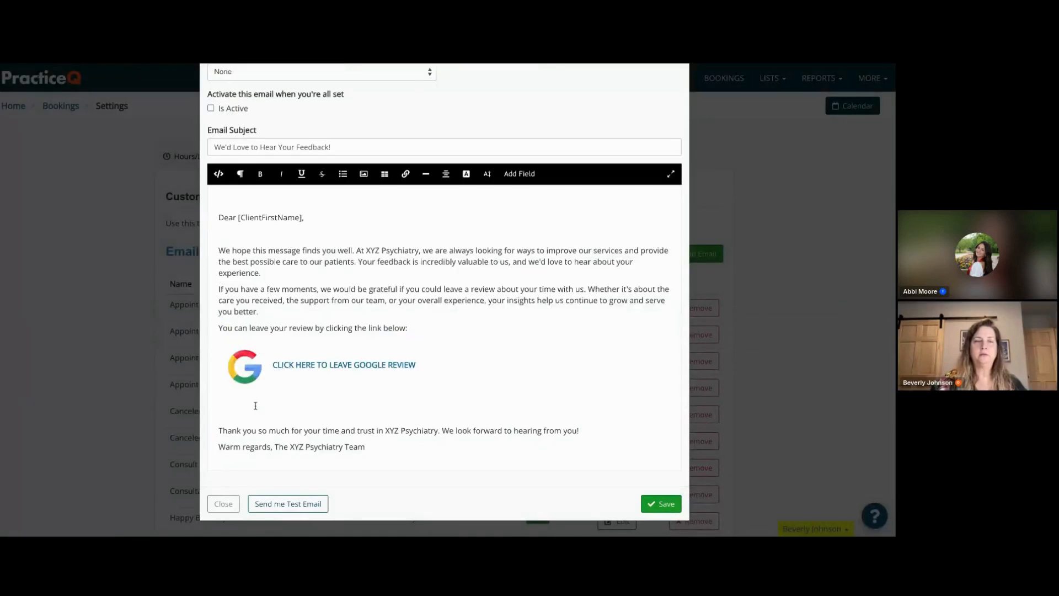
- Move "The XYZ Psychiatry Team" onto its own line below "Warm regards,"
{"action": "left_click", "coordinate": [277, 447]}
{"action": "key", "text": "Return"}
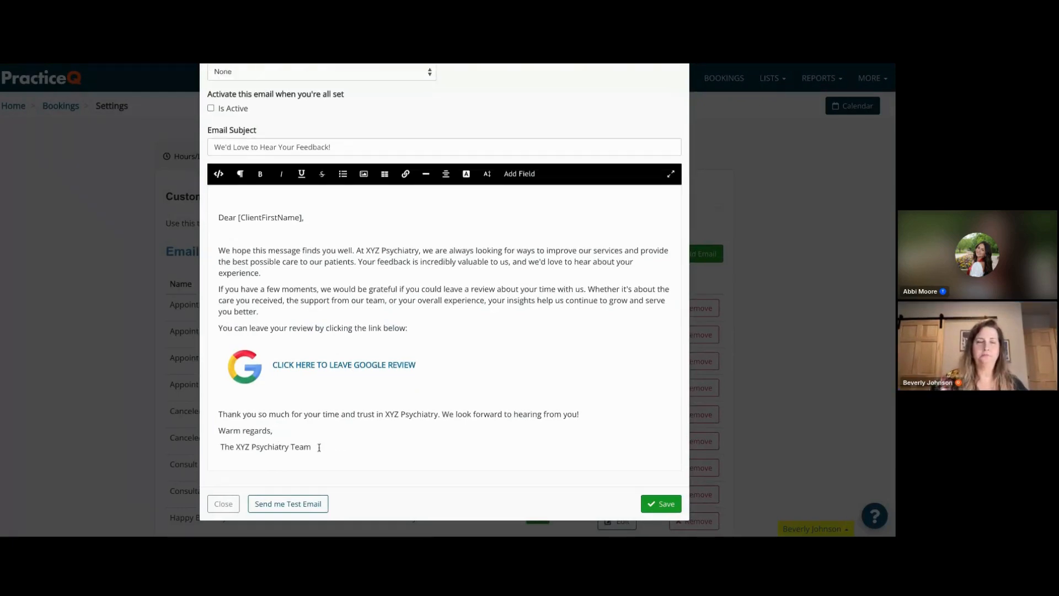
{"action": "key", "text": "BackSpace"}
{"action": "key", "text": "Return"}
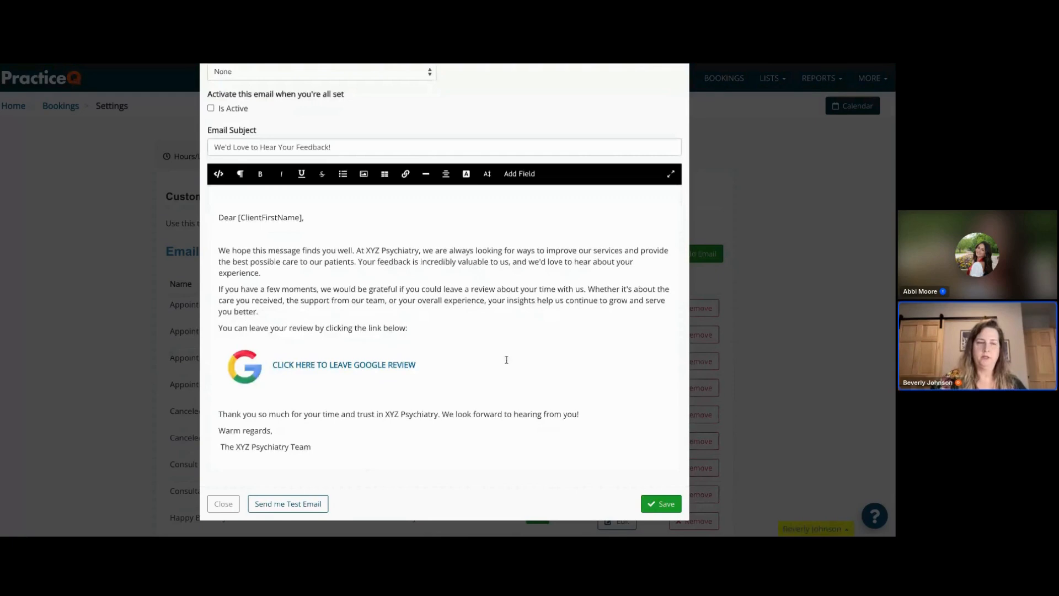
{"action": "key", "text": "Delete"}
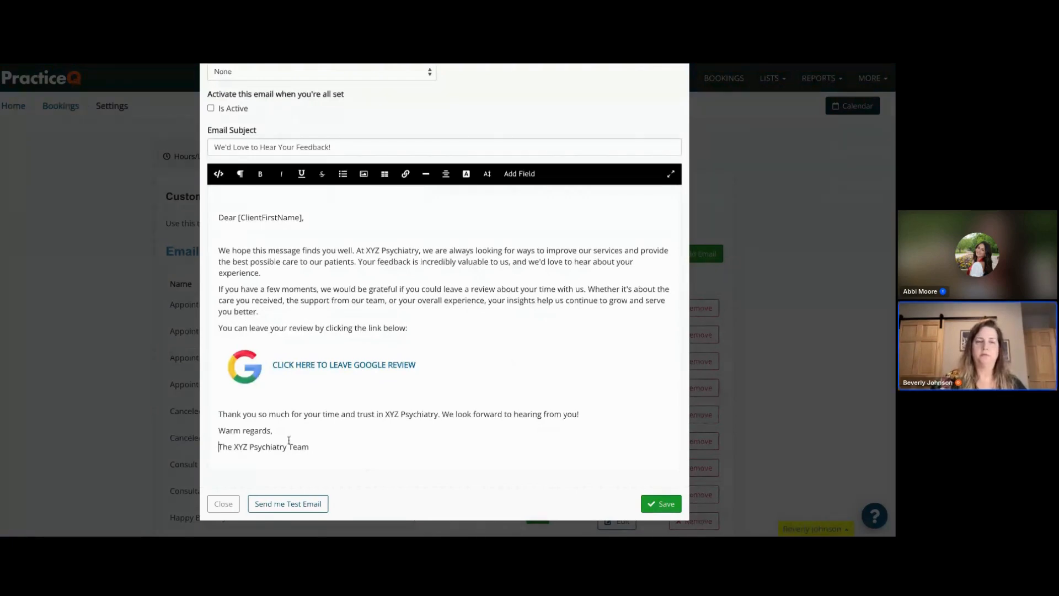
- Italicize the "The XYZ Psychiatry Team" signature line and close the email editor
{"action": "left_click", "coordinate": [312, 445]}
{"action": "left_click_drag", "start_coordinate": [312, 445], "coordinate": [218, 446]}
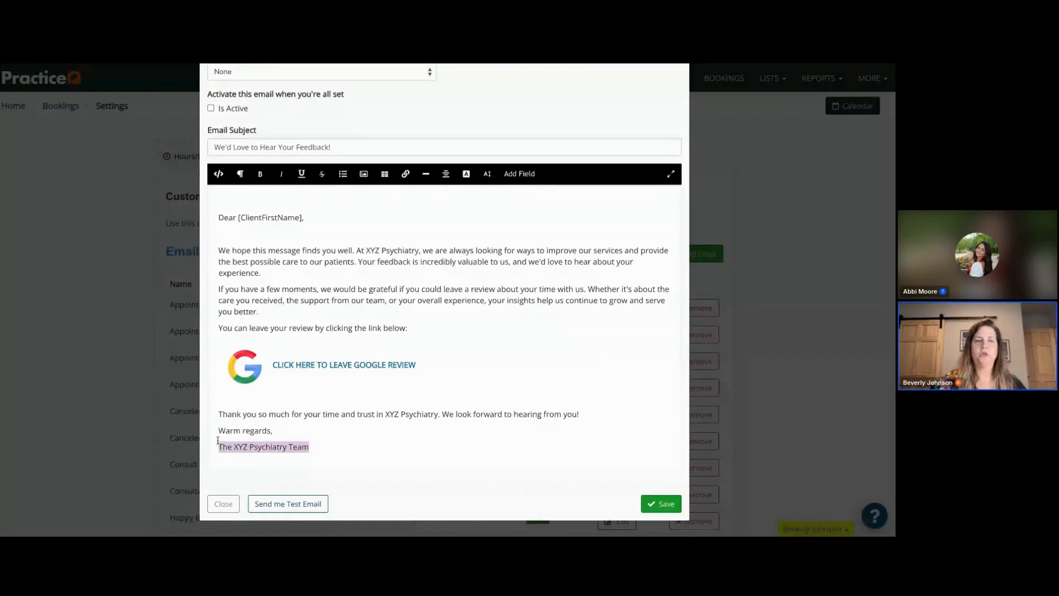
{"action": "left_click", "coordinate": [279, 180]}
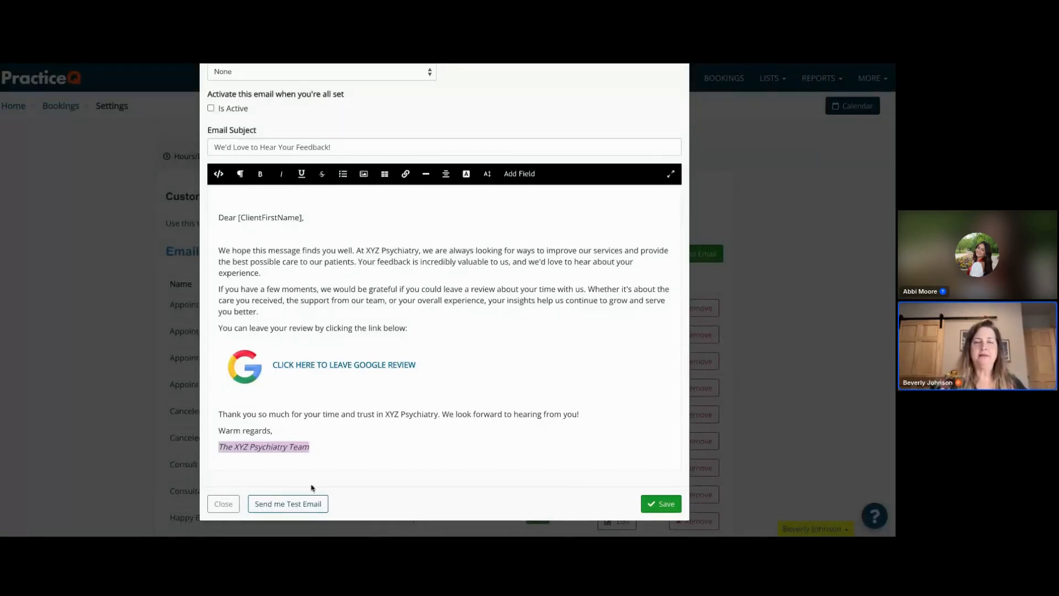
{"action": "left_click", "coordinate": [223, 504]}
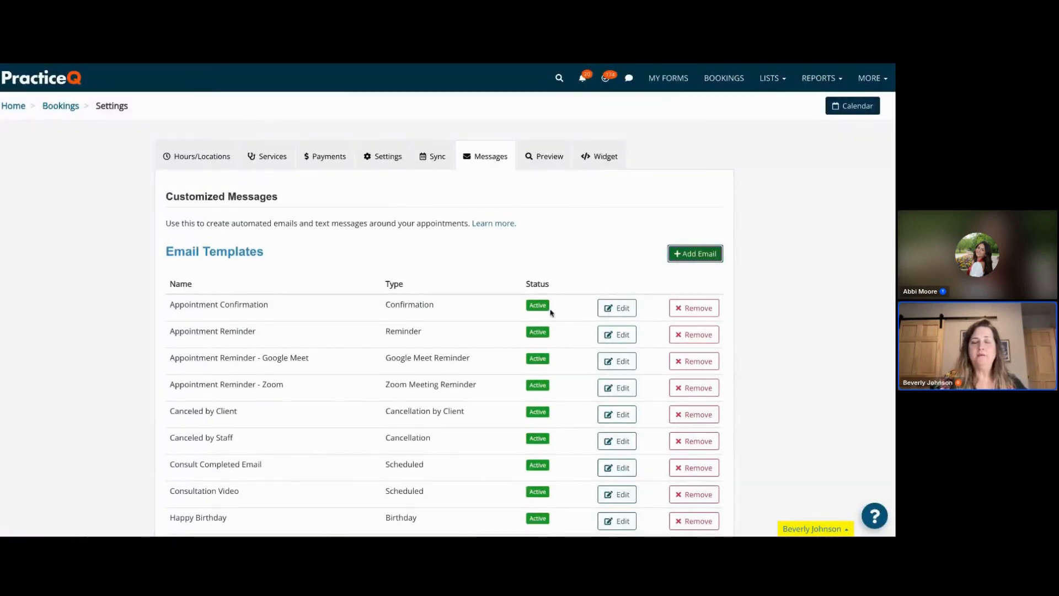
- Switch to the presentation slide listing ideas for scheduled email templates
{"action": "scroll", "coordinate": [538, 331], "scroll_direction": "down", "scroll_amount": 3}
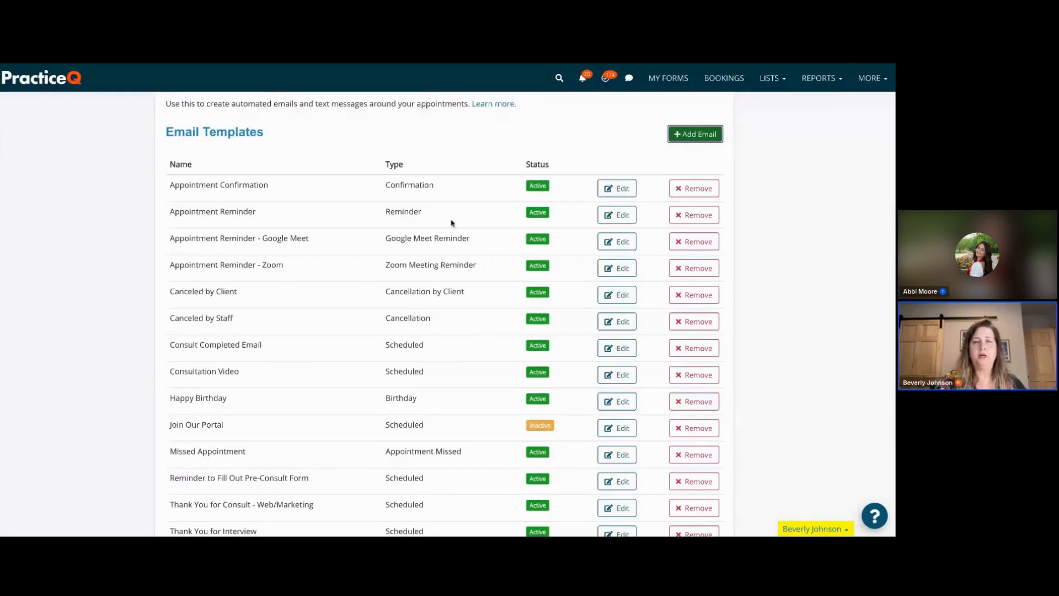
{"action": "scroll", "coordinate": [514, 322], "scroll_direction": "up", "scroll_amount": 3}
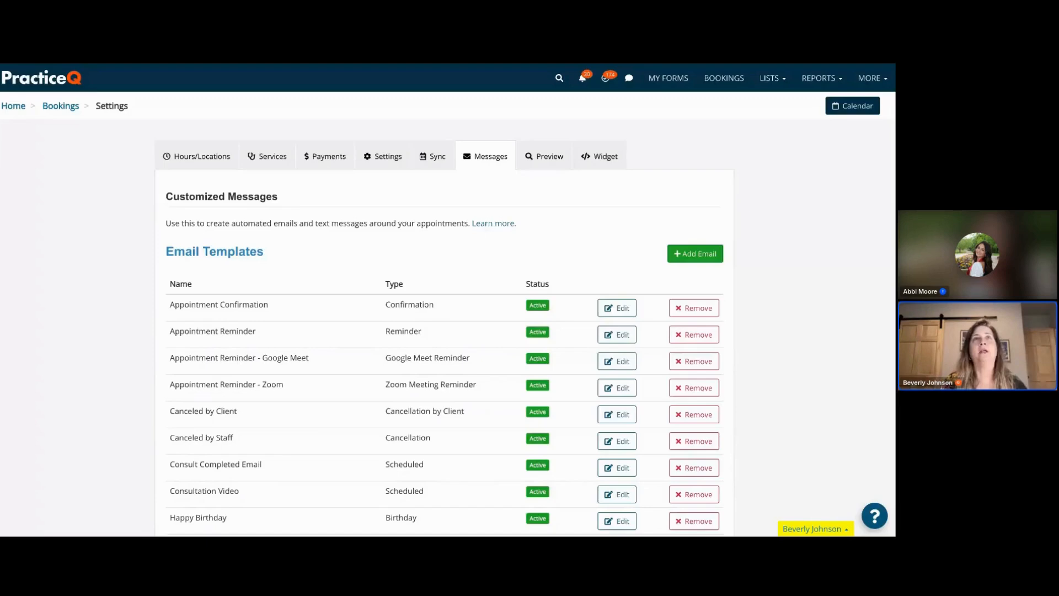
{"action": "key", "text": "alt+Tab"}
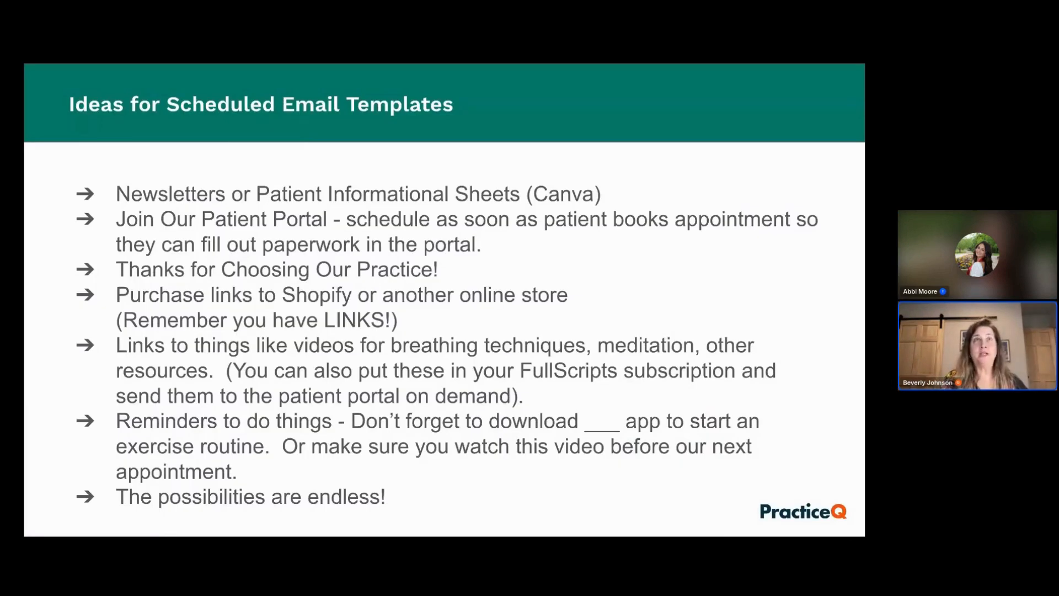